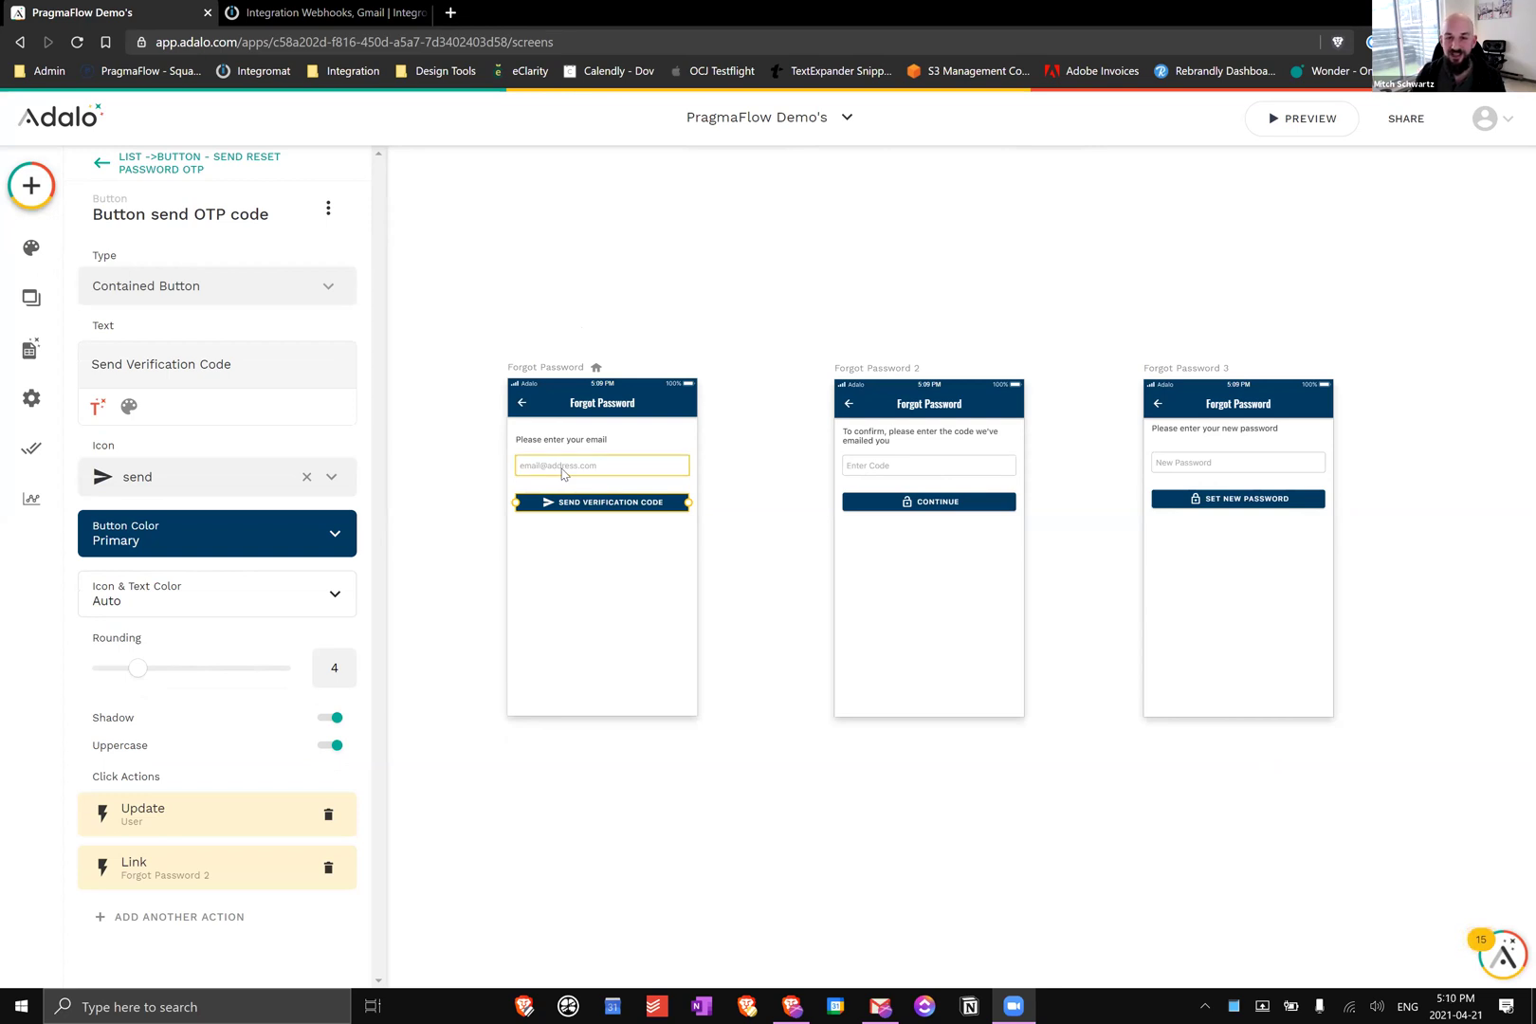
left_click(556, 476)
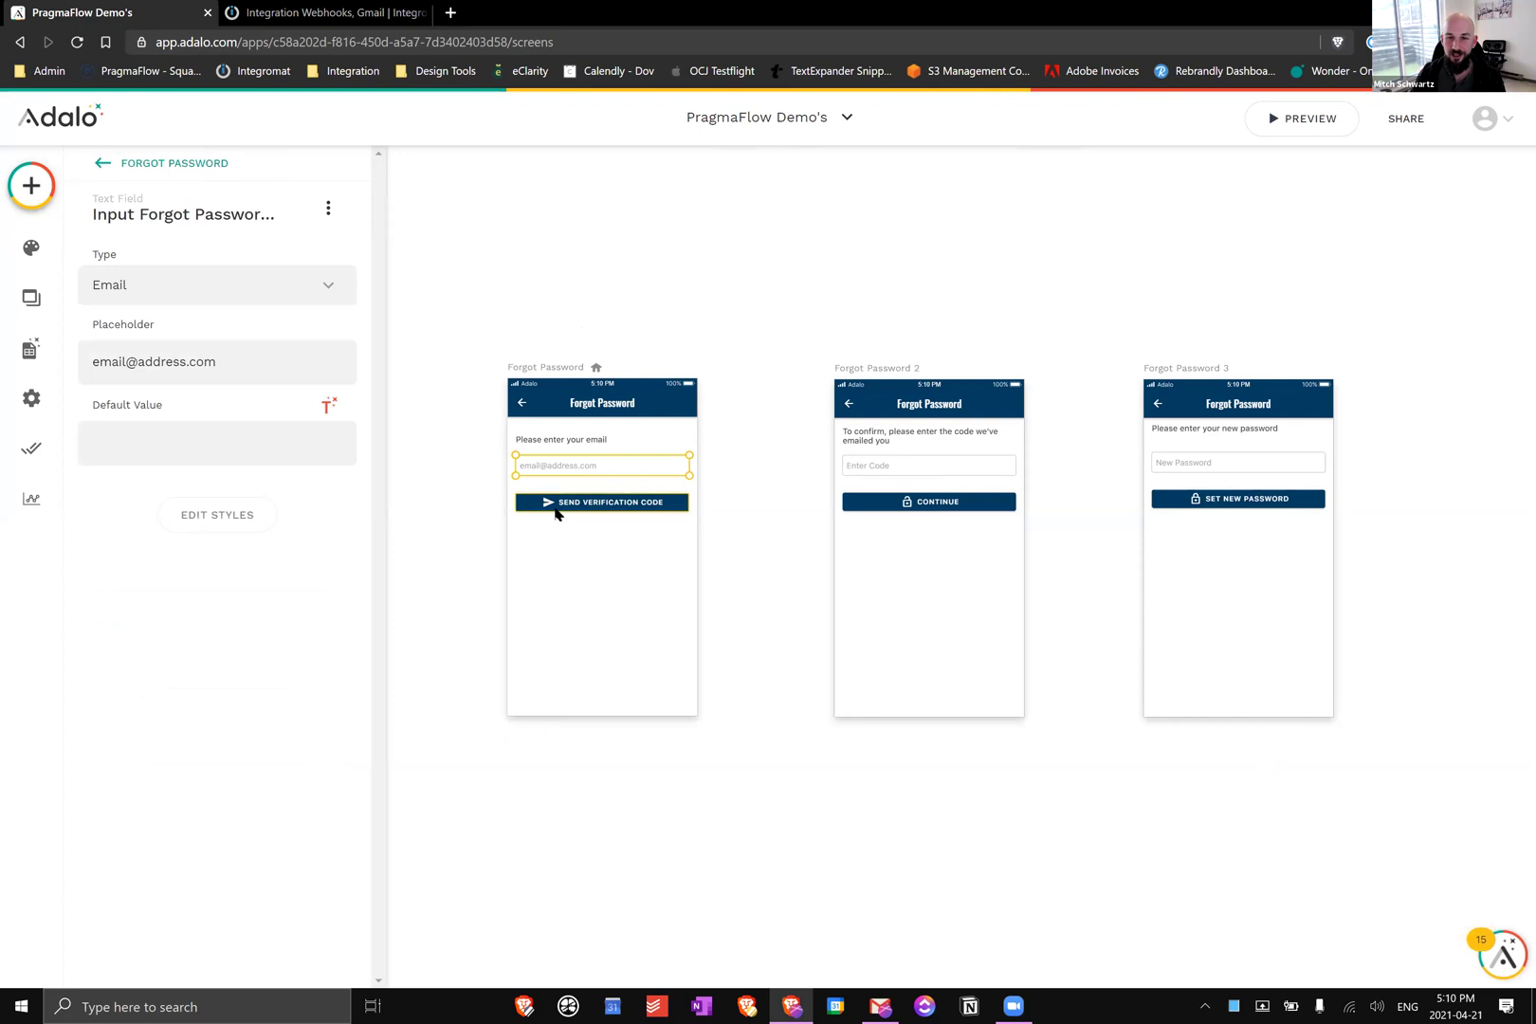
left_click(556, 510)
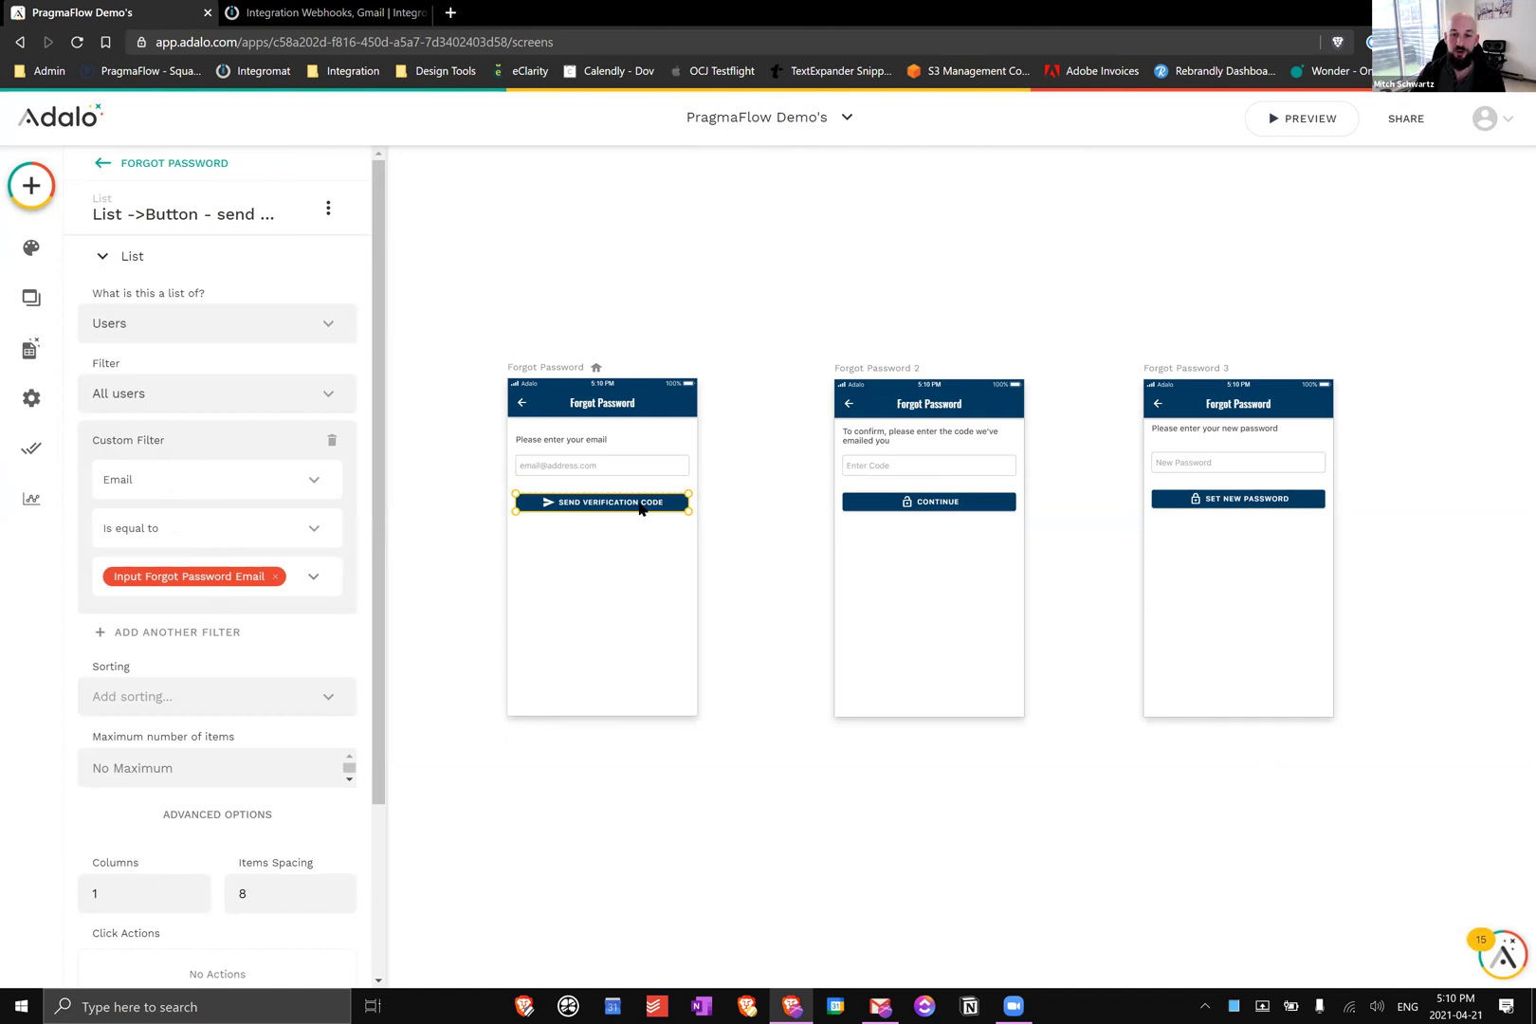
left_click(639, 509)
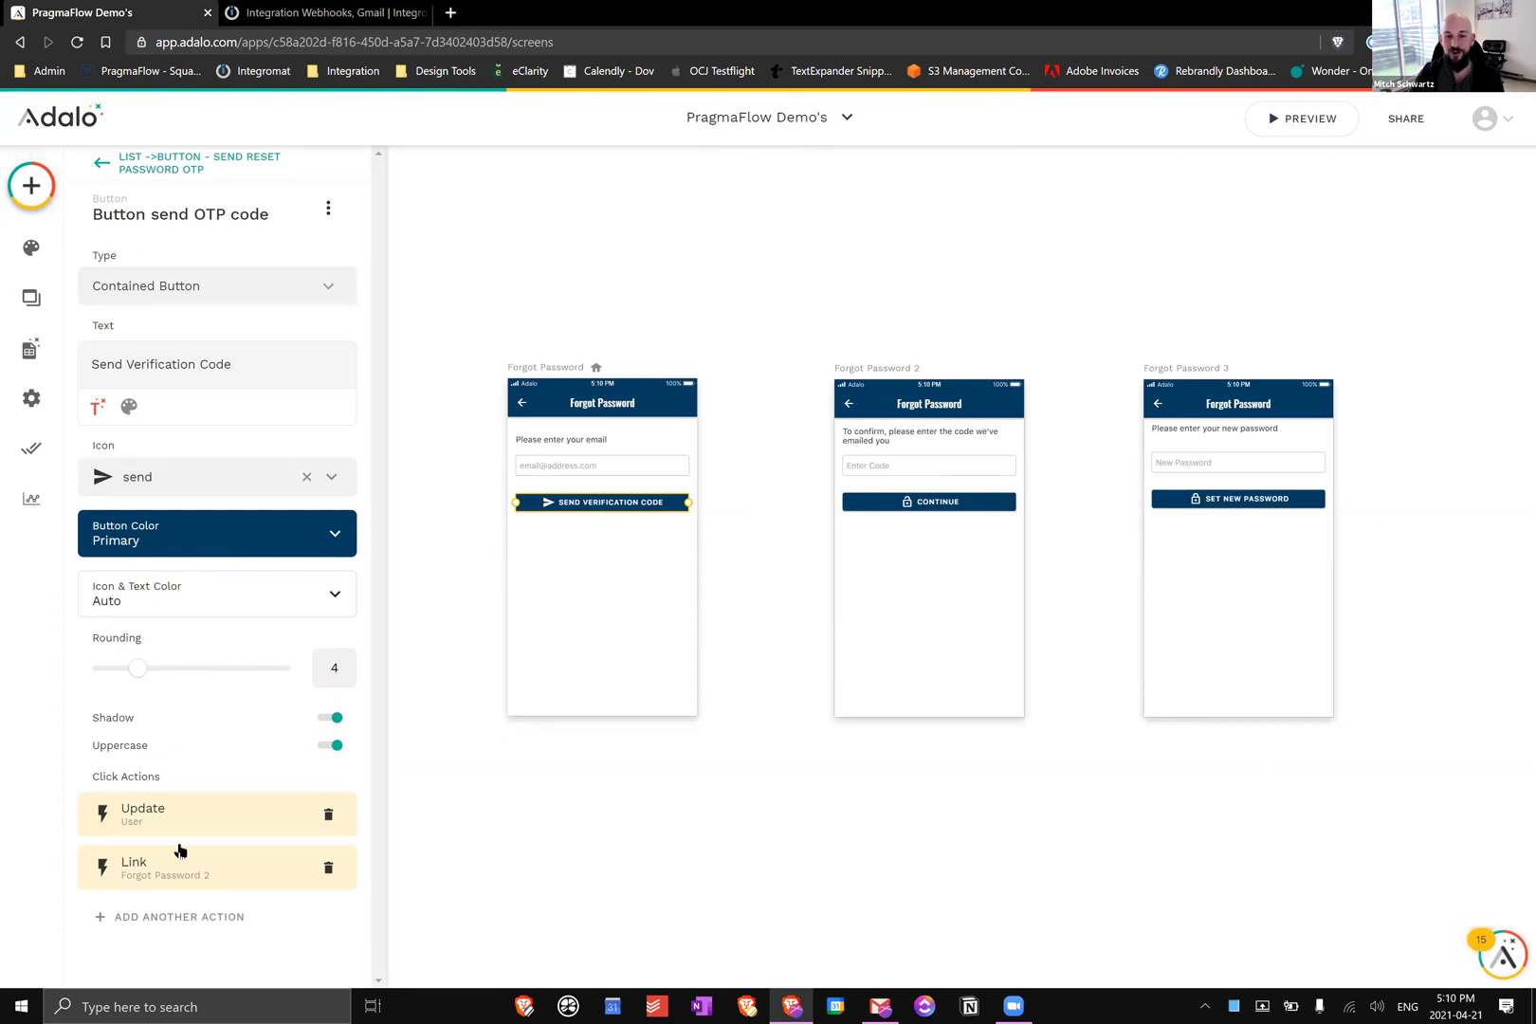
left_click(221, 811)
scroll(228, 706, "down", 15)
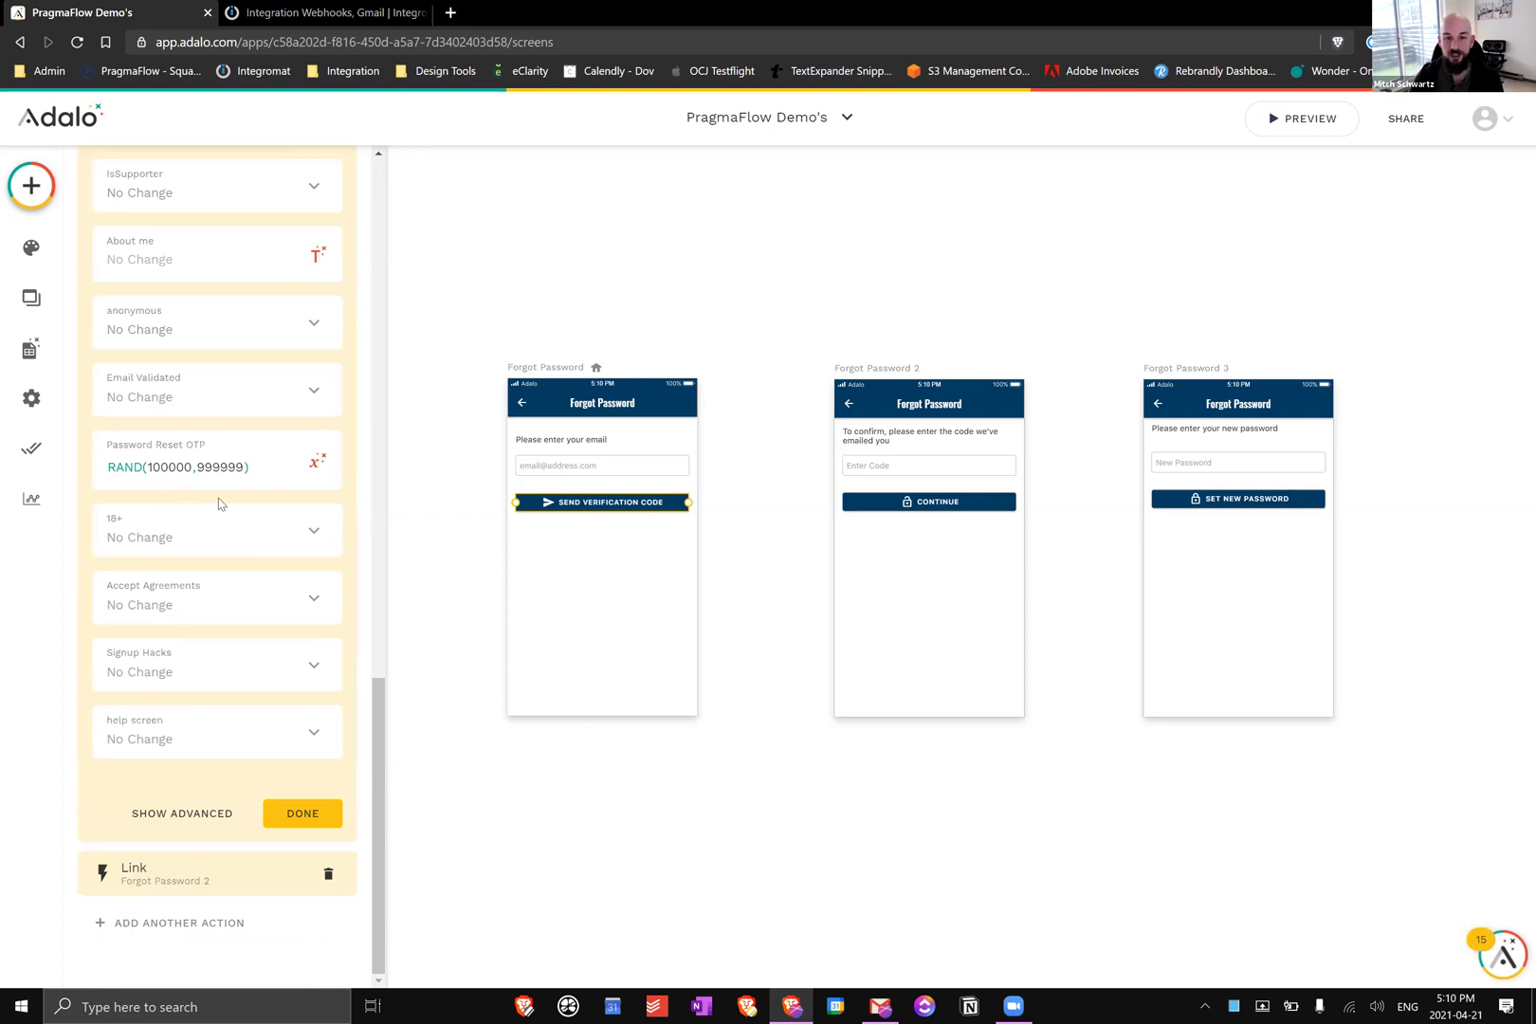
left_click(292, 815)
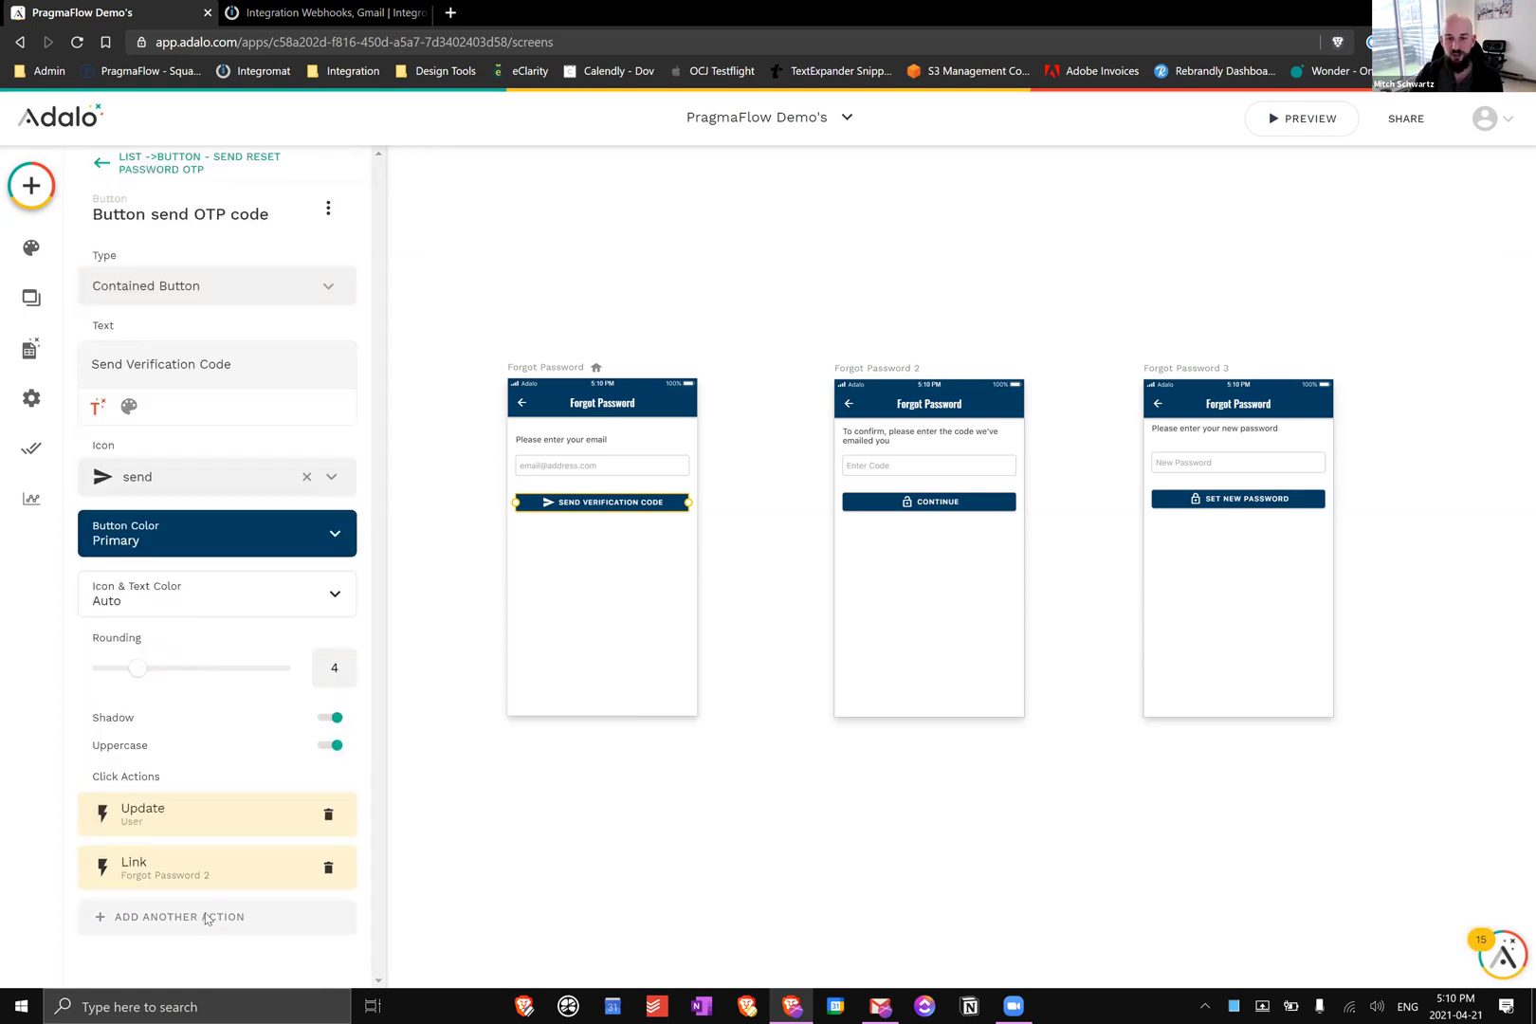
Add a new Create-type custom action named 'Adalo demo password reset' to the button and proceed to its API request
left_click(207, 918)
mouse_move(245, 808)
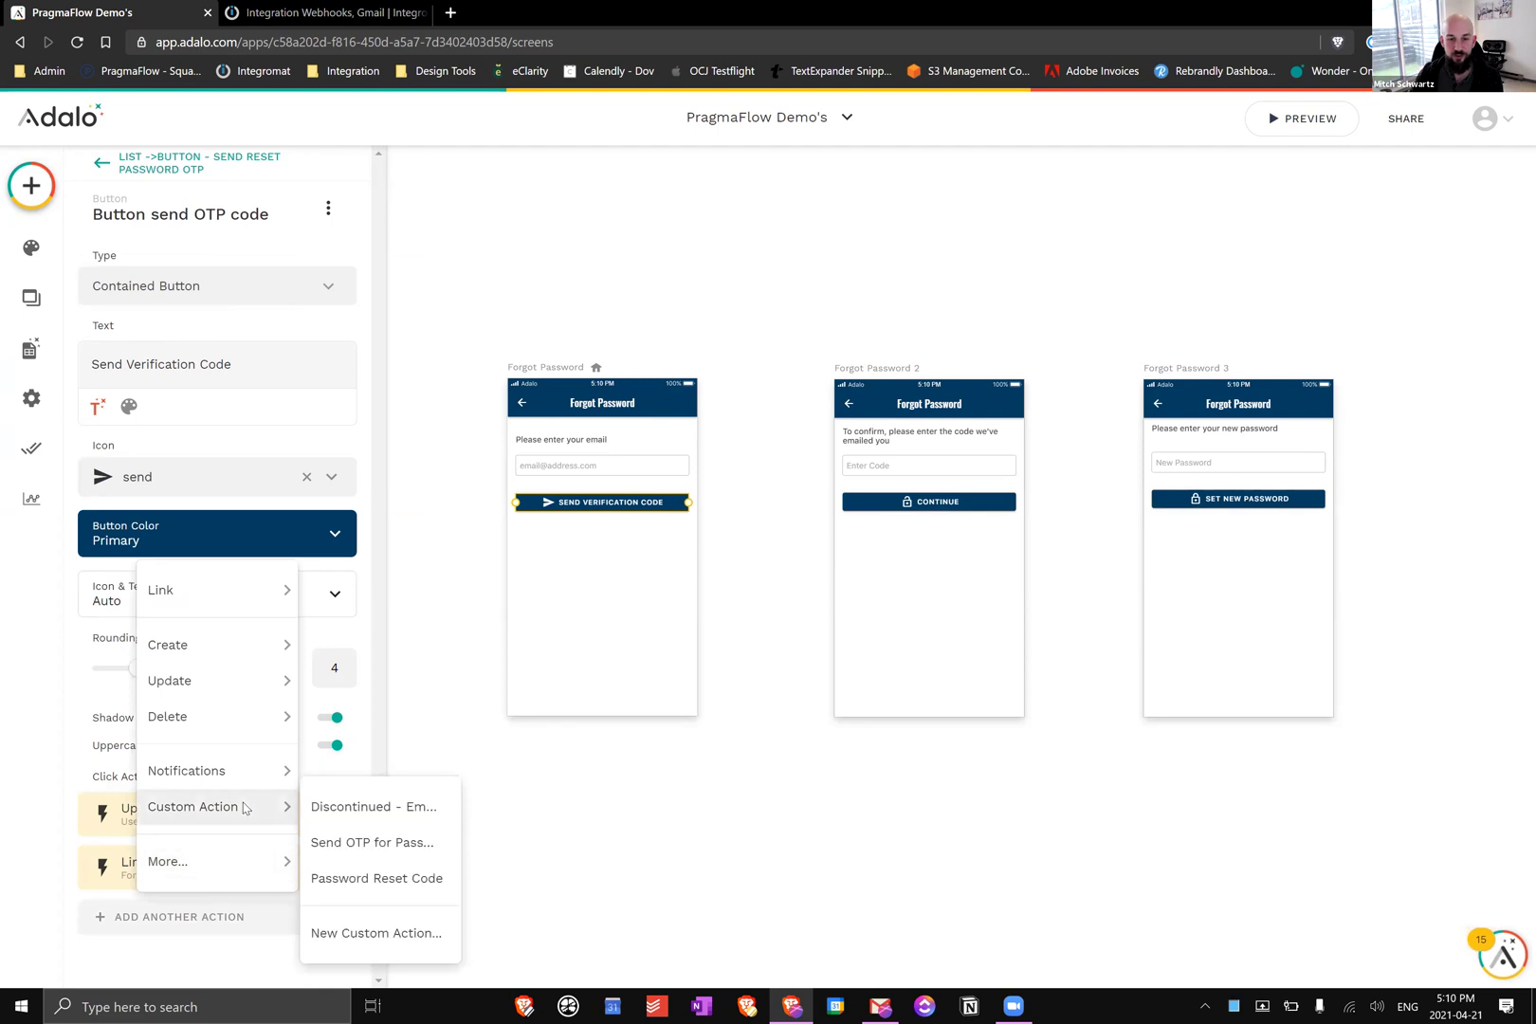
left_click(399, 935)
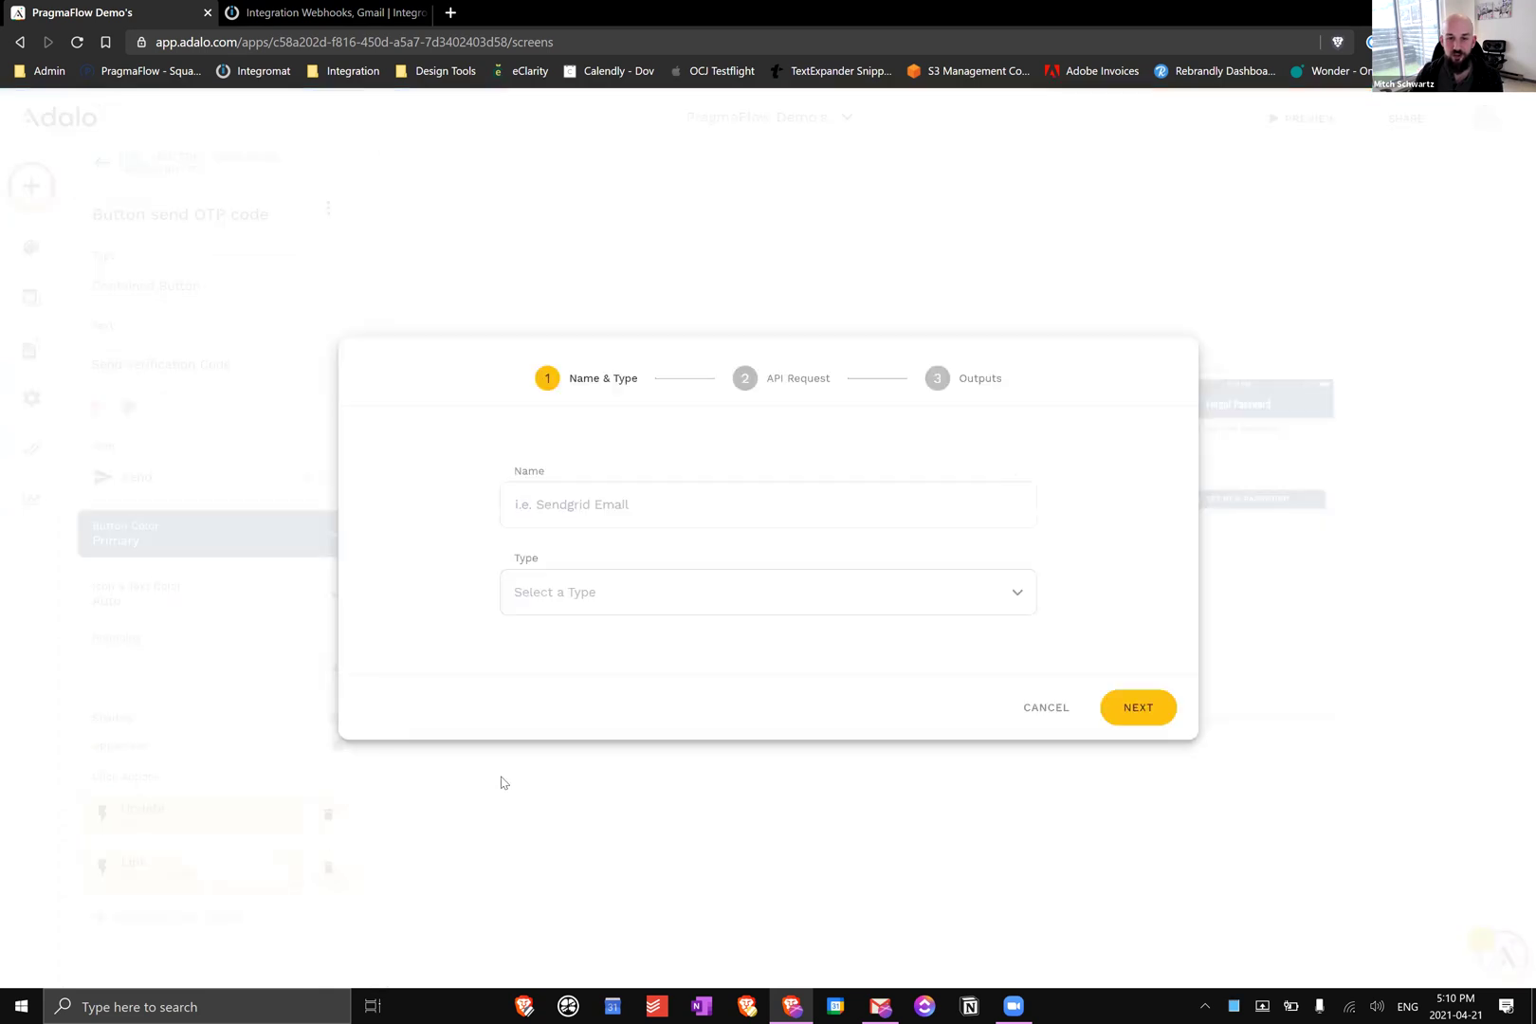
left_click(643, 516)
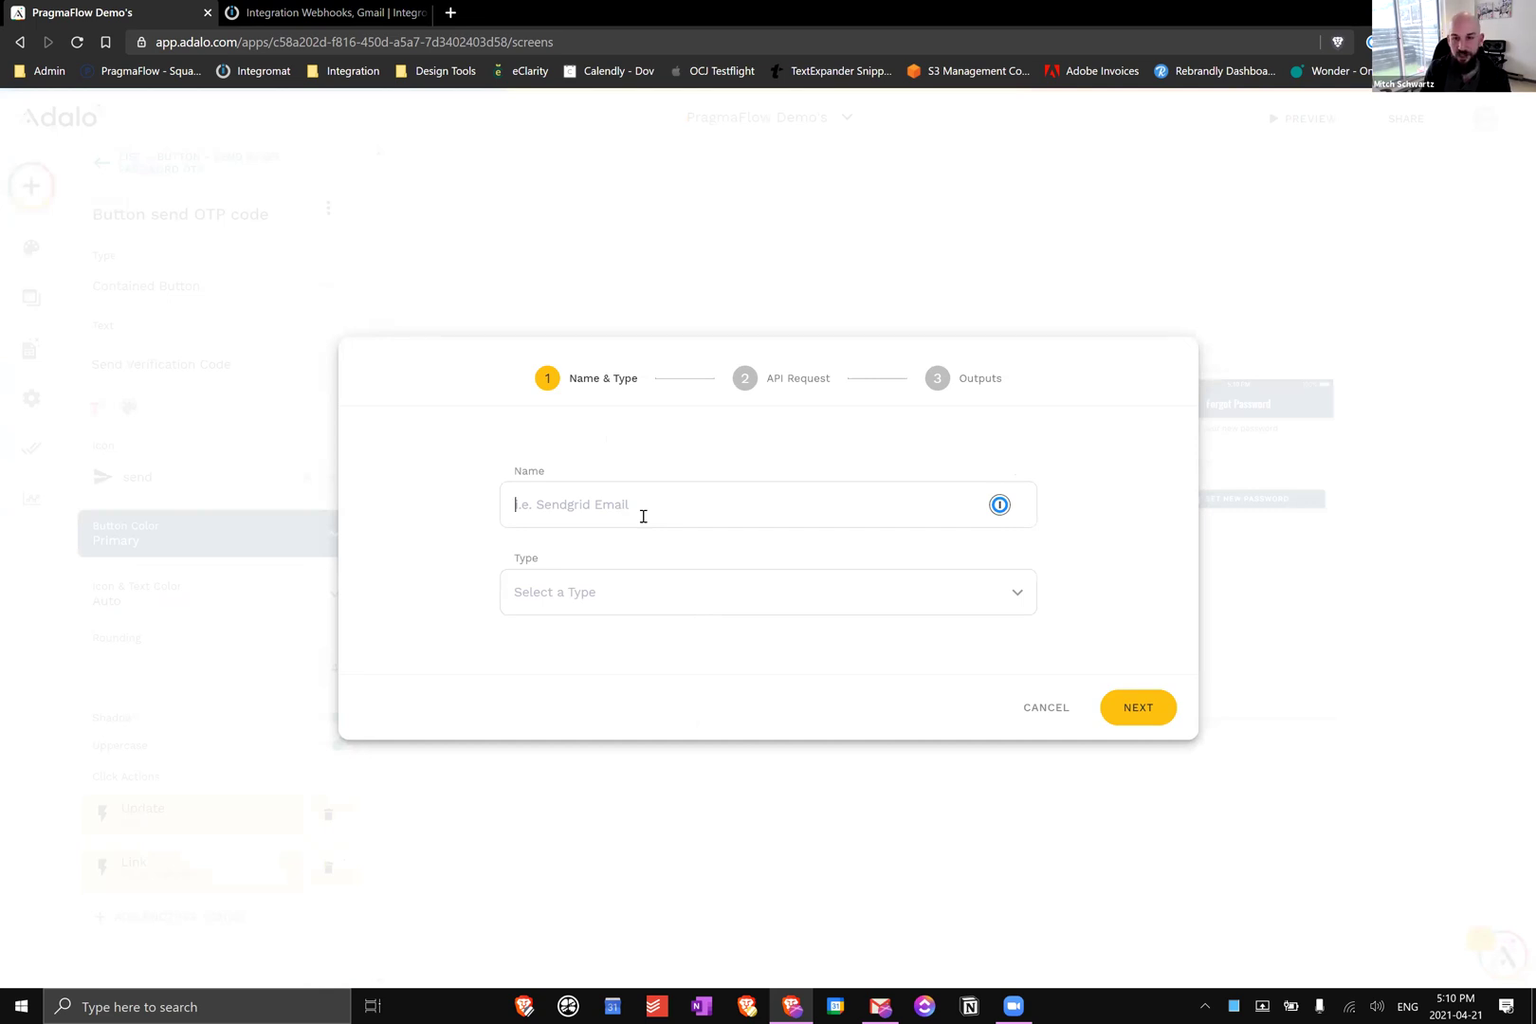
type("Adalo demo")
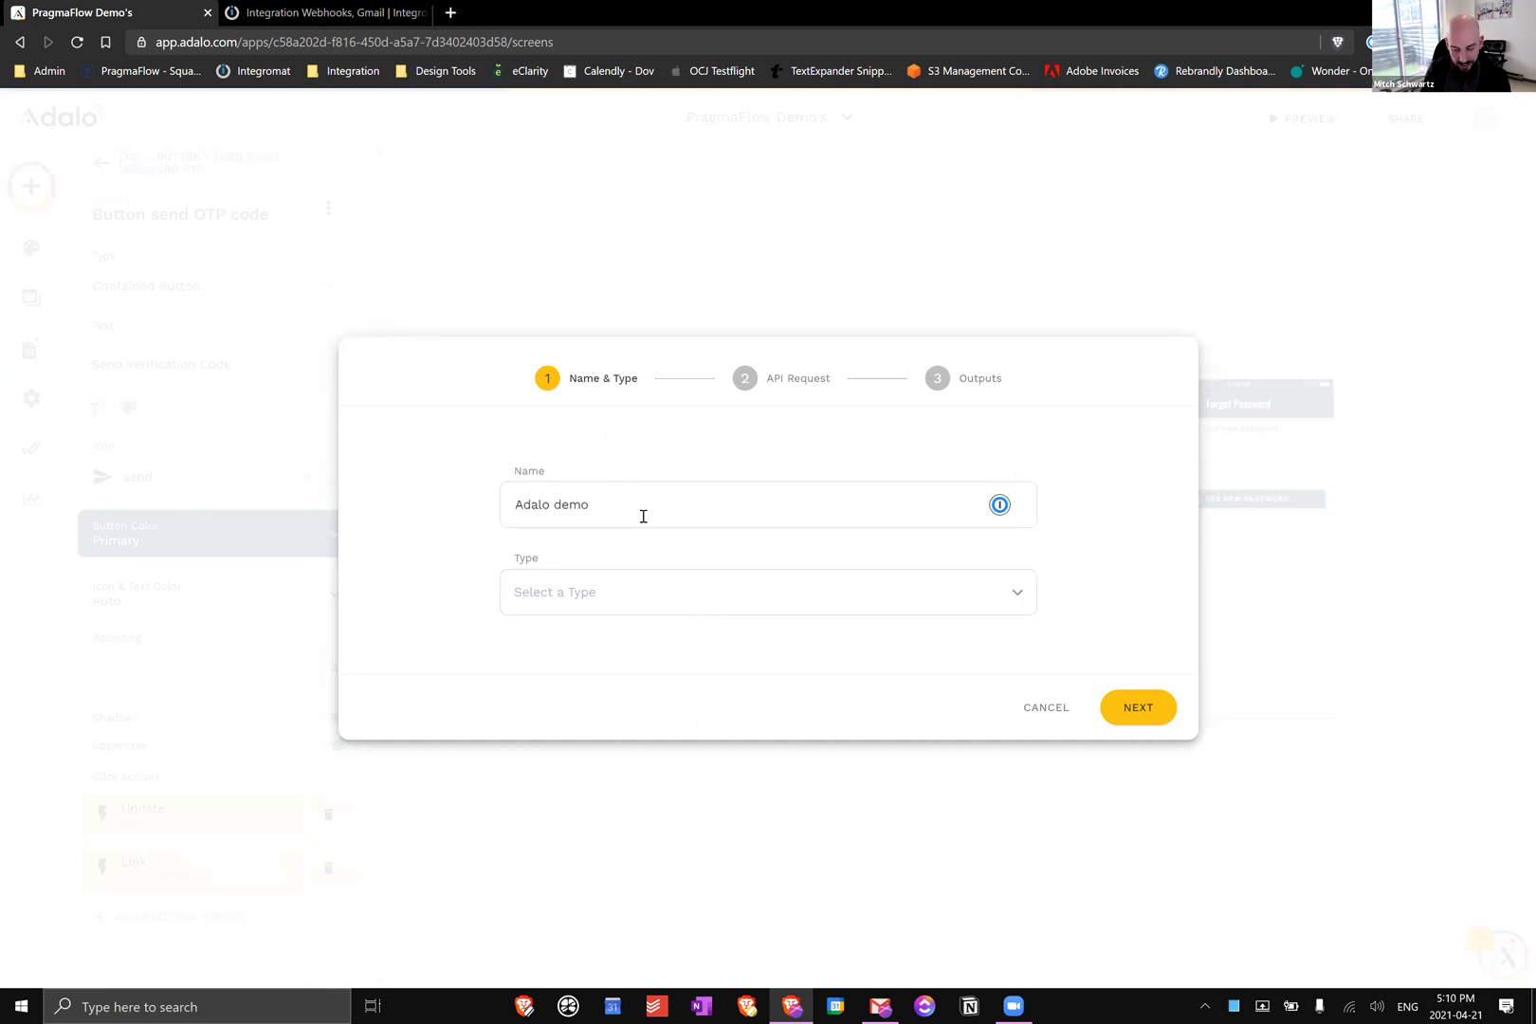
type(" passwor")
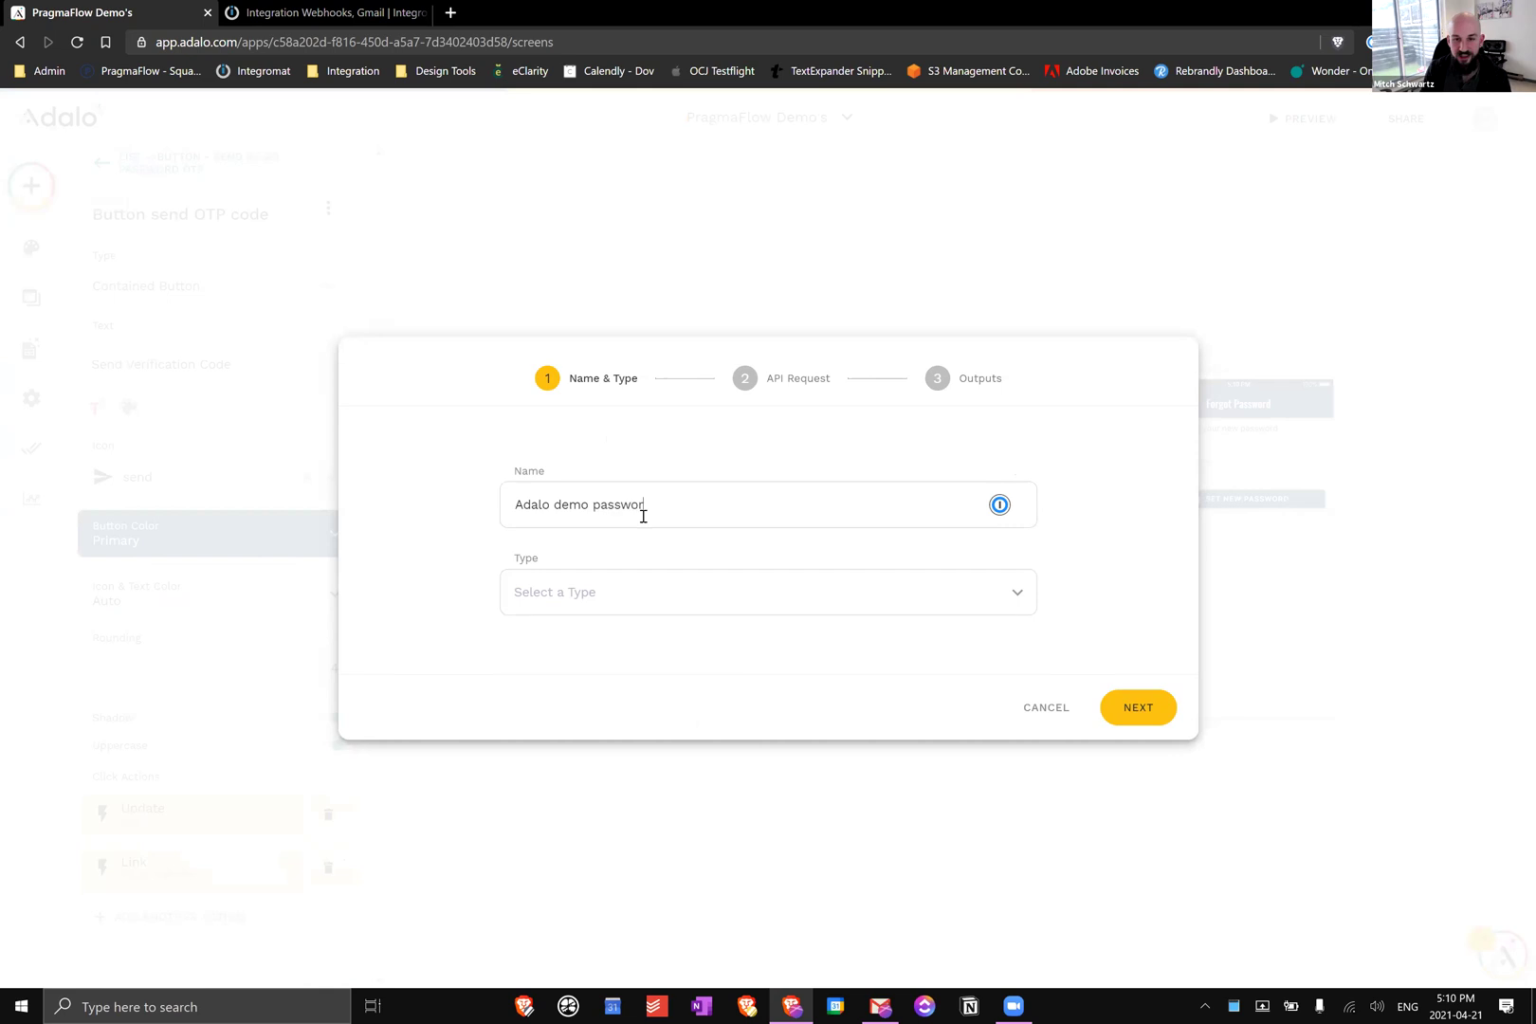
type("d reset")
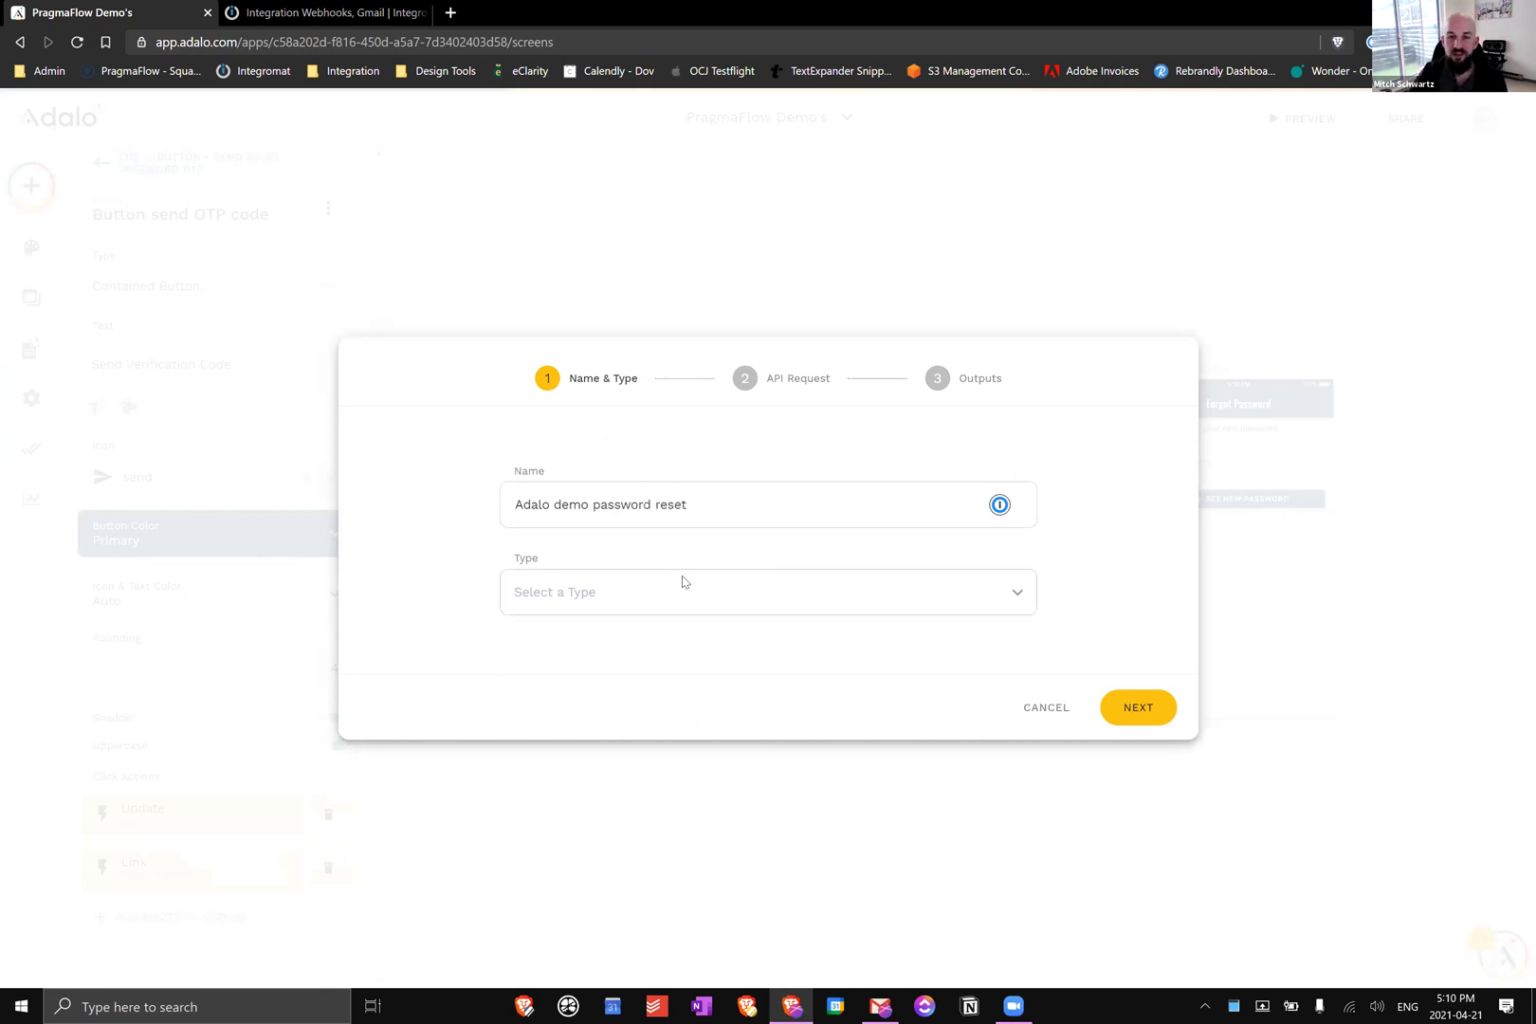
left_click(758, 592)
left_click(531, 443)
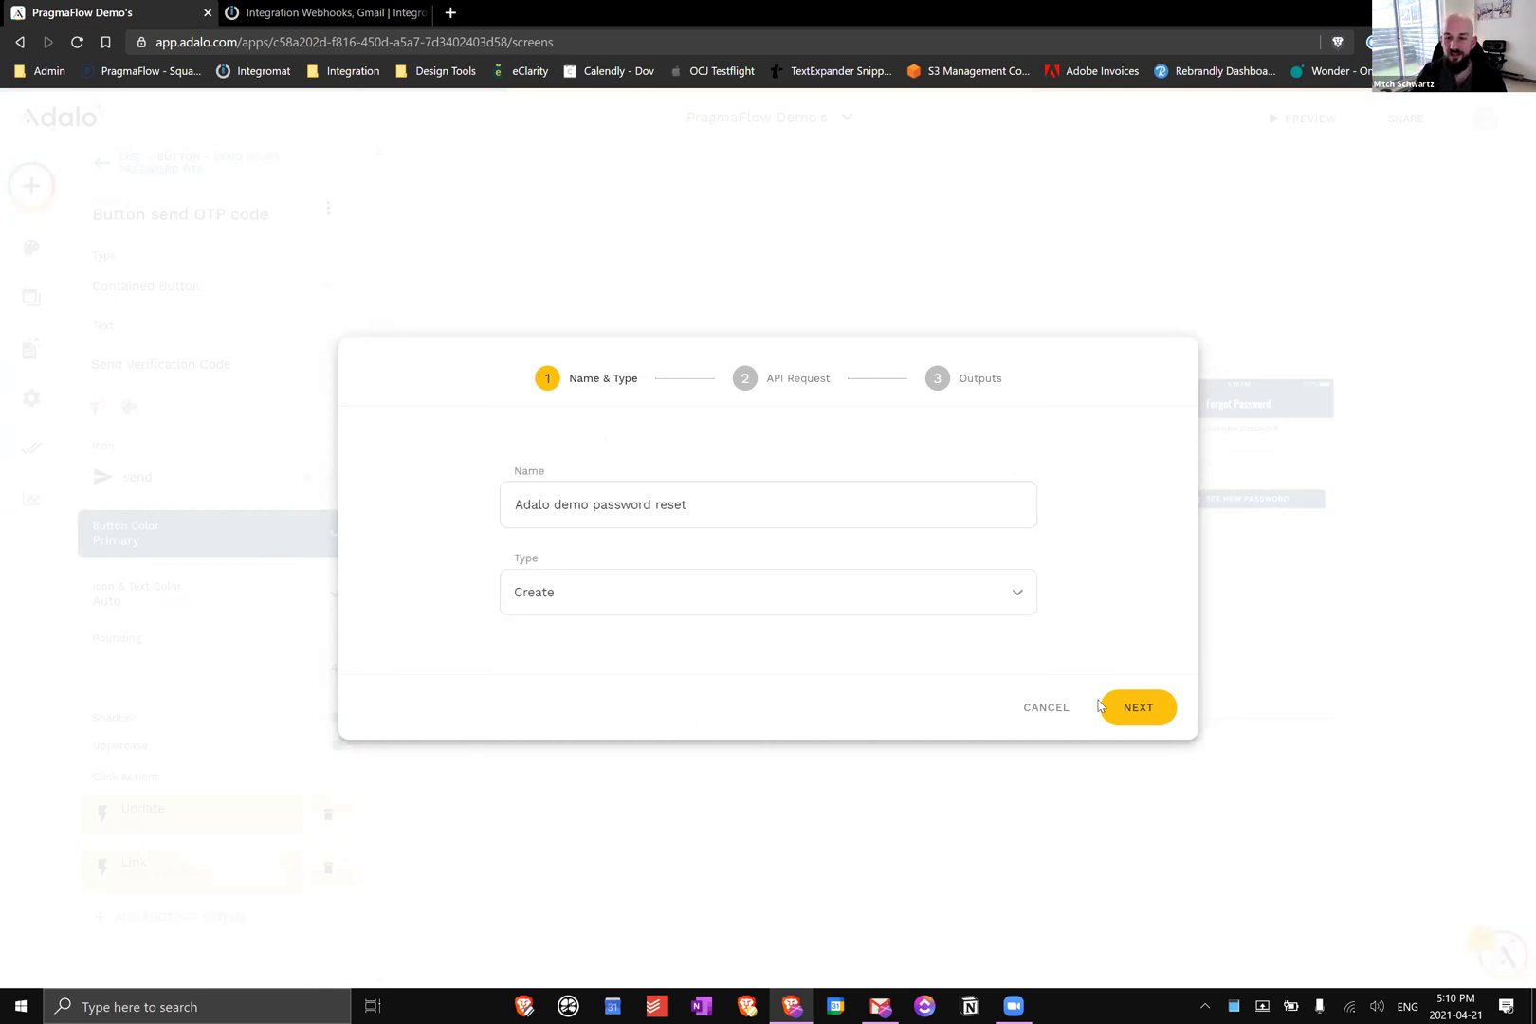
left_click(1111, 709)
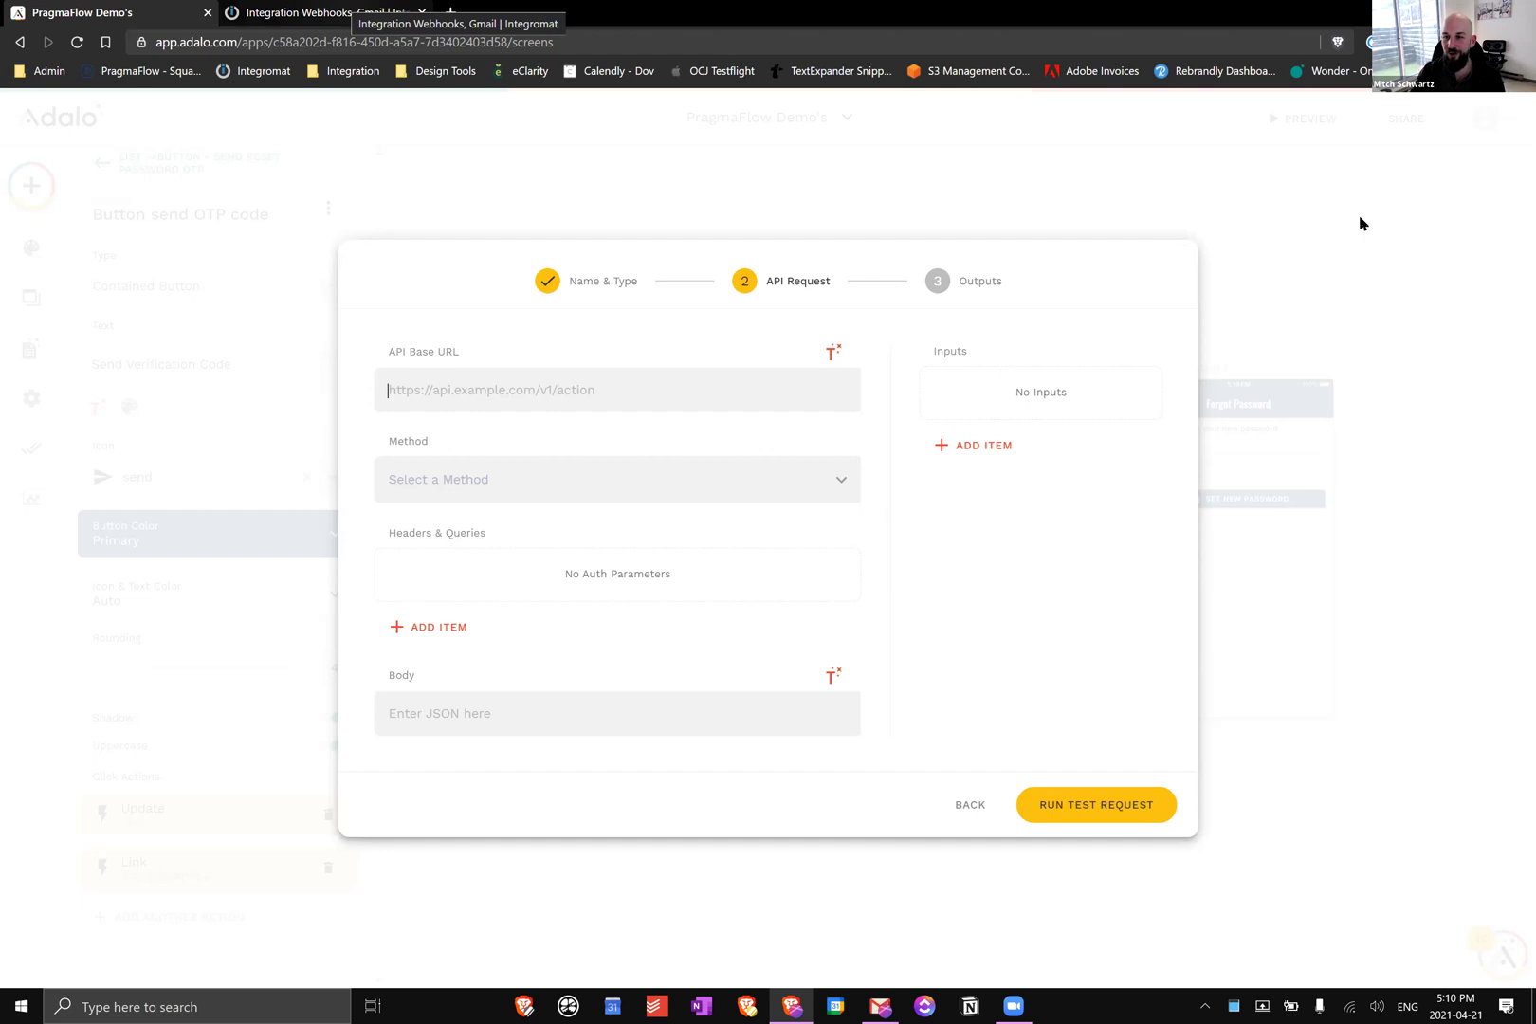
Leave the existing Webhooks and Gmail scenario and start a new scenario with the Webhooks service
key("ctrl+Tab")
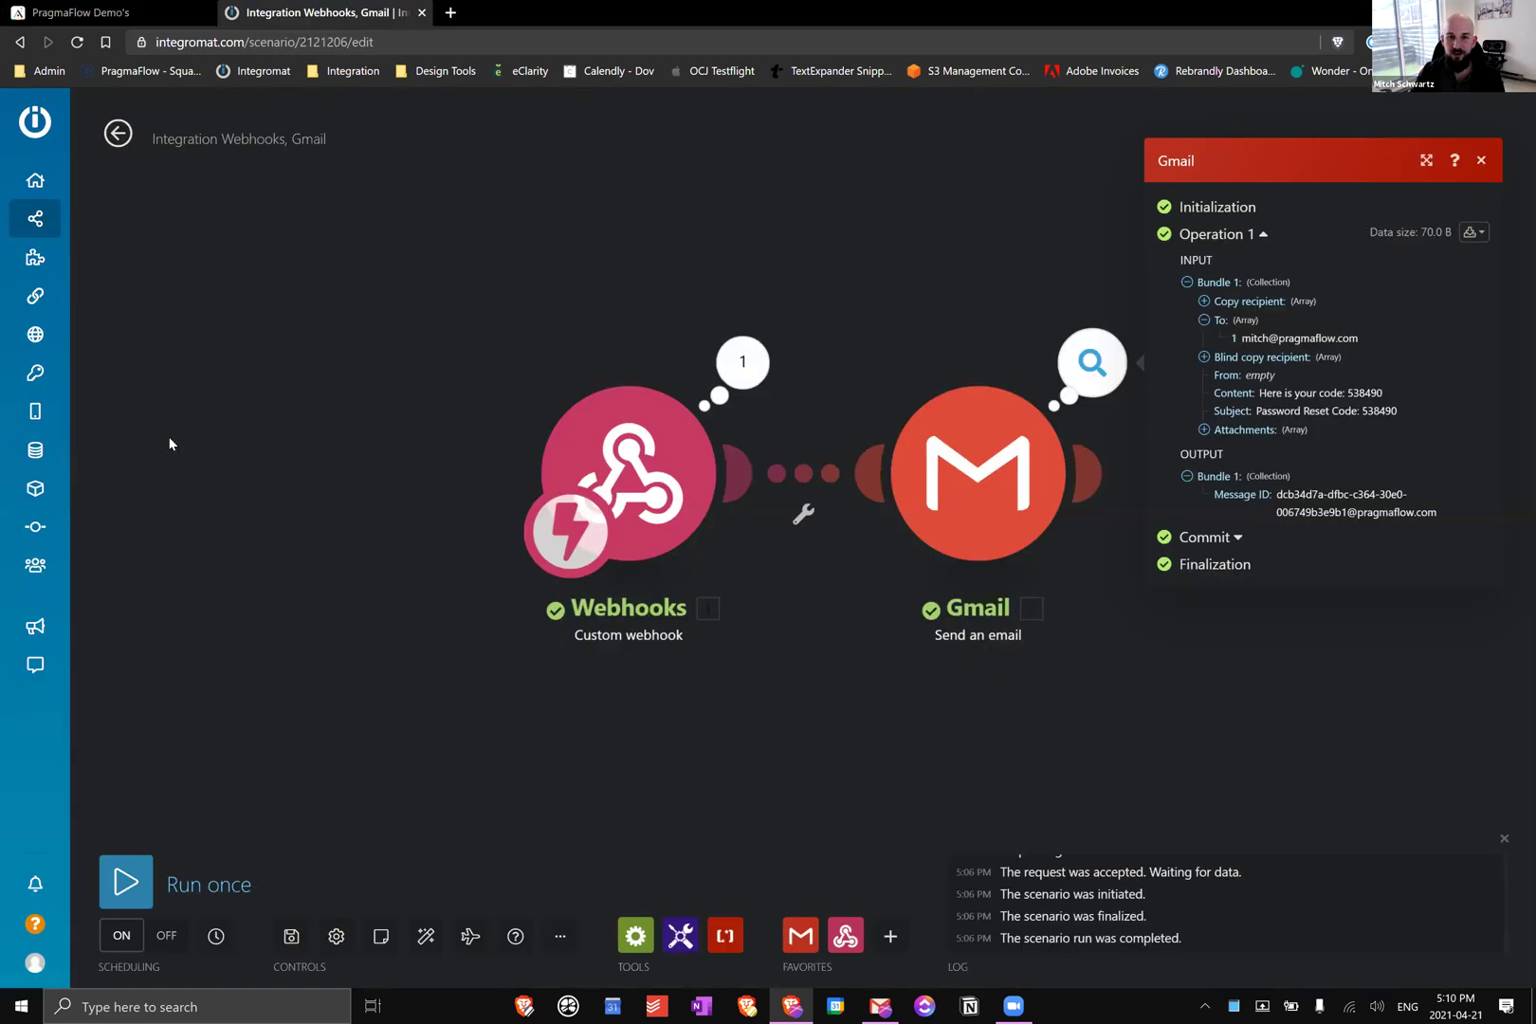
left_click(119, 138)
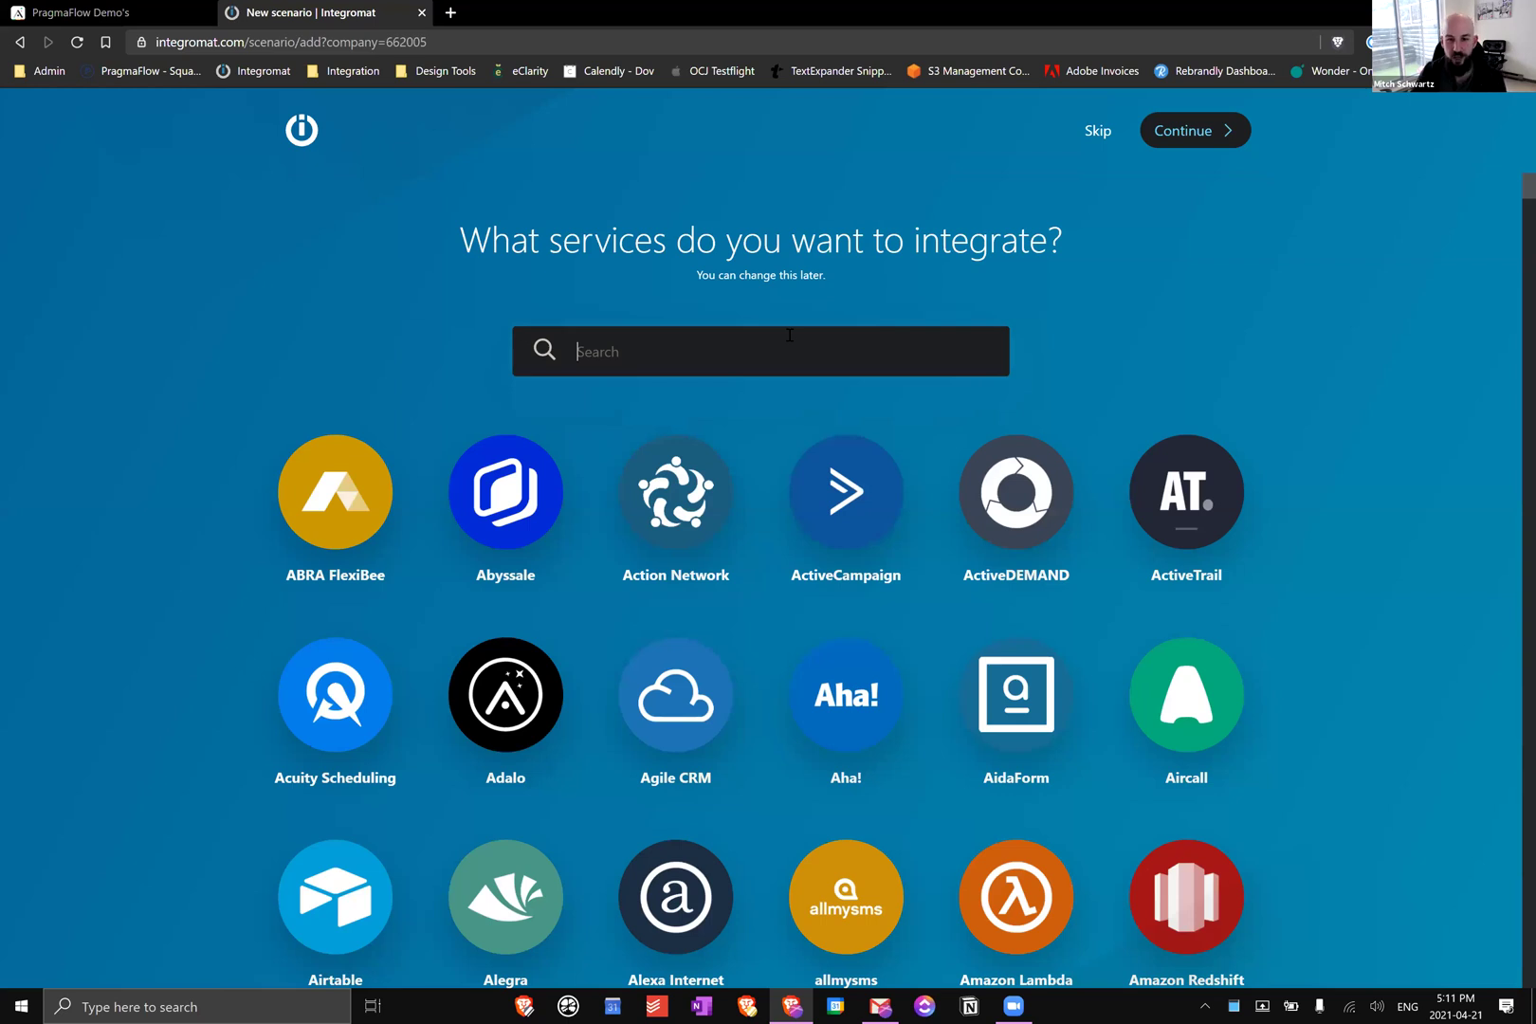
type("web")
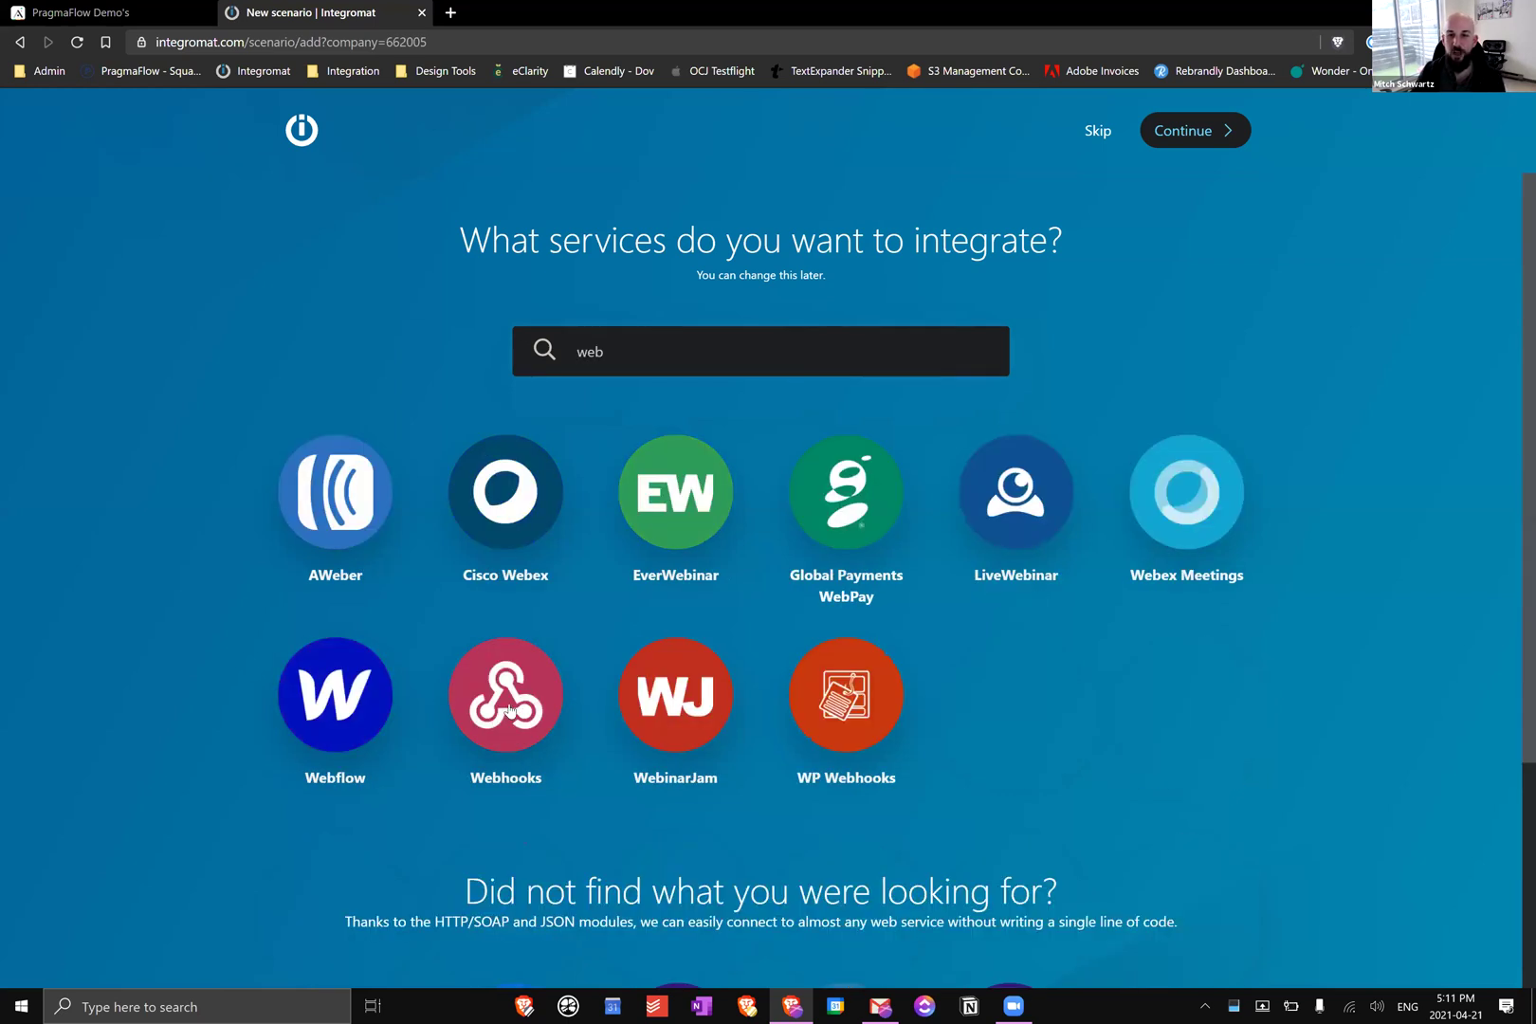
left_click(512, 647)
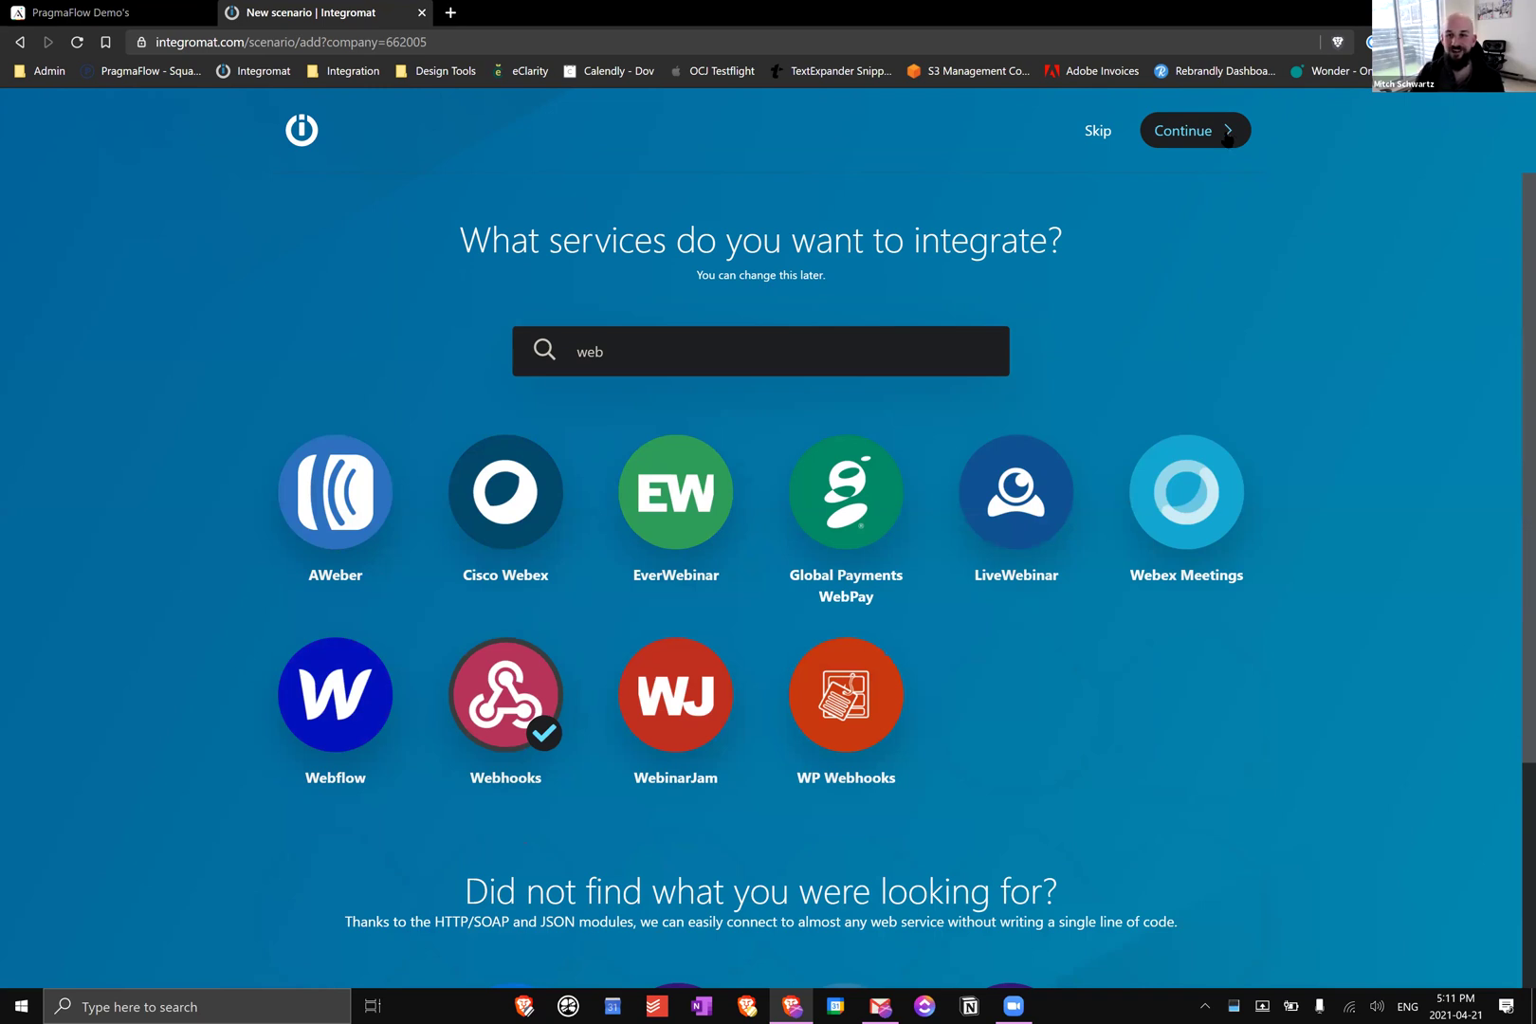
left_click(1228, 138)
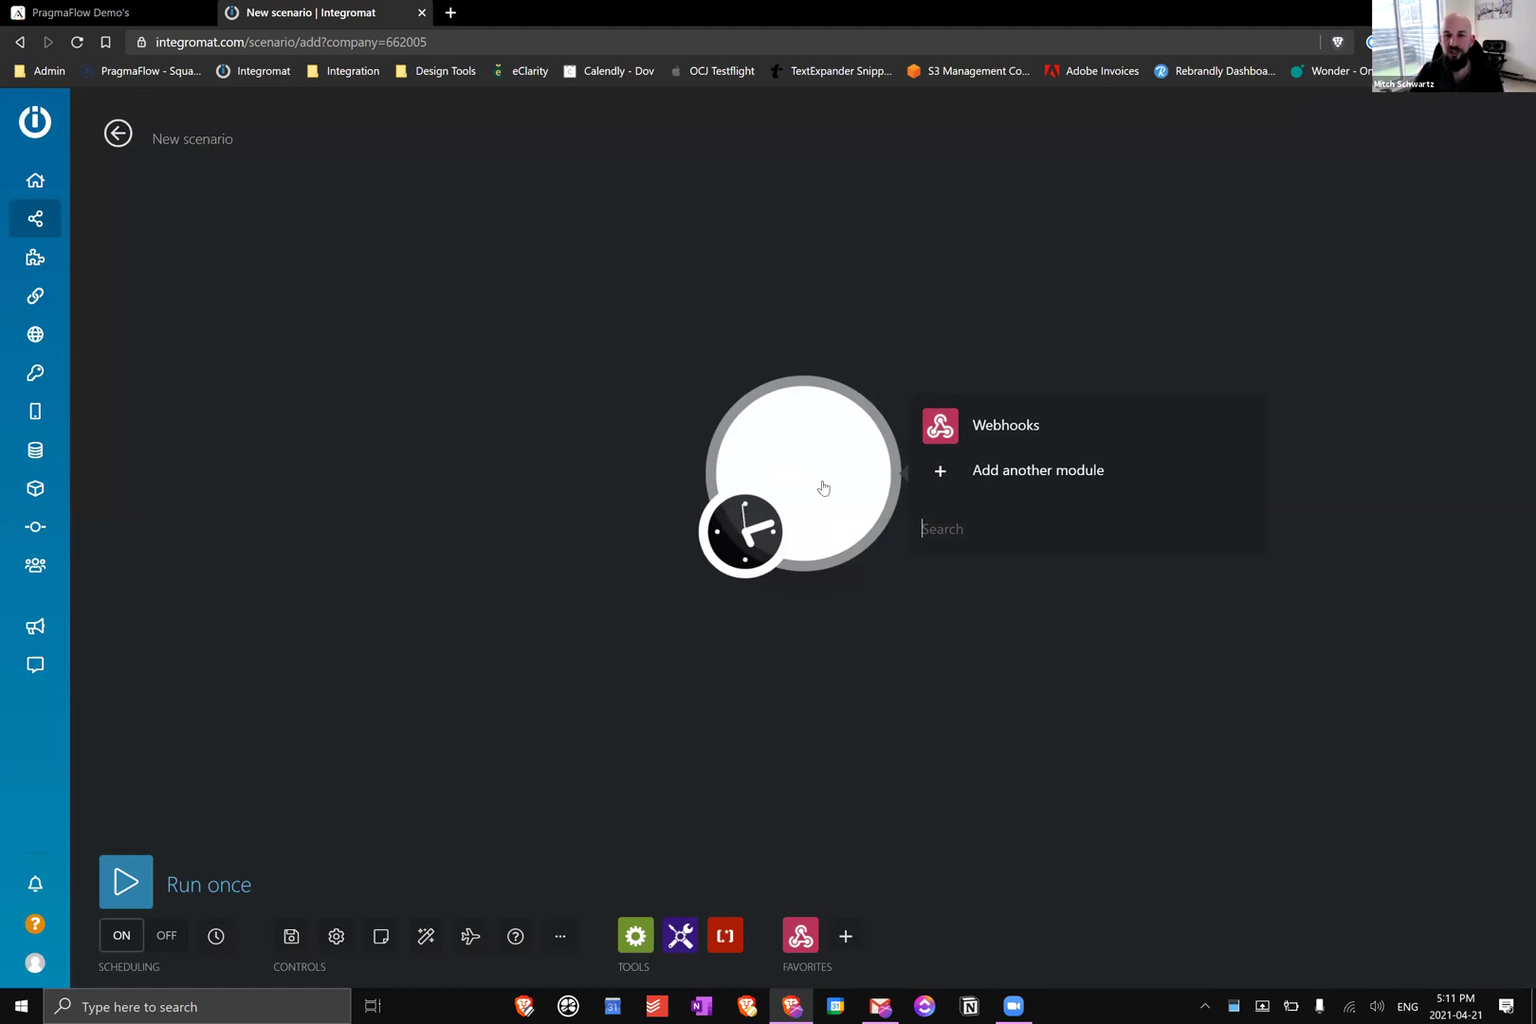
Create a custom webhook trigger named 'adalo demo password reset webh', copy its address, and return to Adalo
left_click(1071, 425)
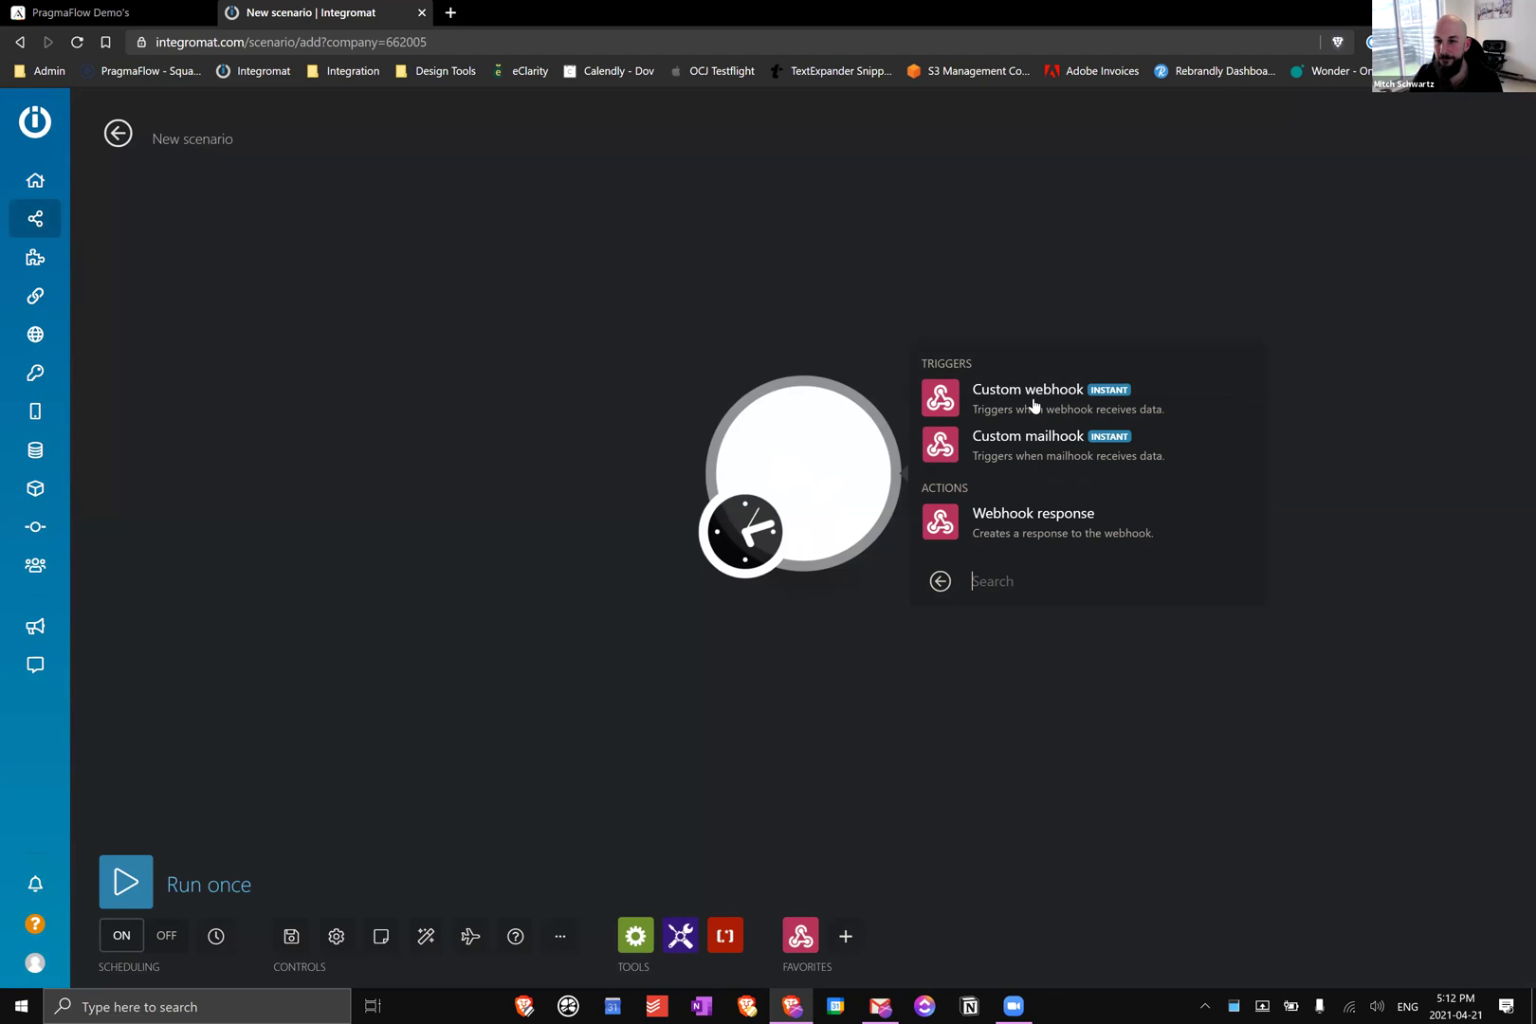
left_click(1032, 404)
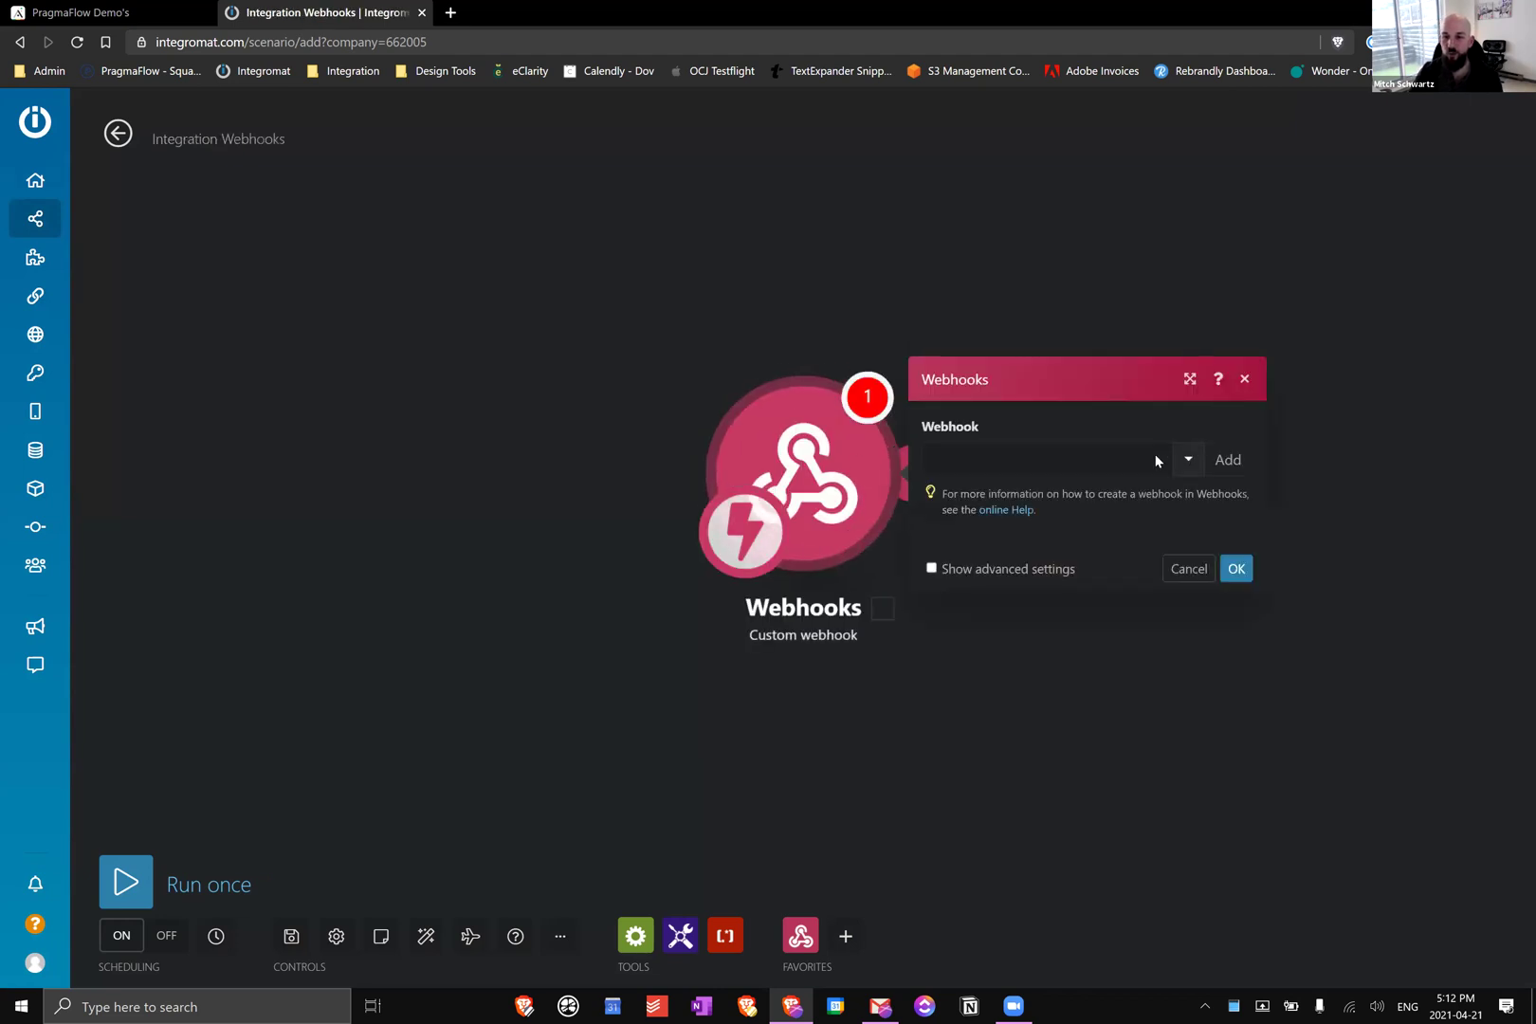
left_click(1229, 462)
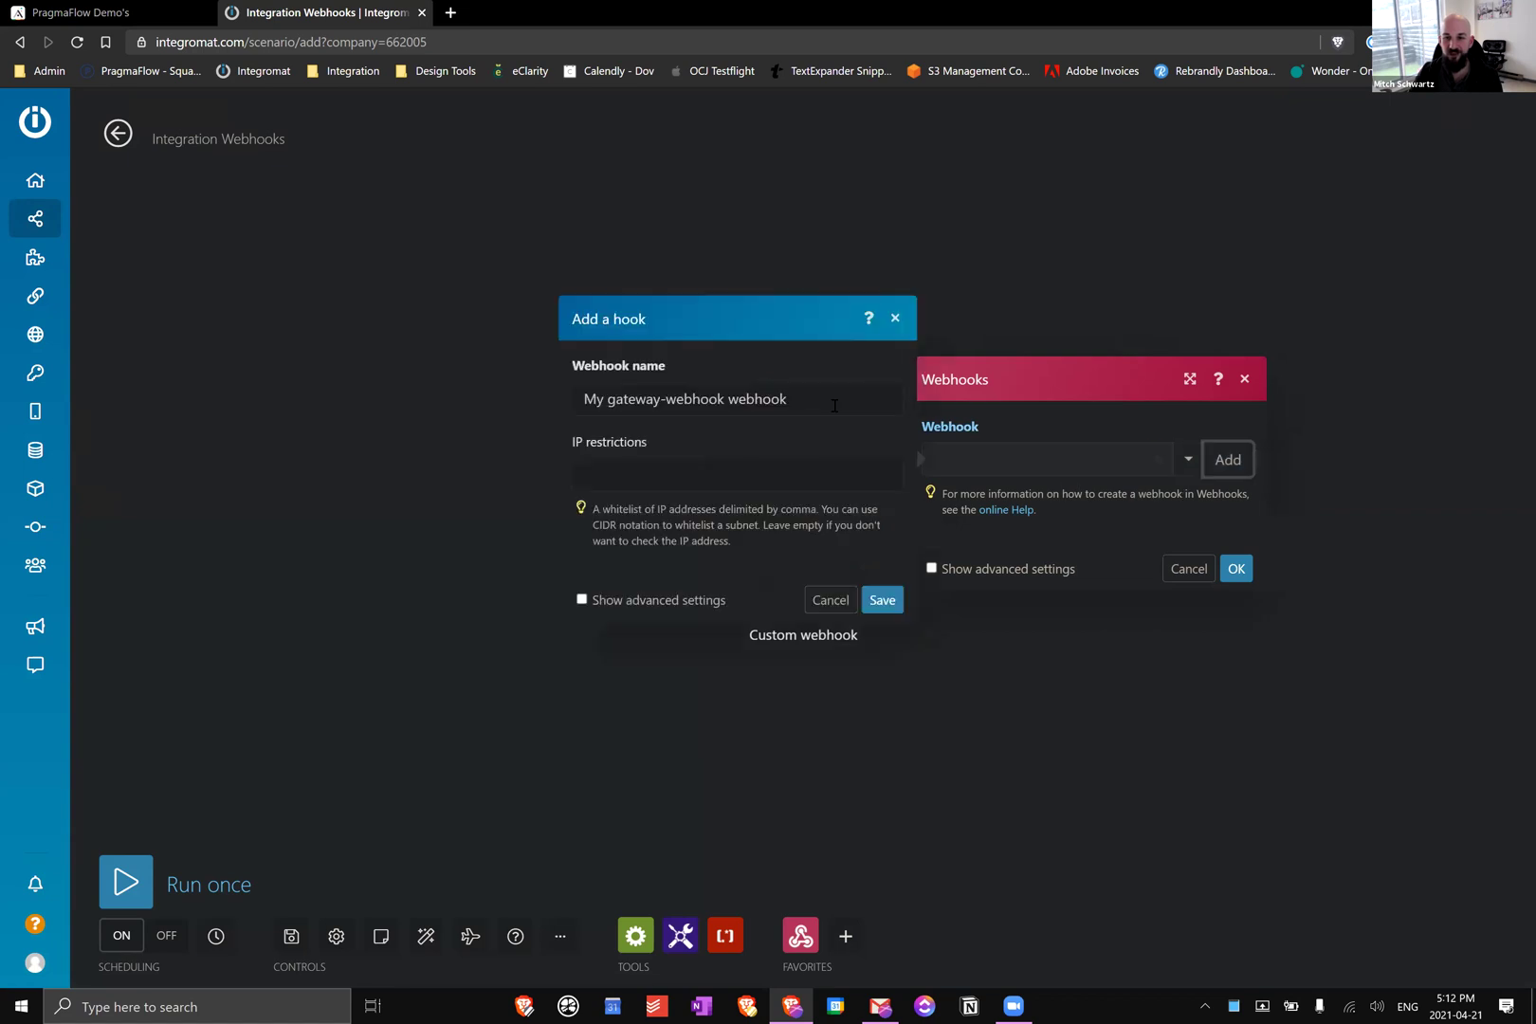
left_click_drag(831, 405, 554, 394)
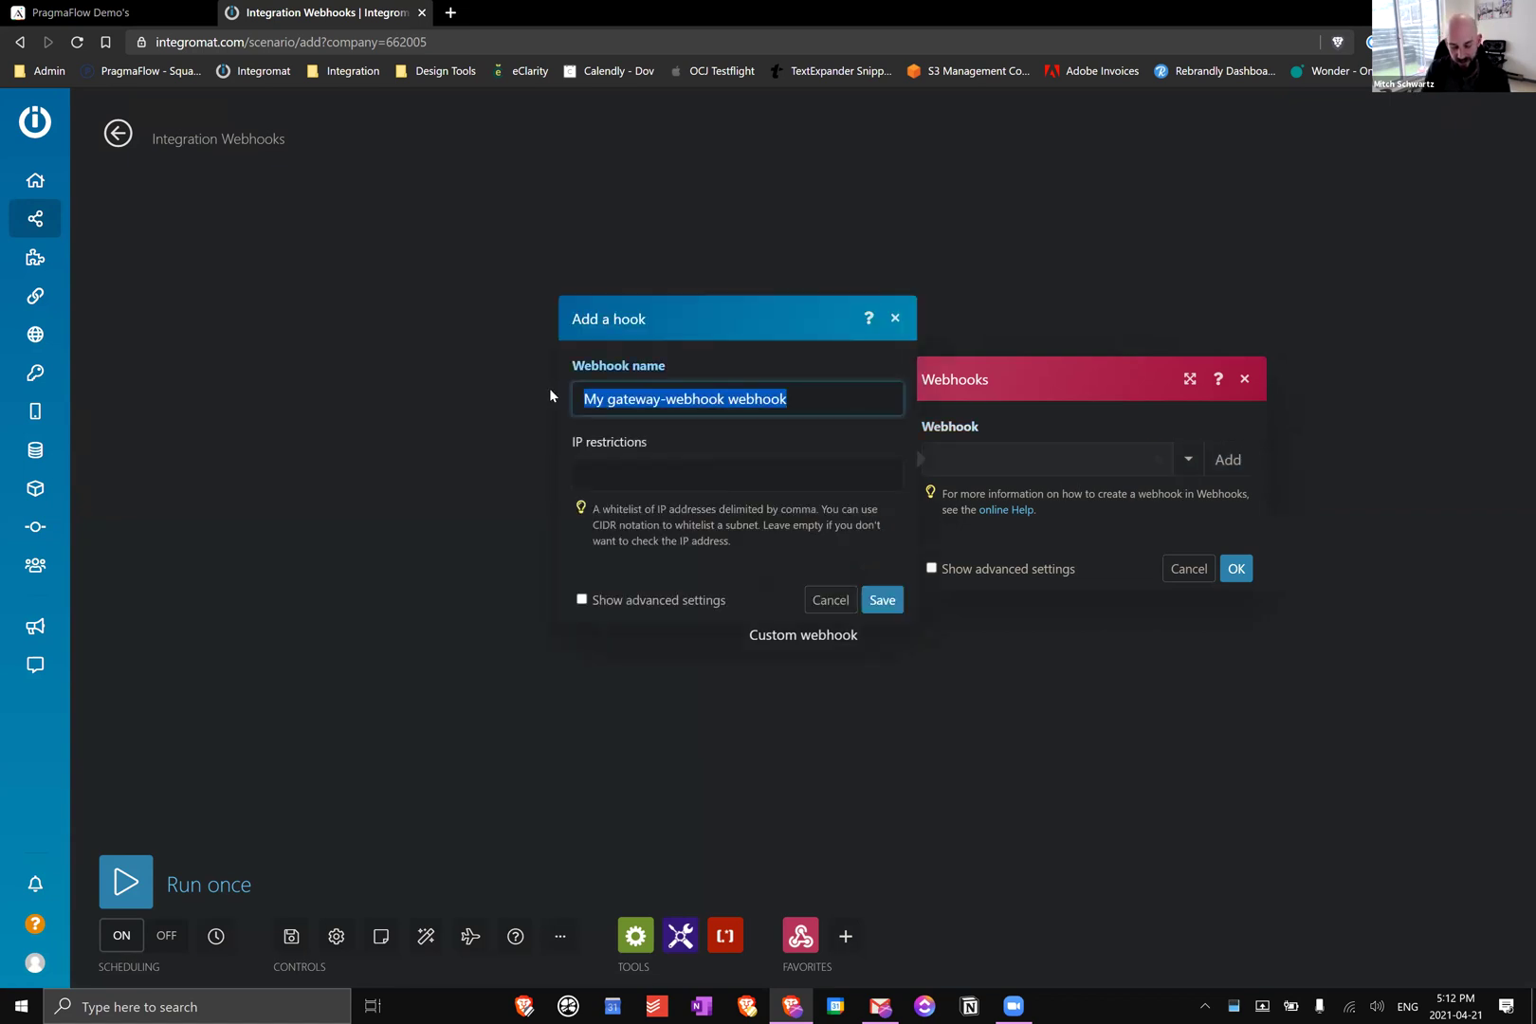
type("adalo demo pas")
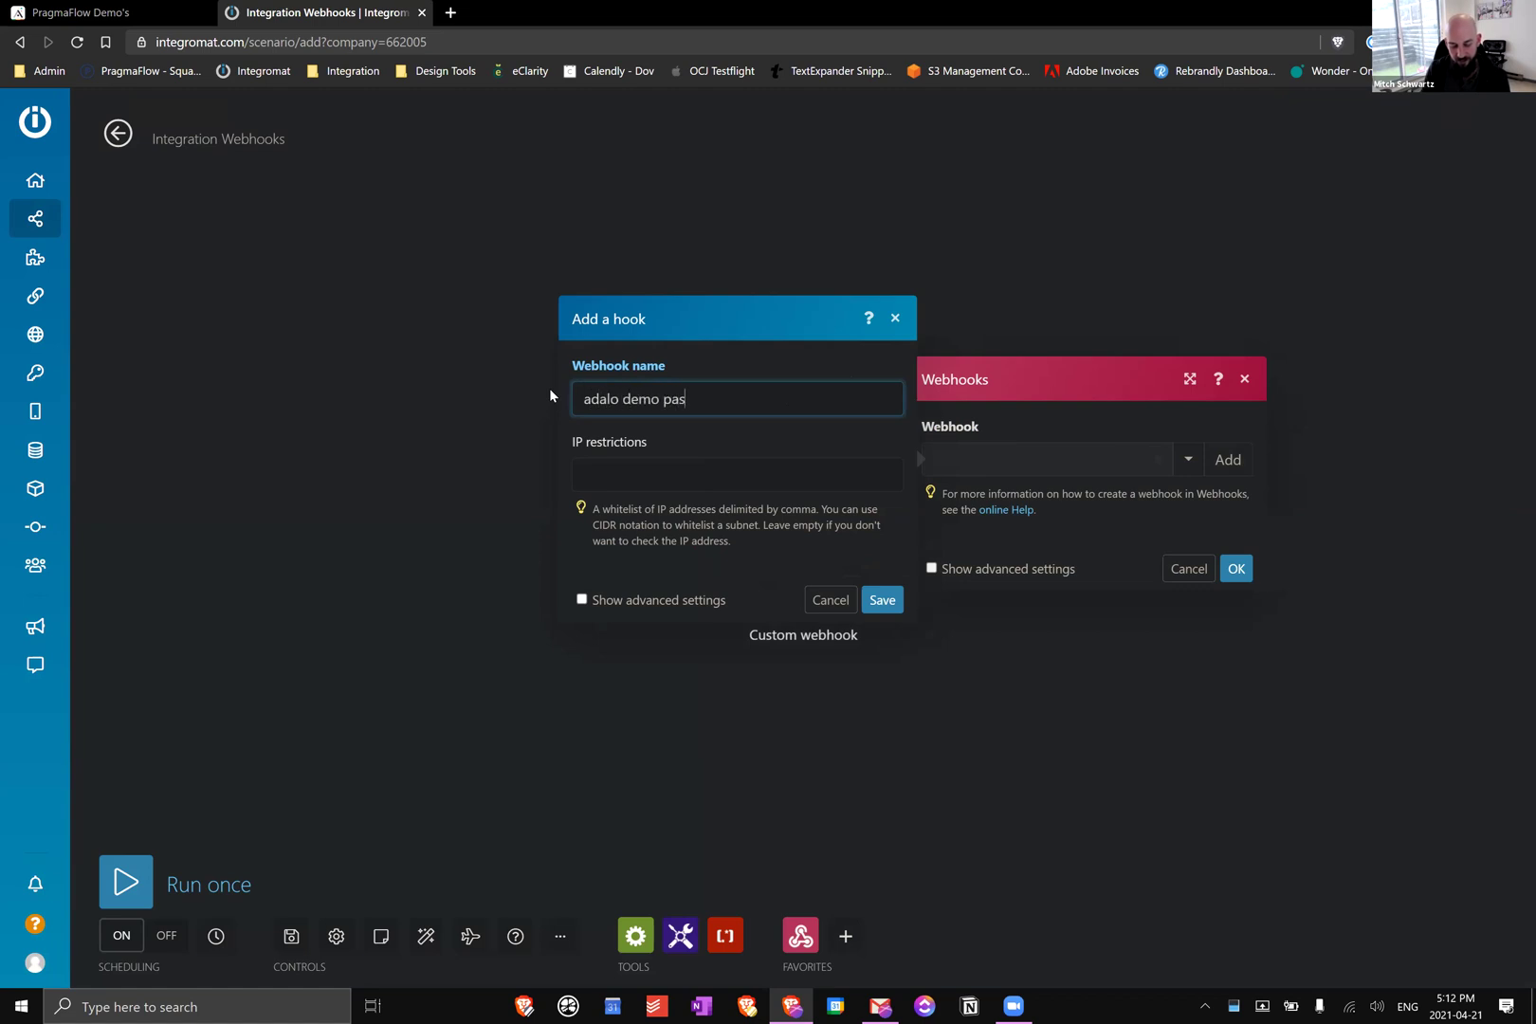
type("sword rese")
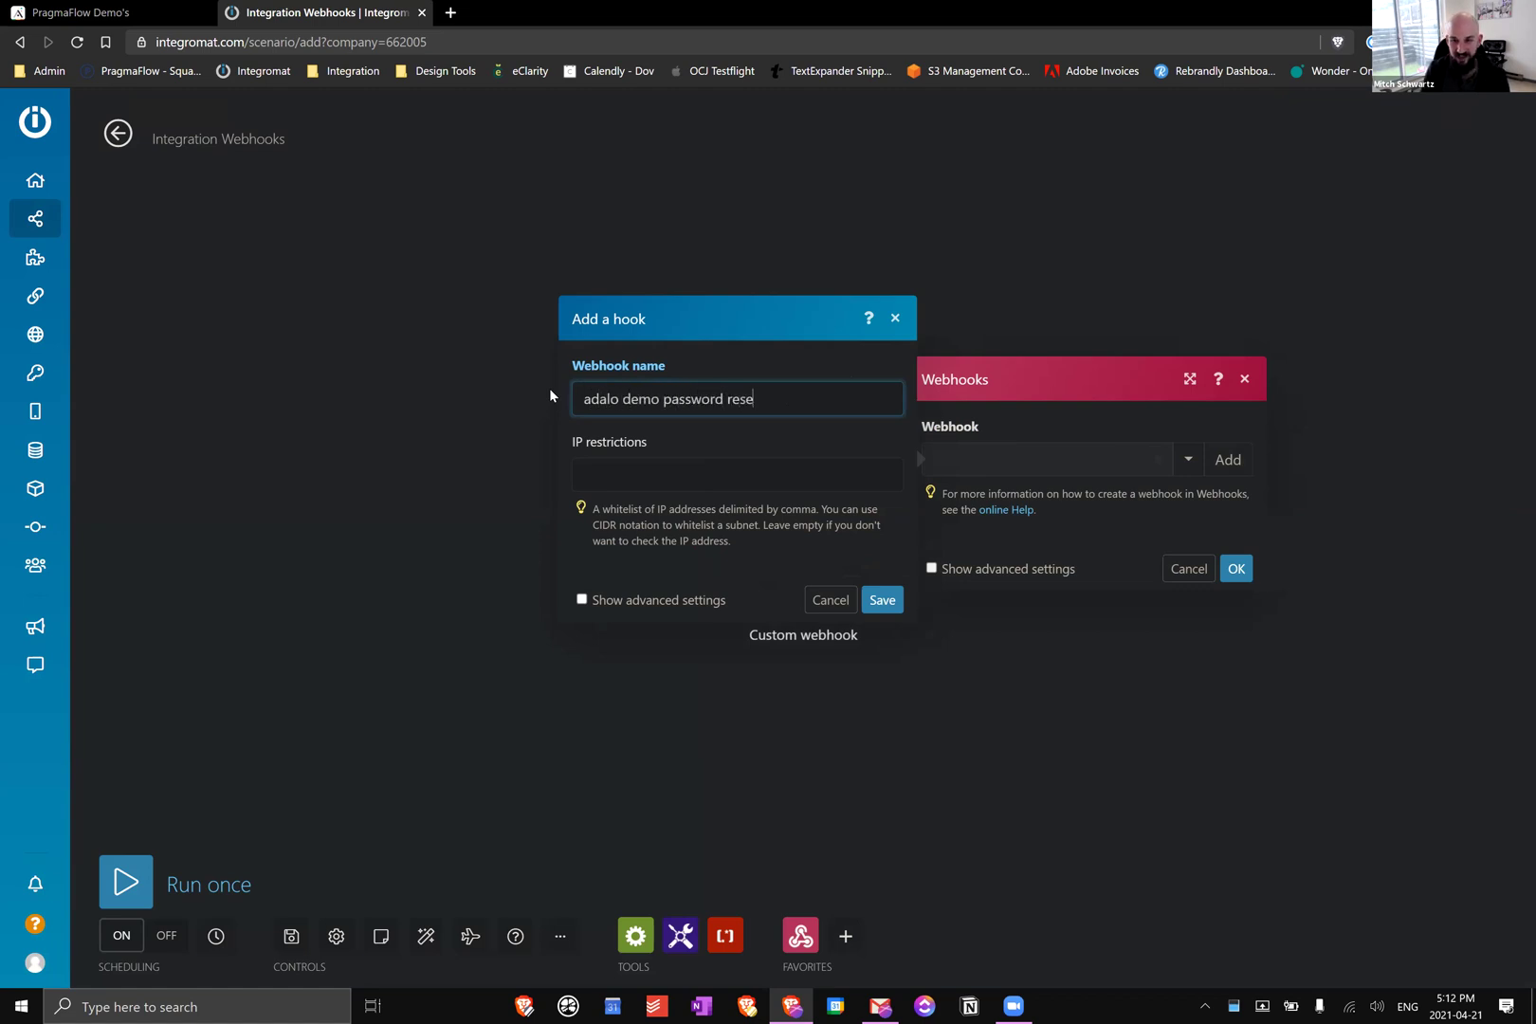
type("t webhook")
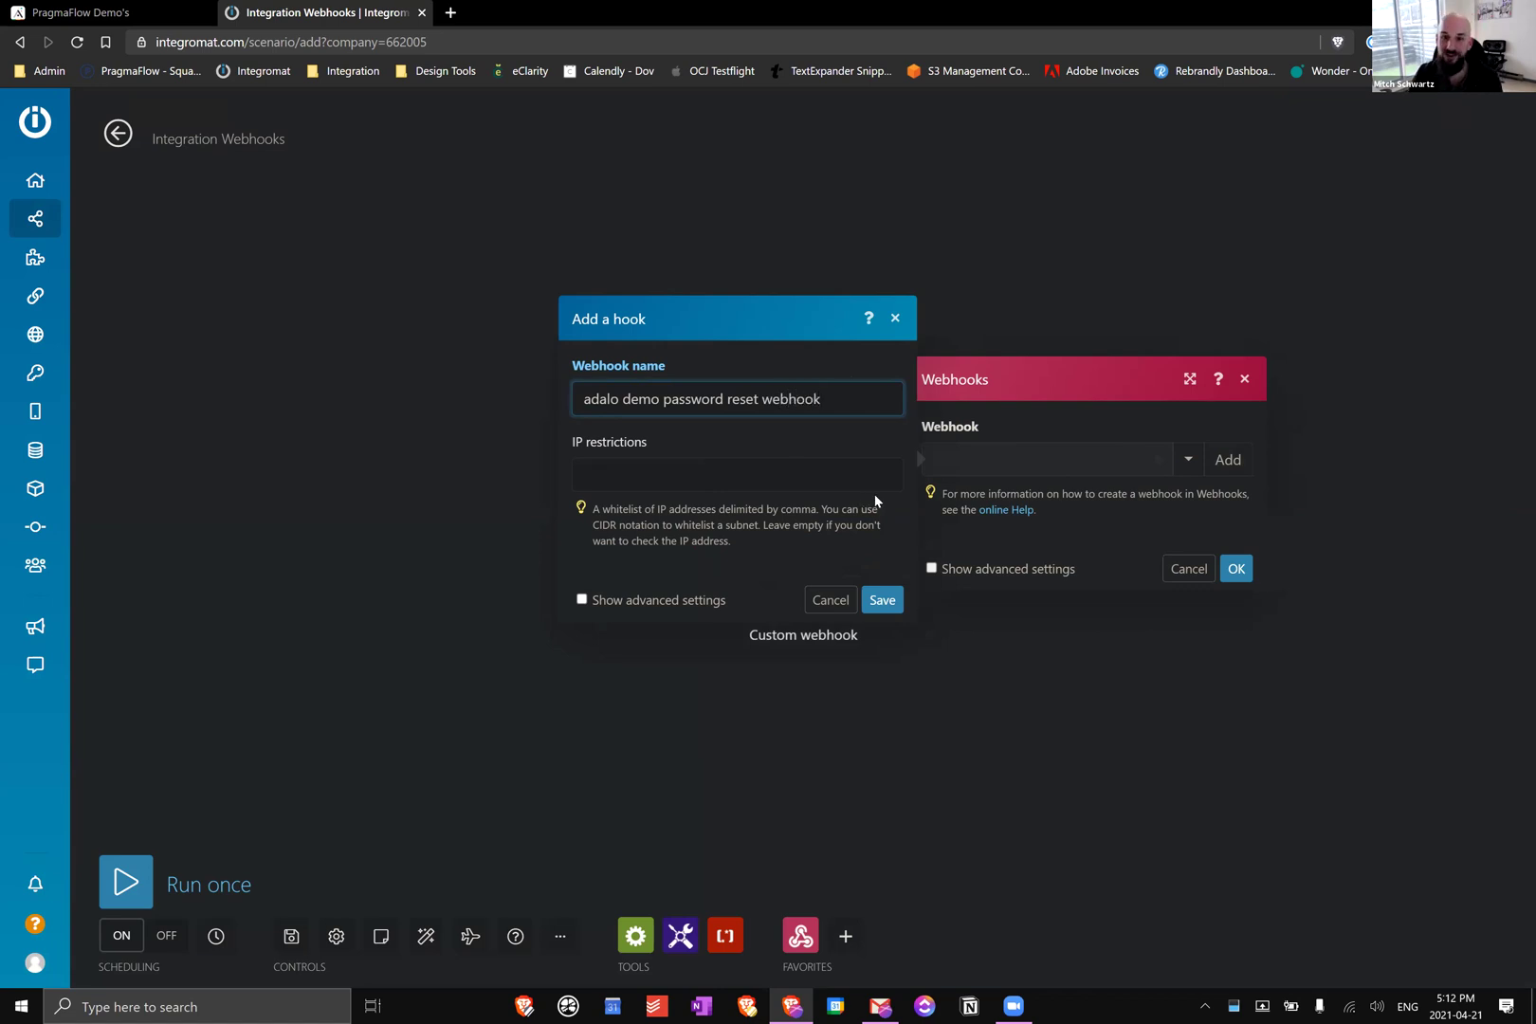
left_click(880, 602)
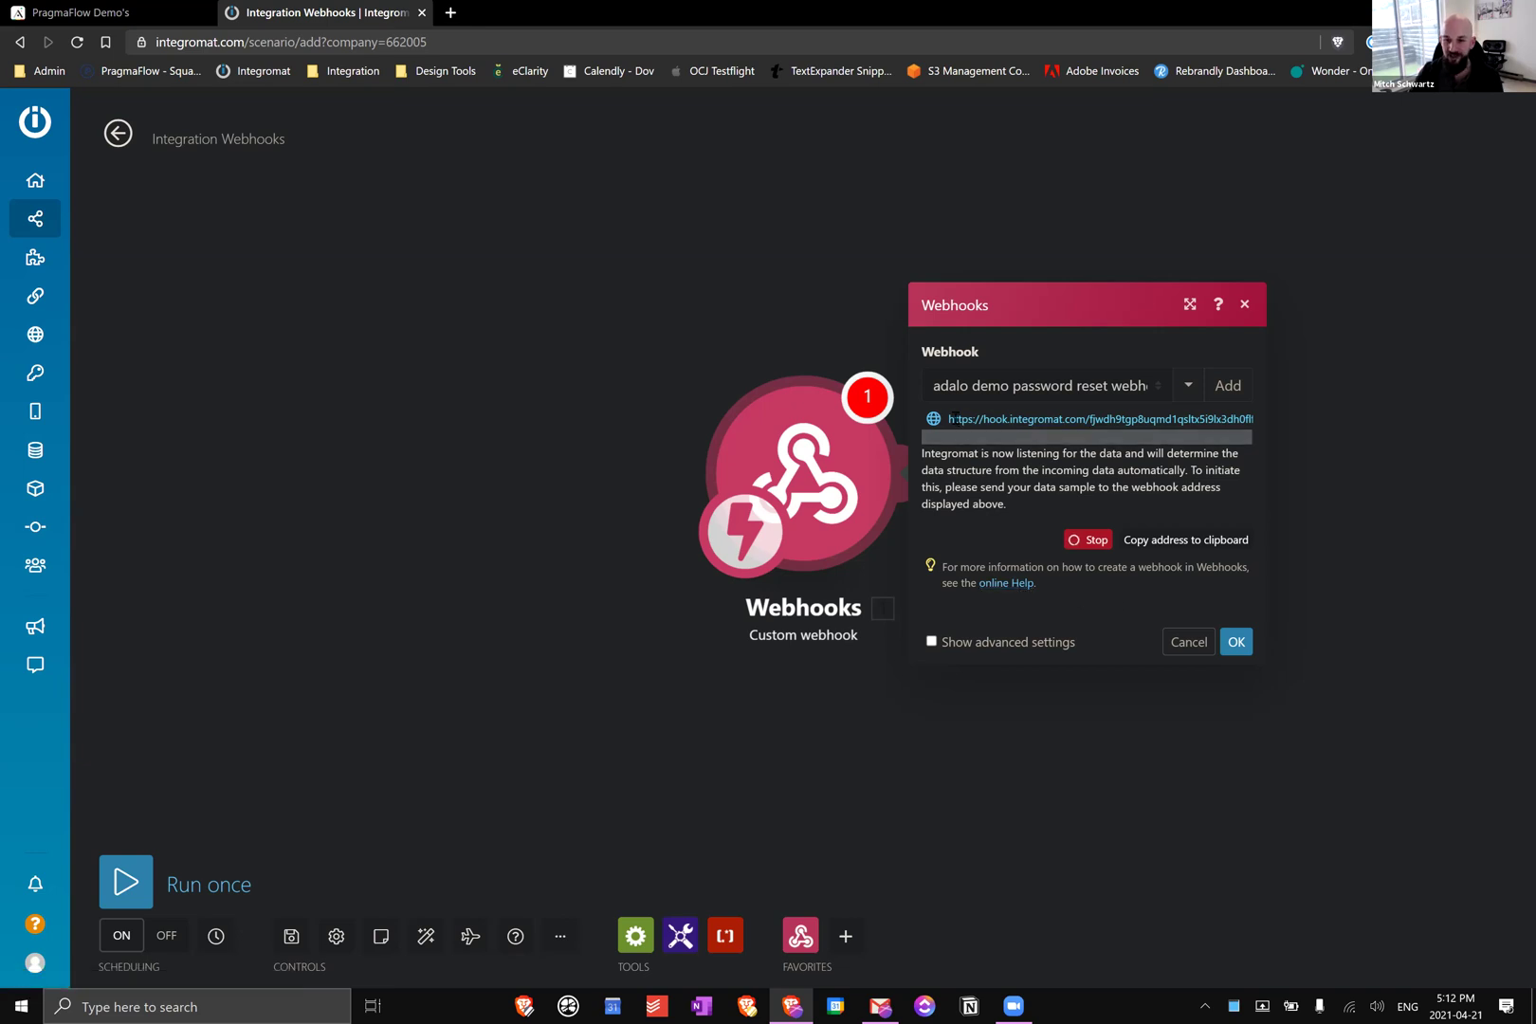
left_click(1174, 542)
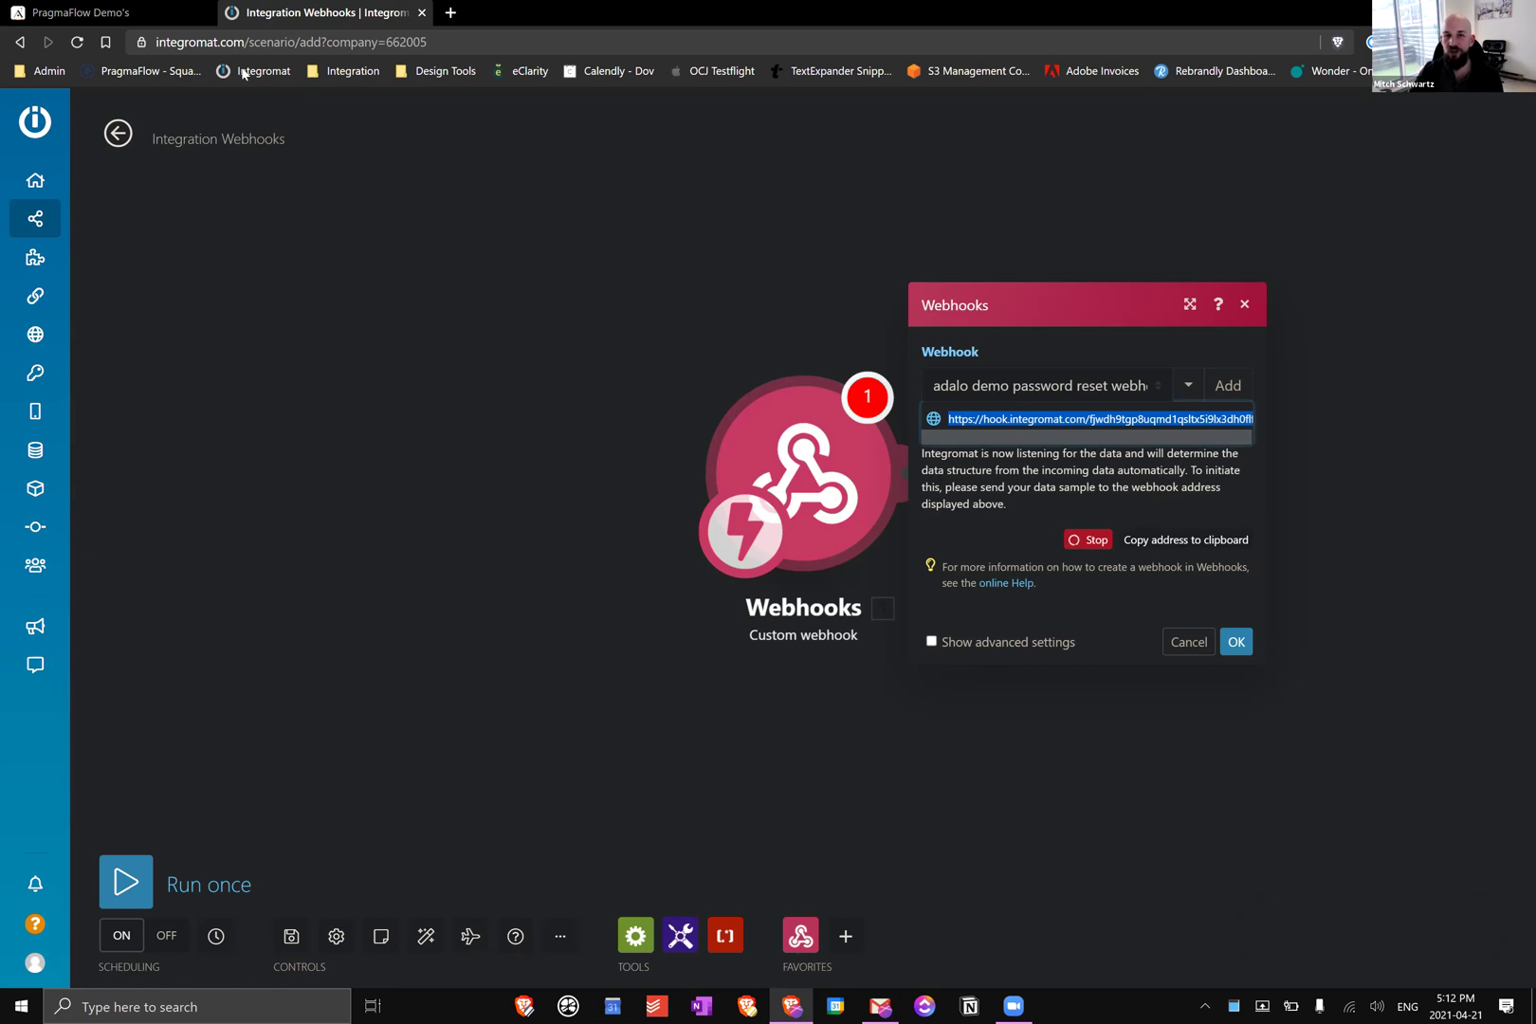
left_click(56, 12)
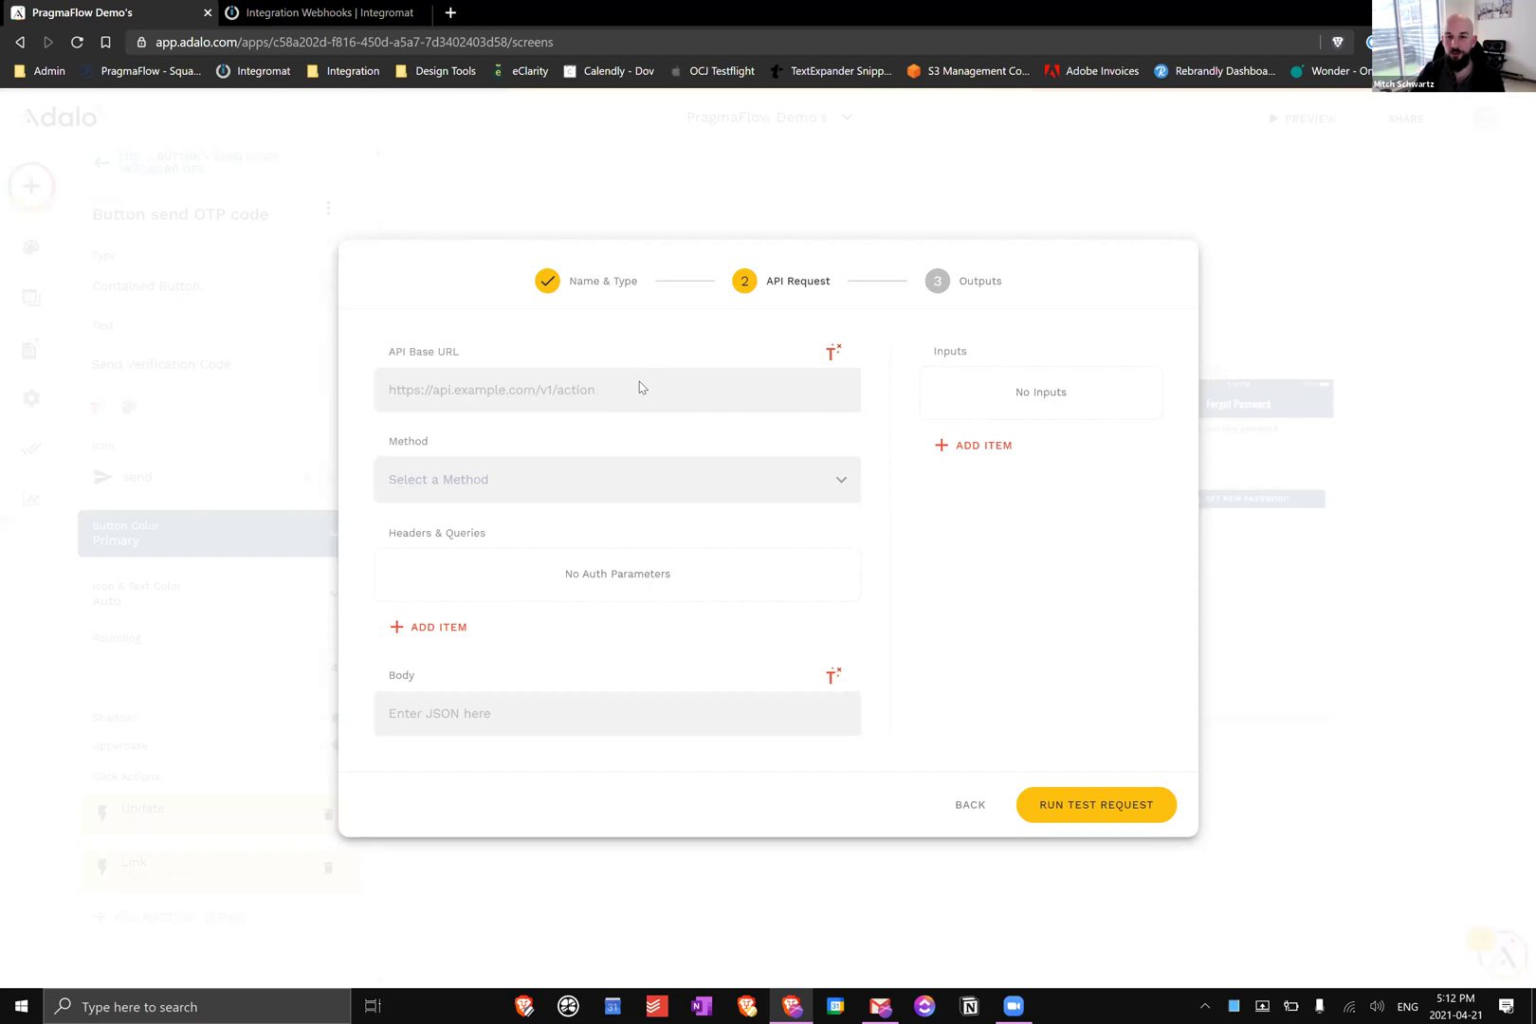
Paste the webhook address as the API base URL and set the method to POST
left_click(656, 387)
key("ctrl+v")
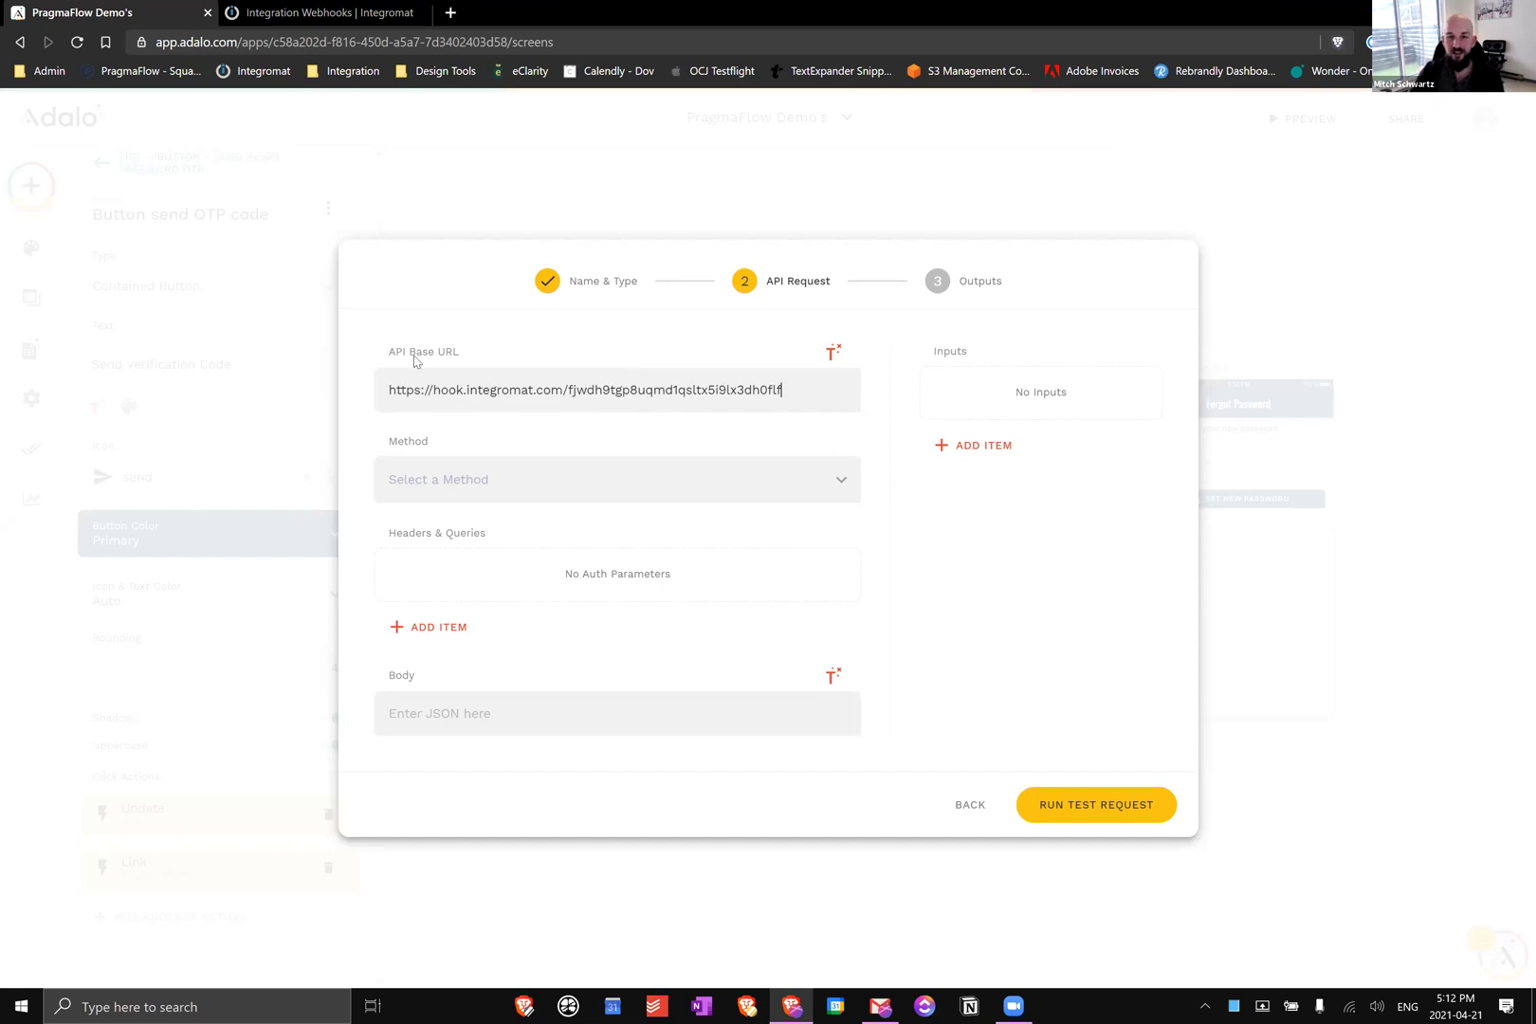
left_click(516, 477)
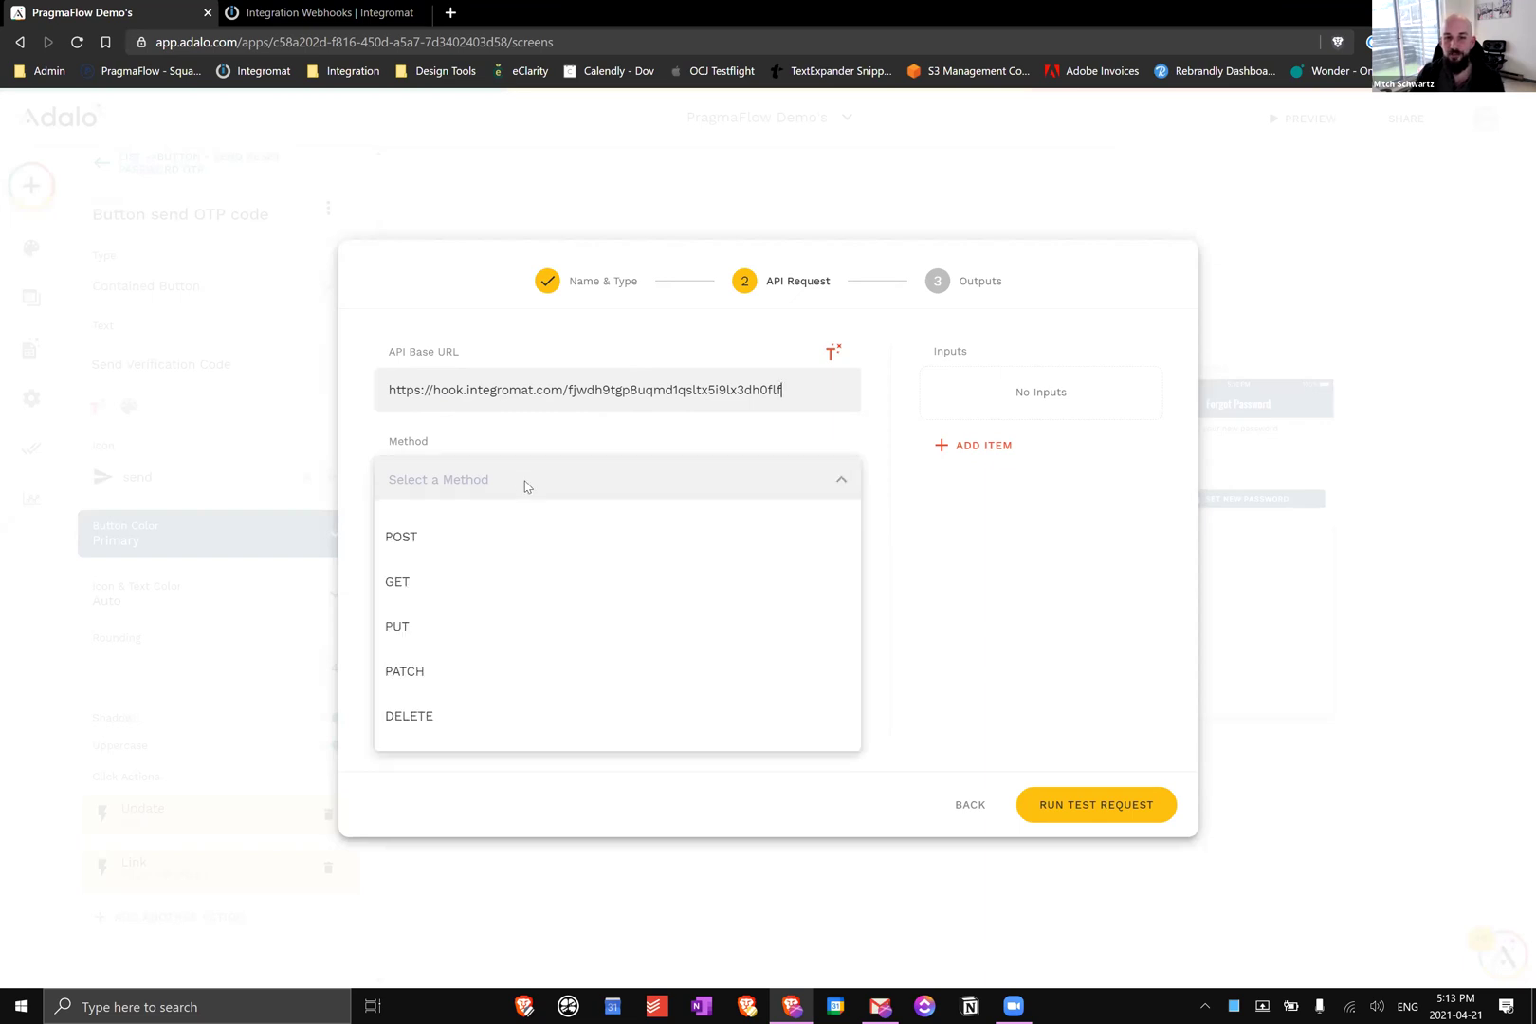
left_click(552, 558)
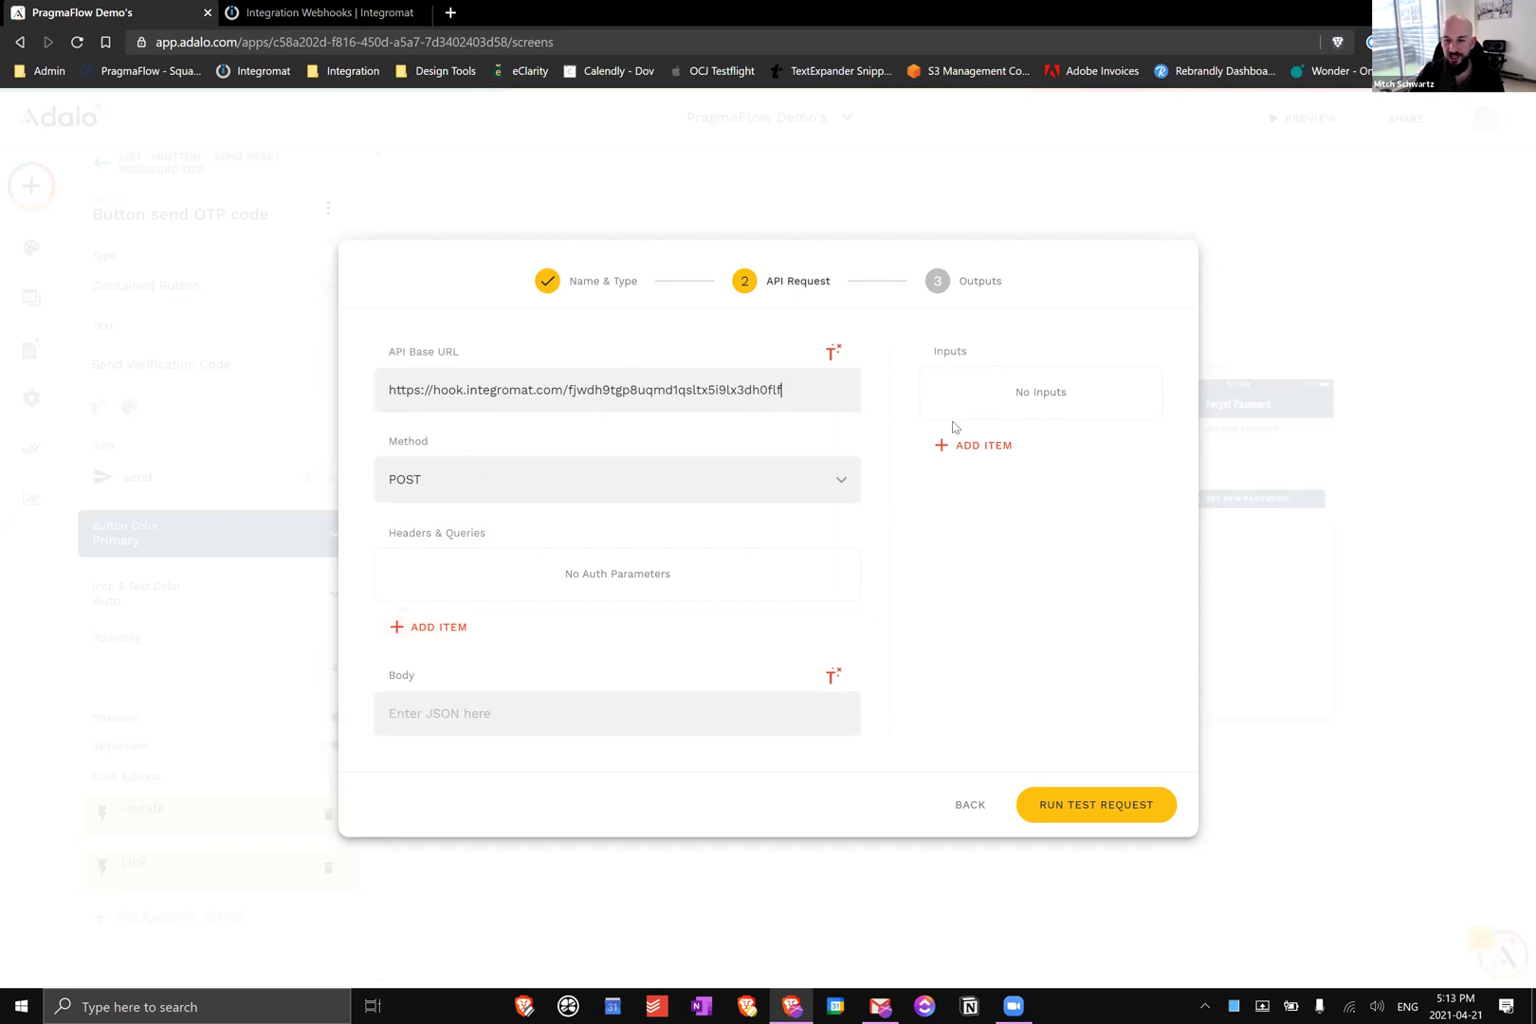
left_click(970, 457)
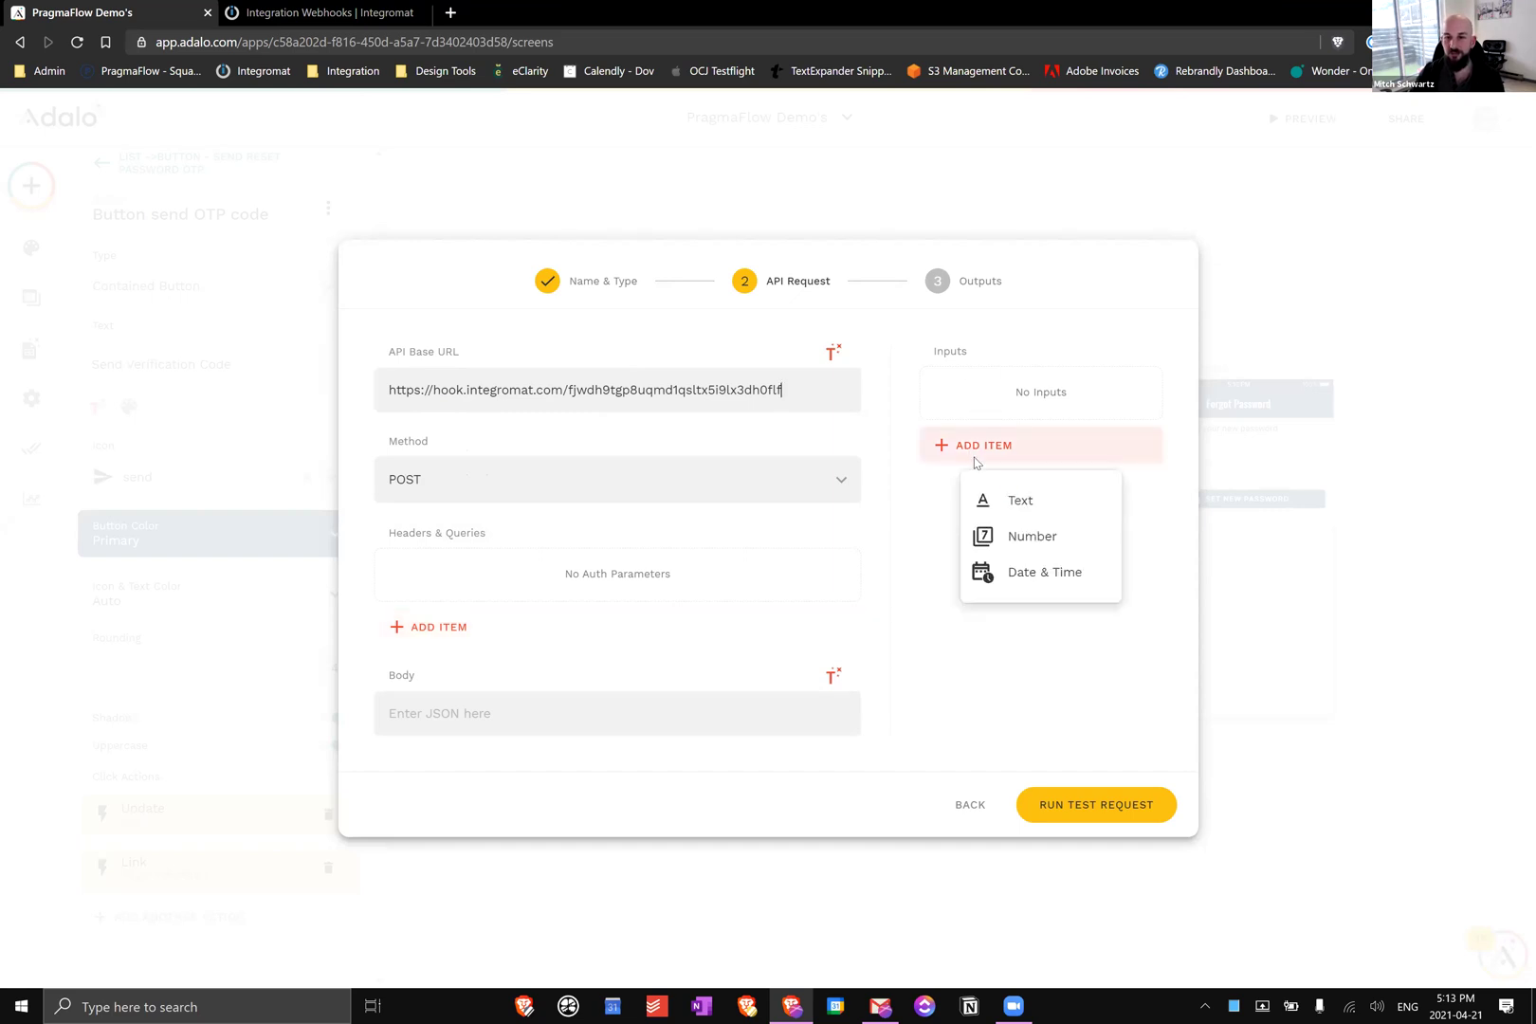
left_click(1030, 501)
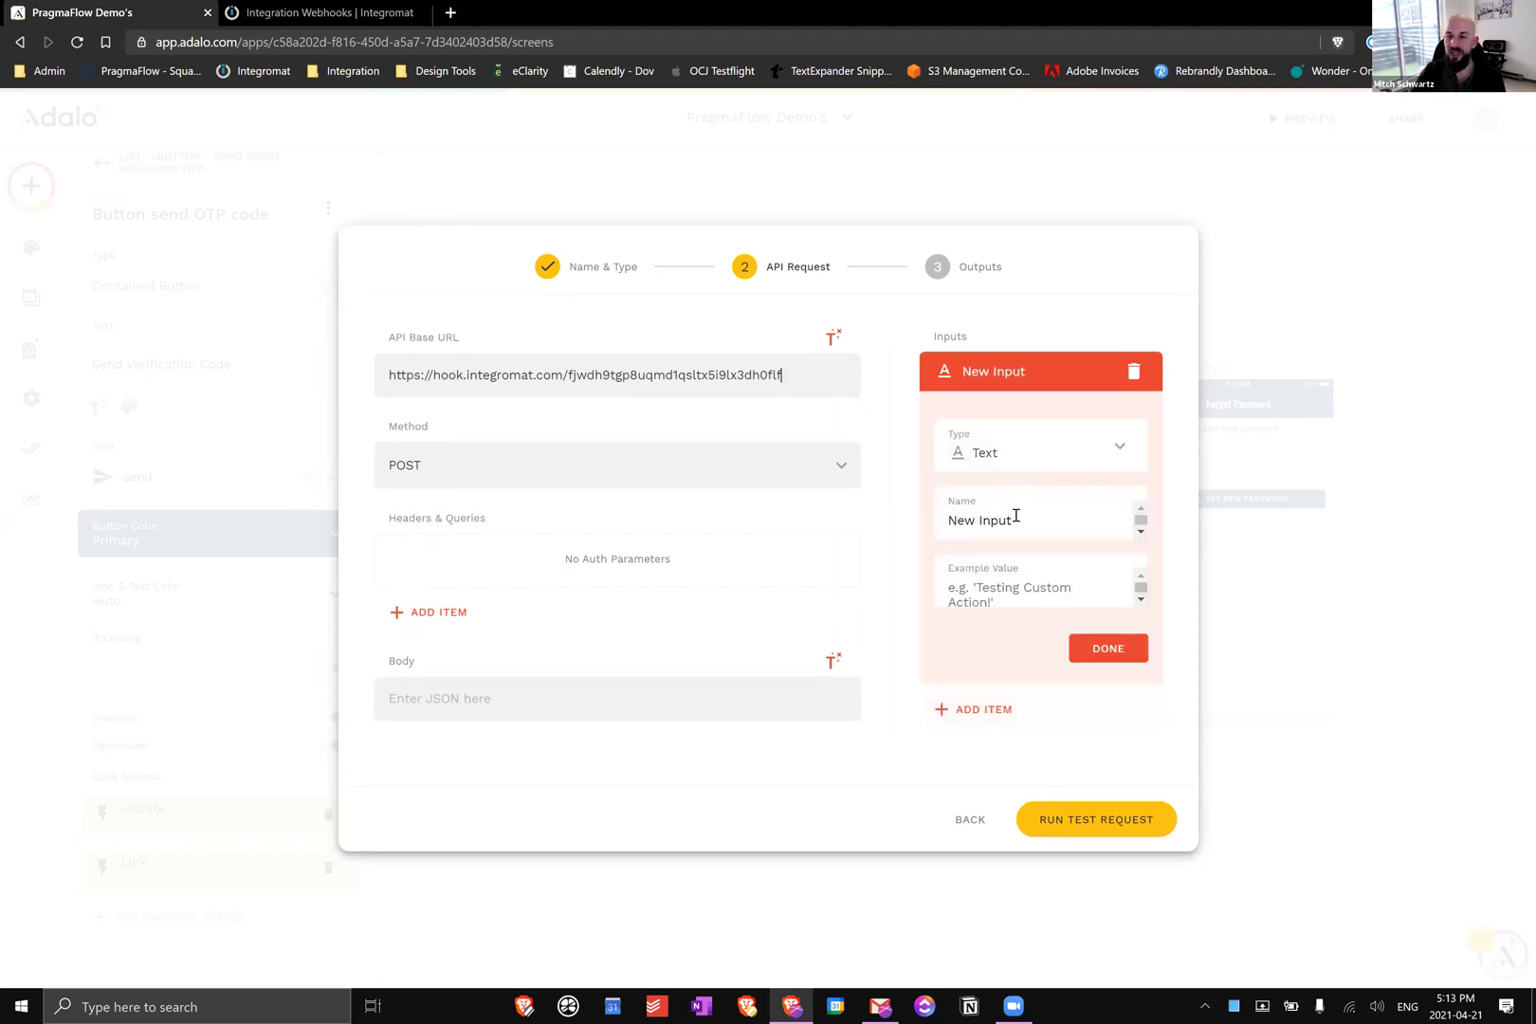
key("ctrl+a")
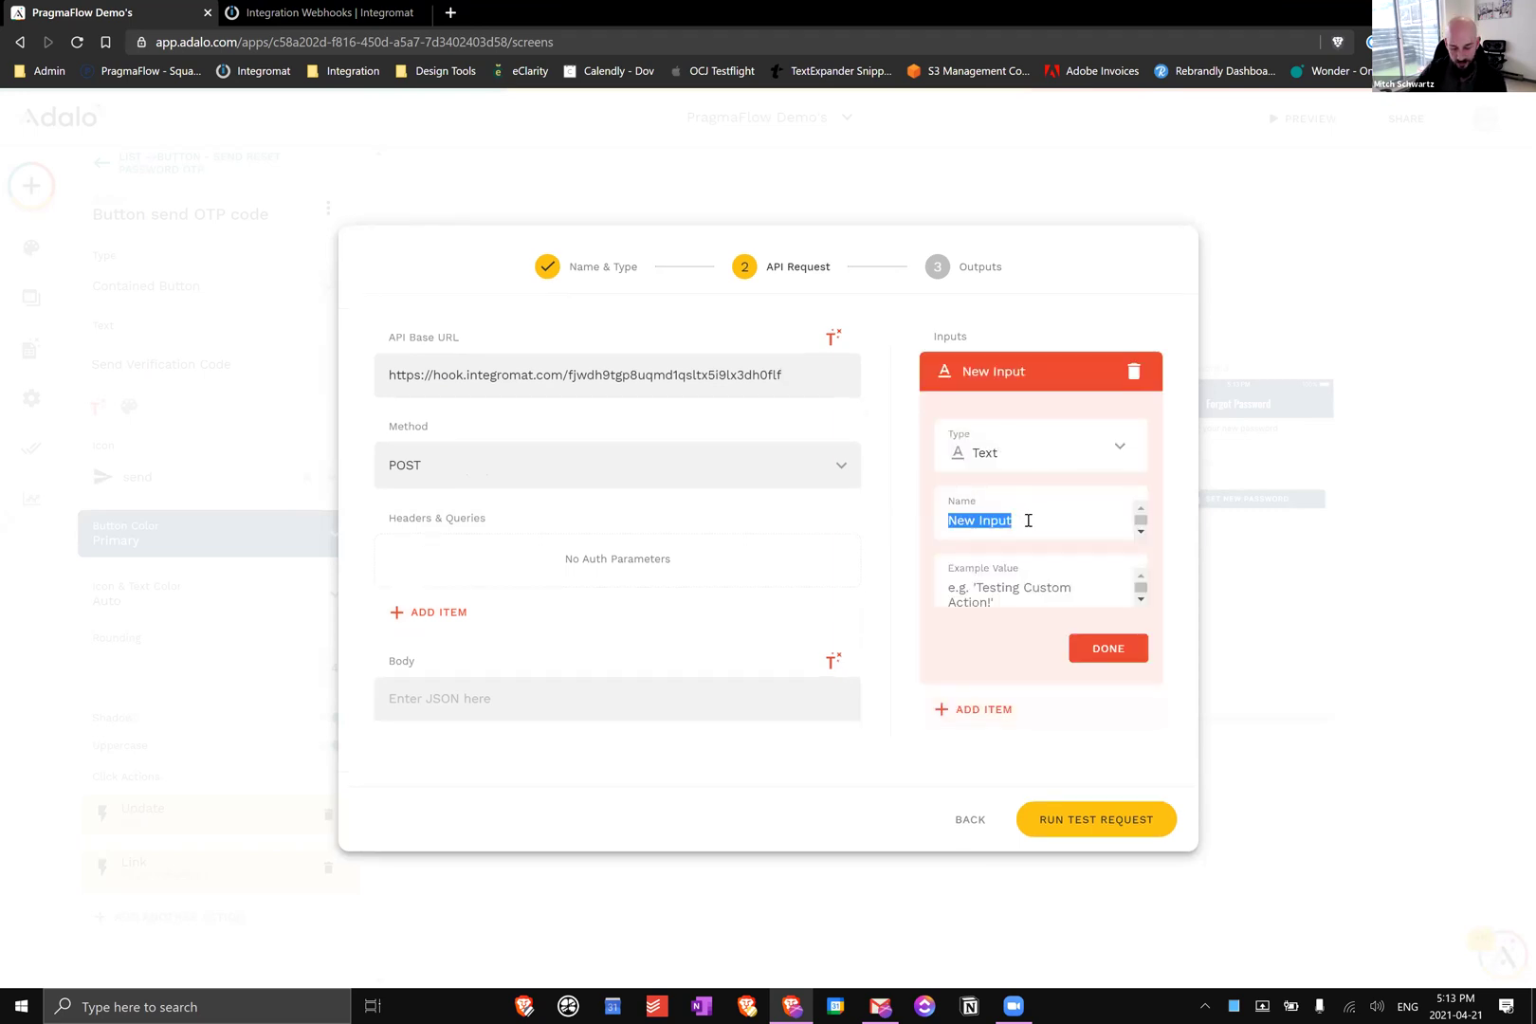
type("emai")
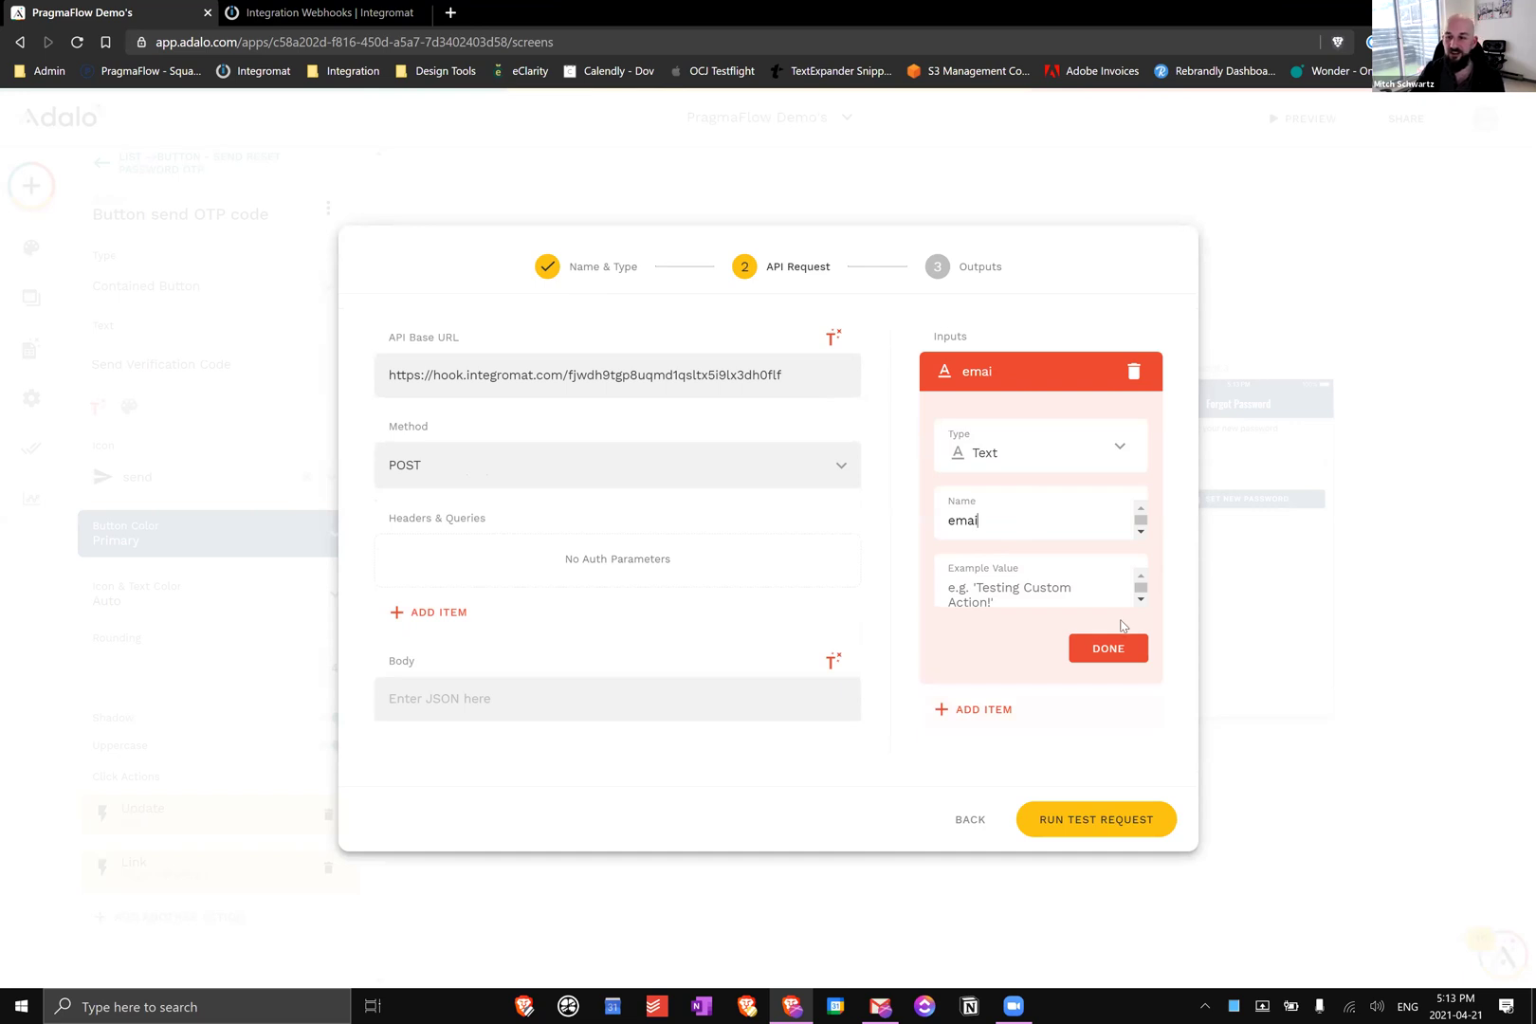
type("l")
left_click(1045, 593)
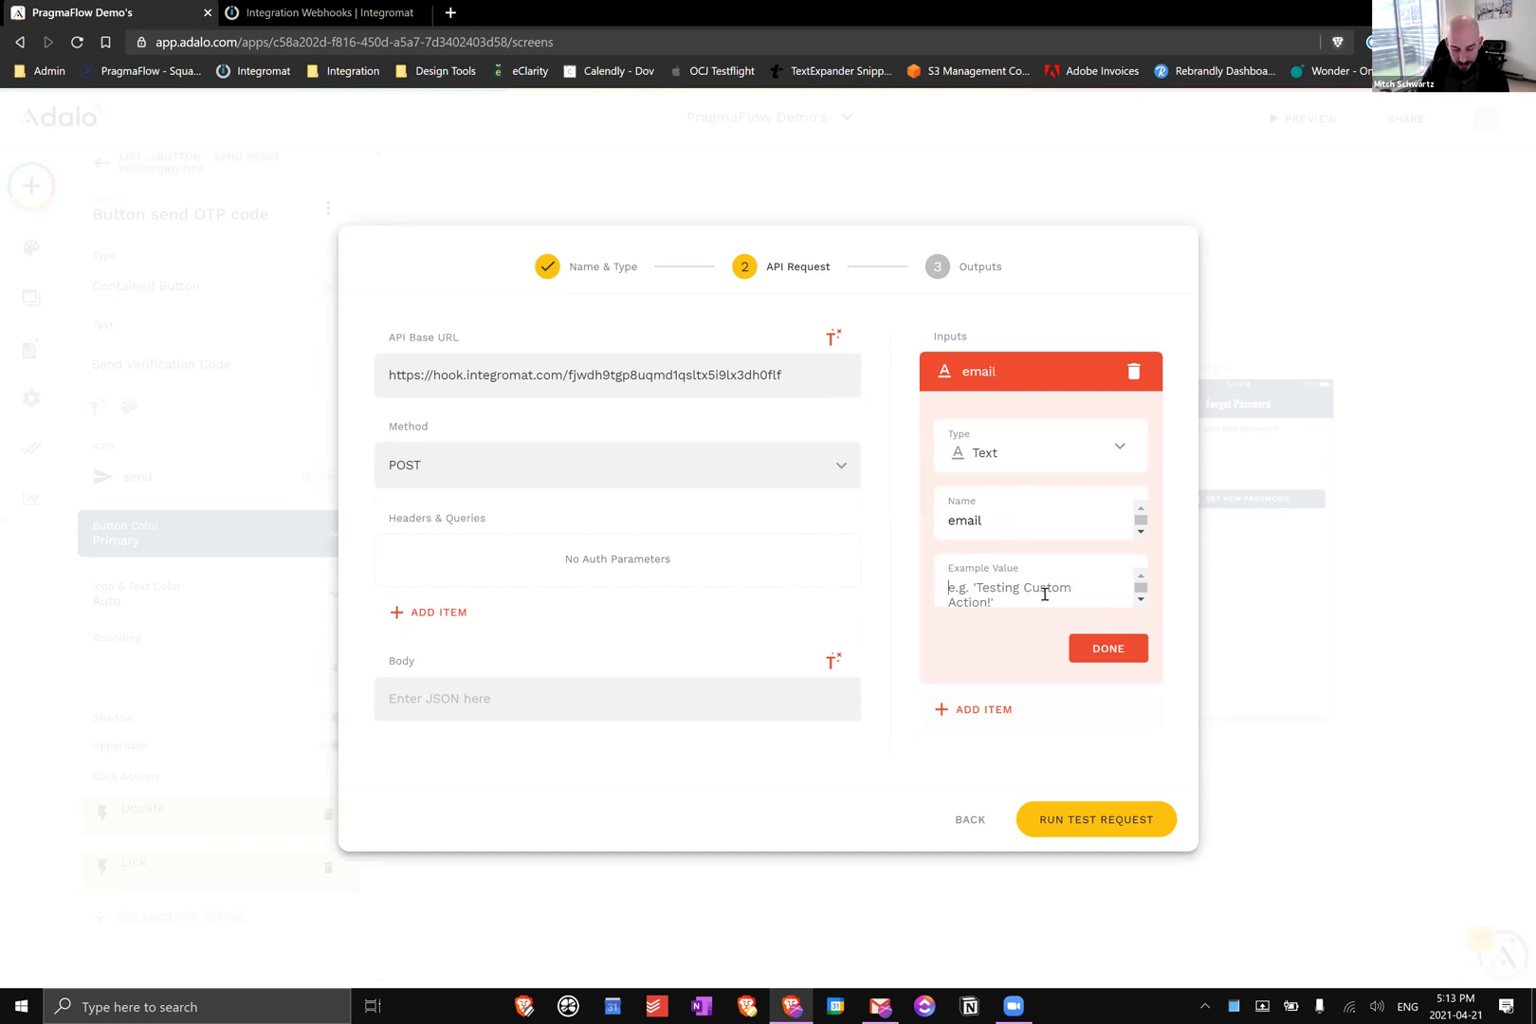
type("email@email.com")
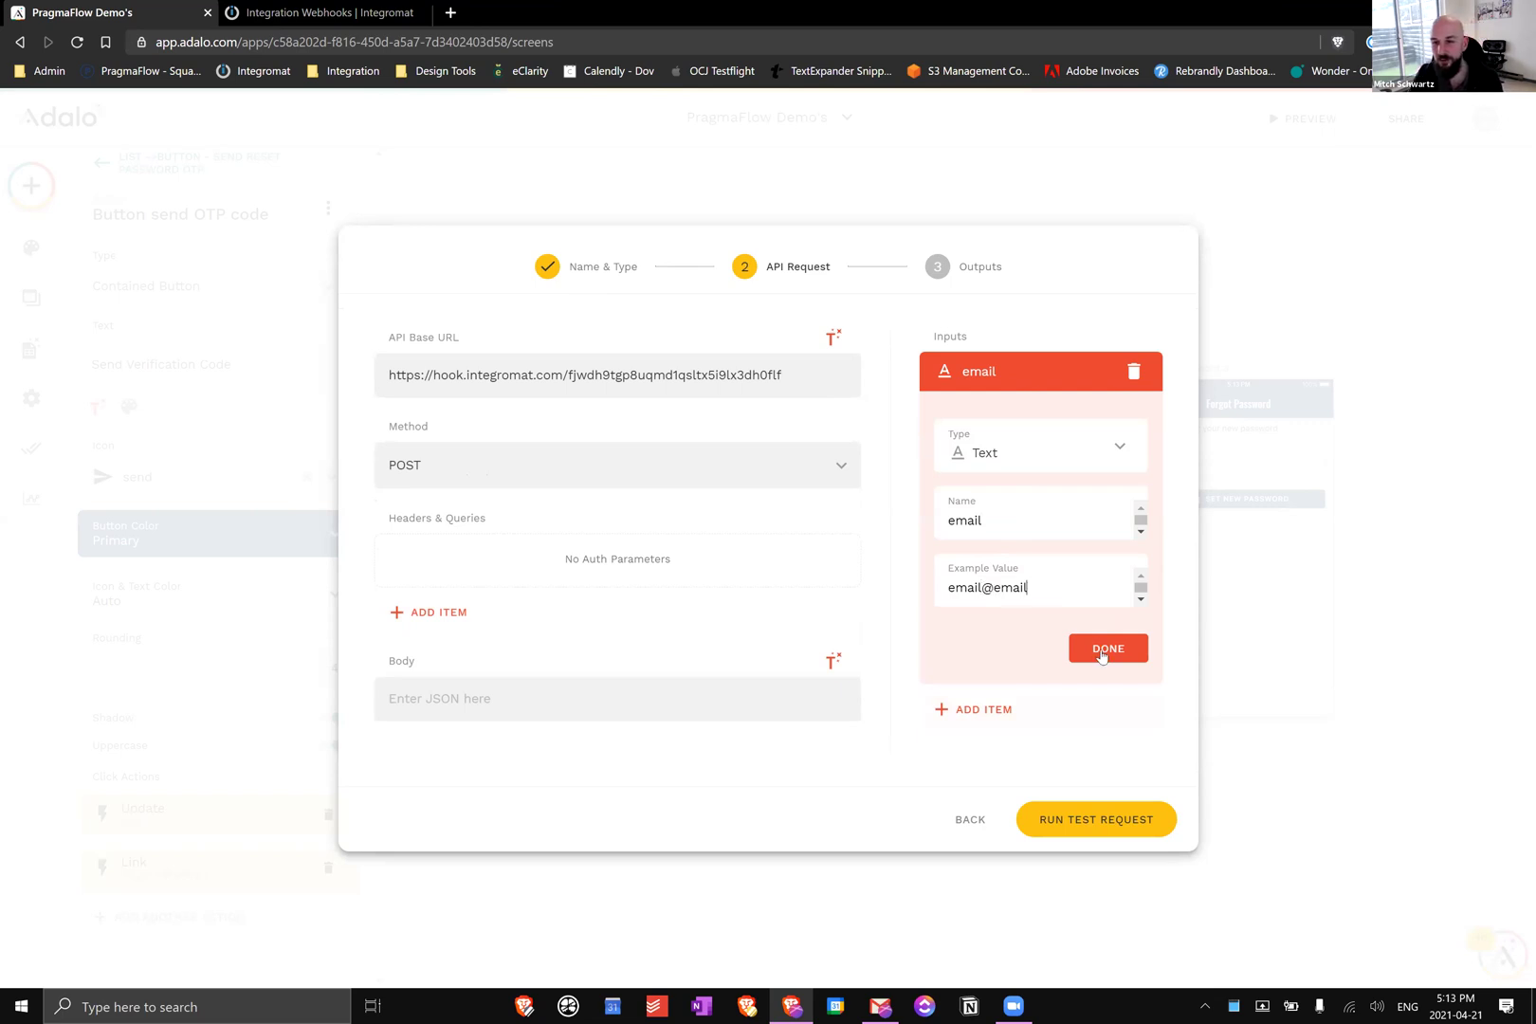
left_click(1108, 650)
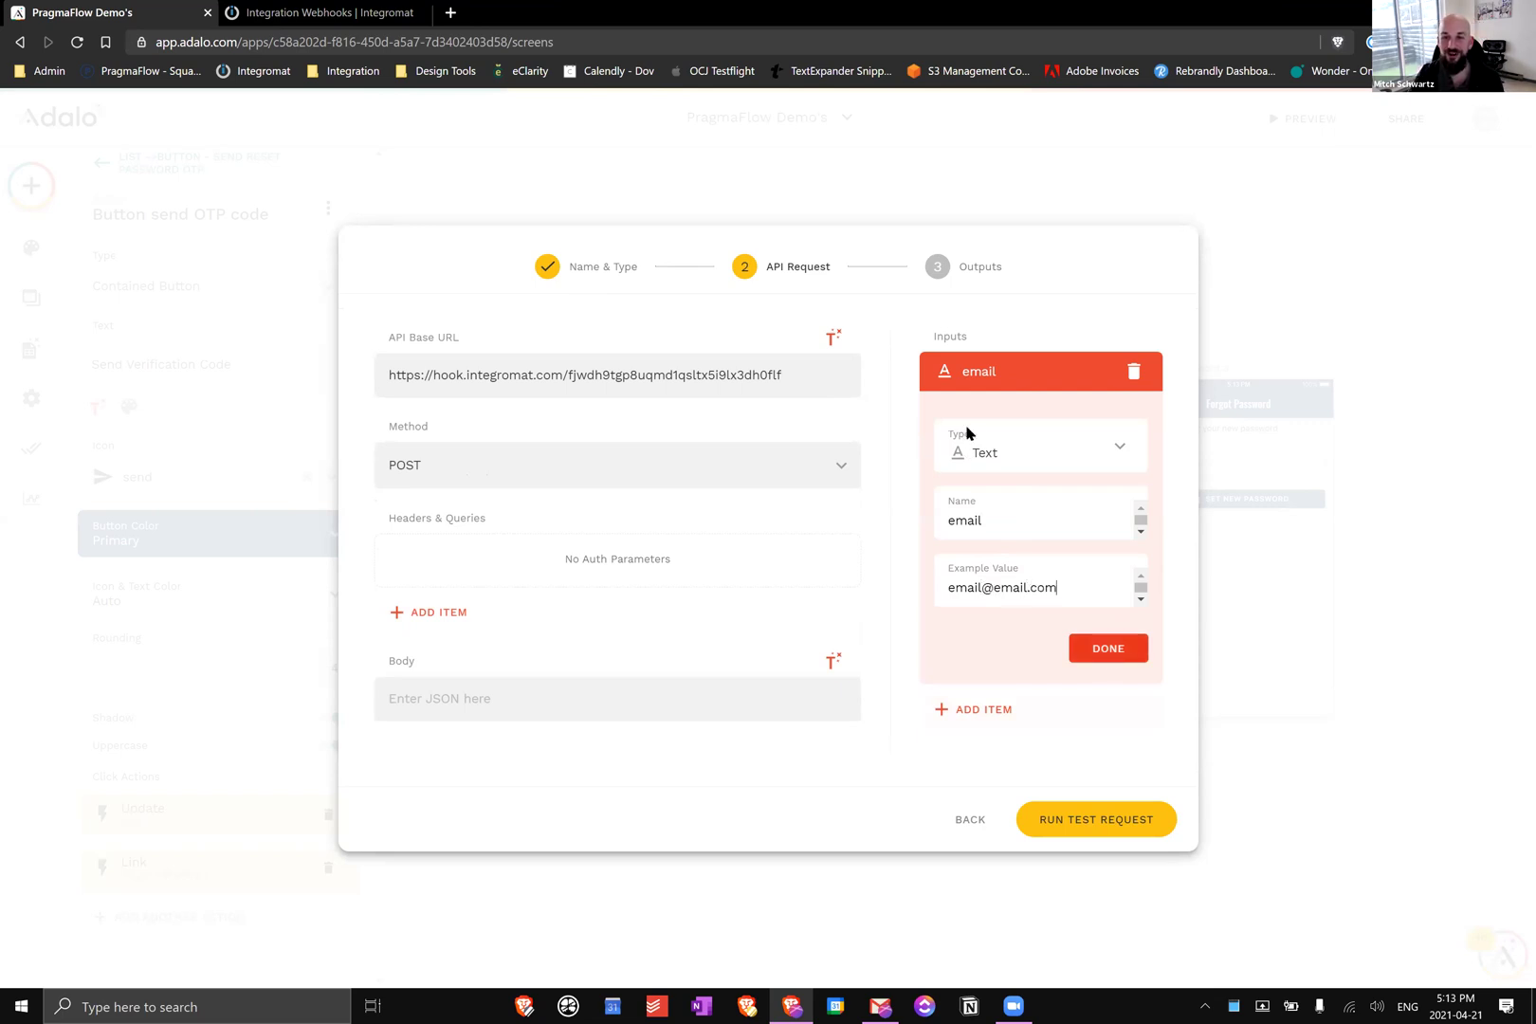
Add a number input named 'otp password' with example value 123456
left_click(984, 433)
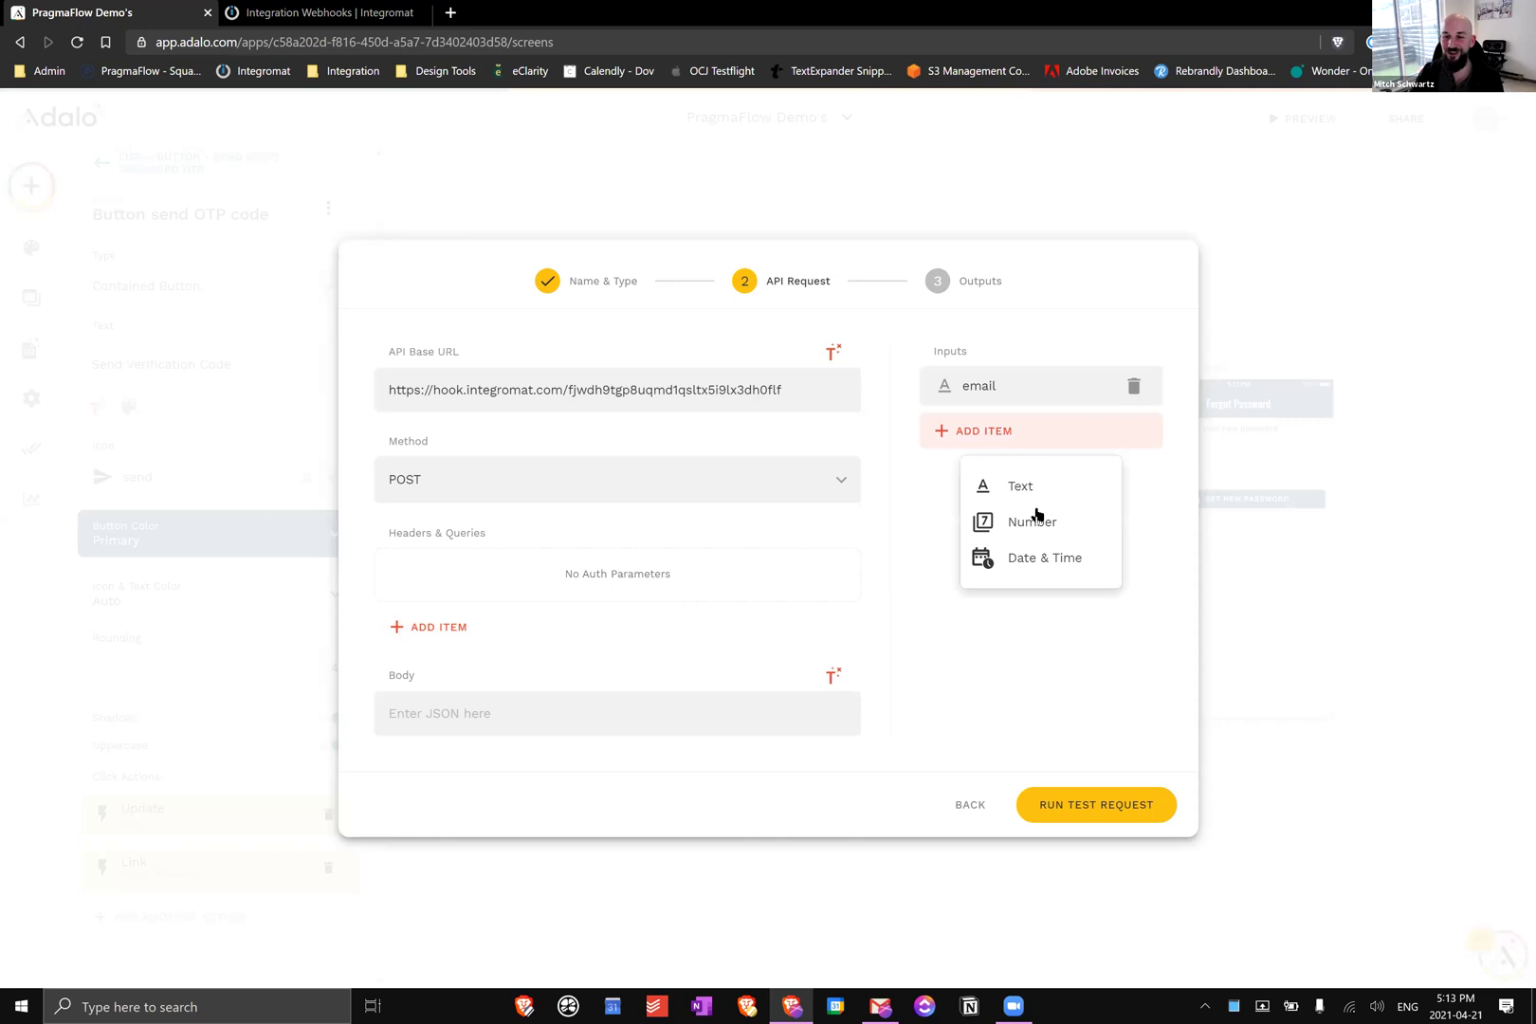
left_click(1036, 517)
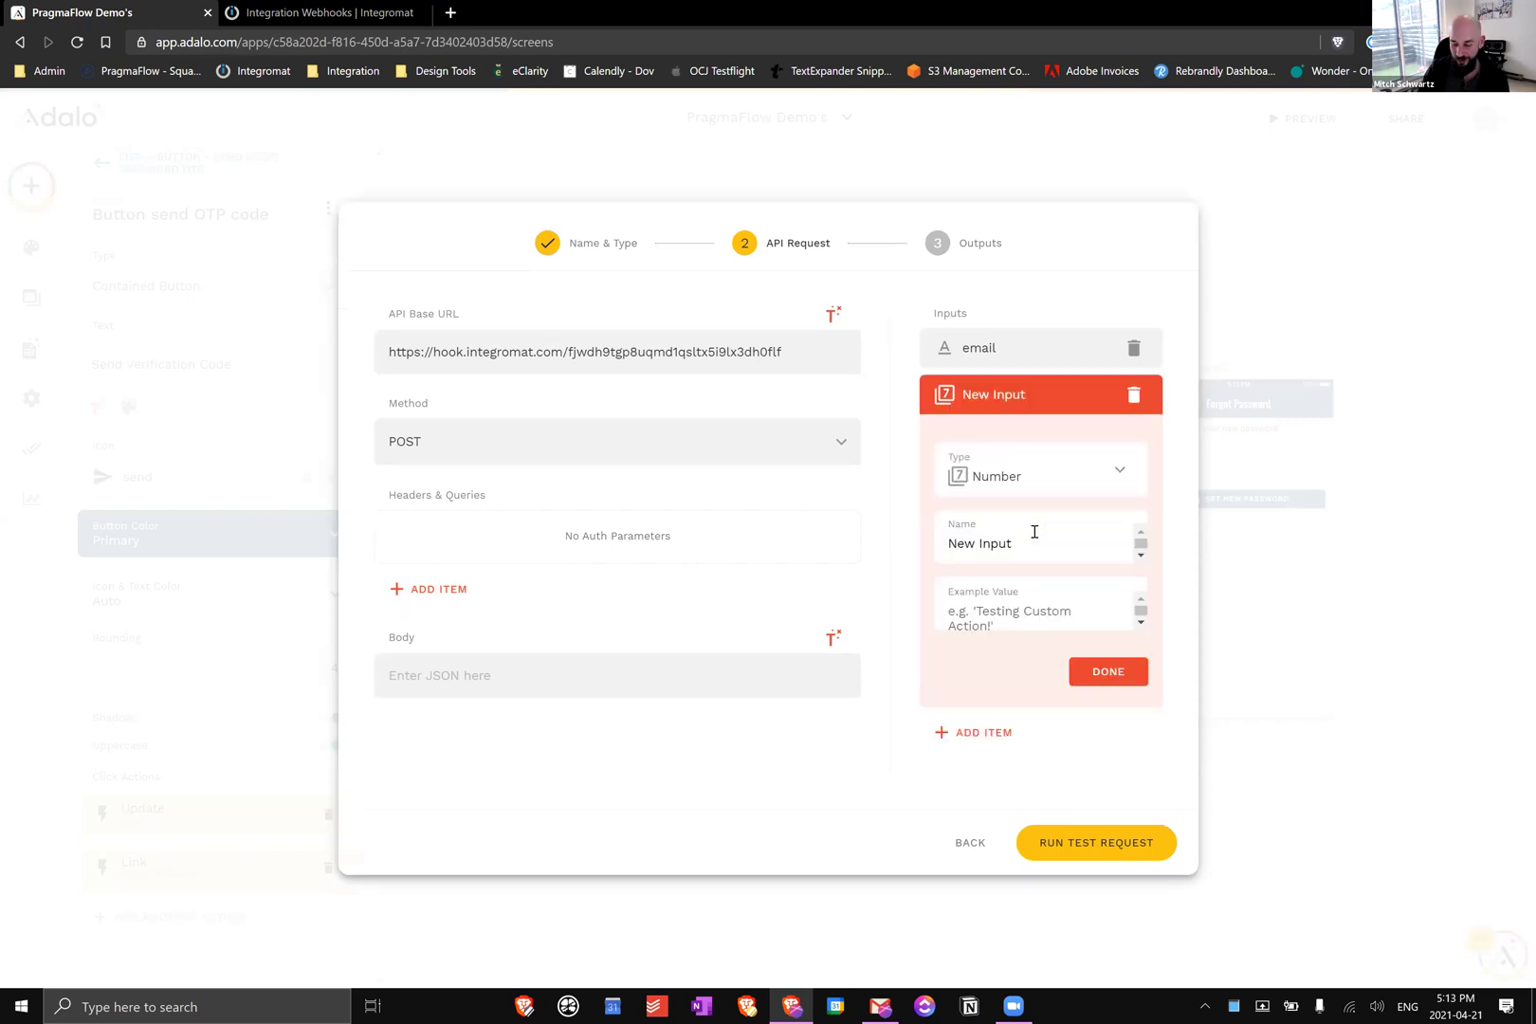
triple_click(1035, 532)
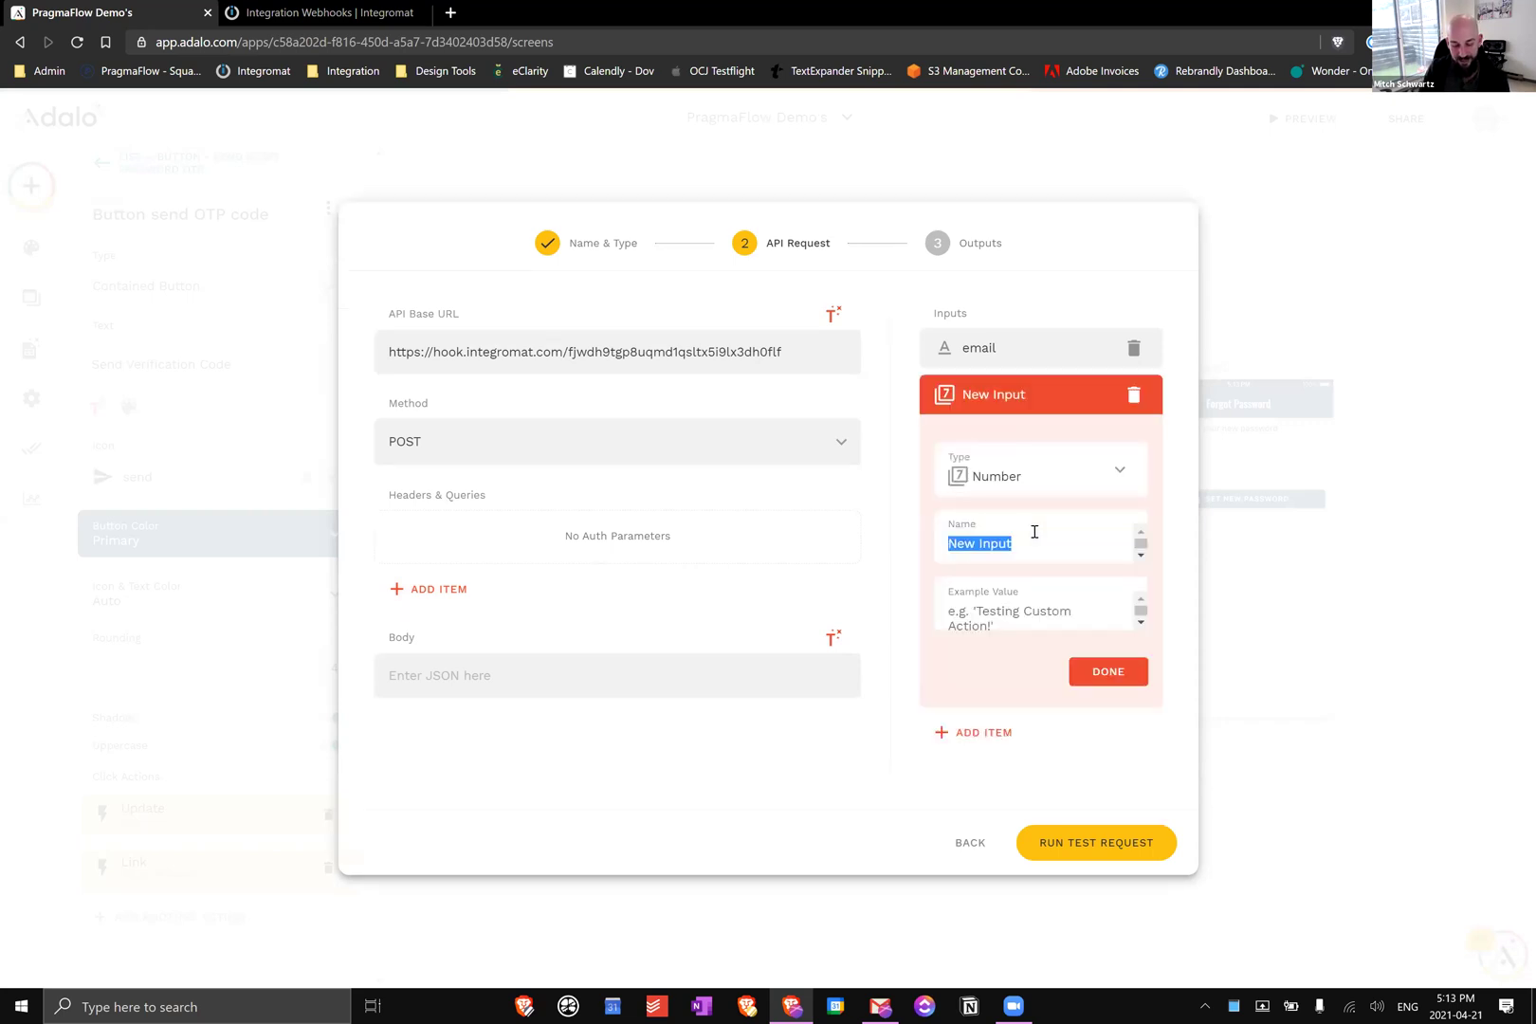
type("otp passwor")
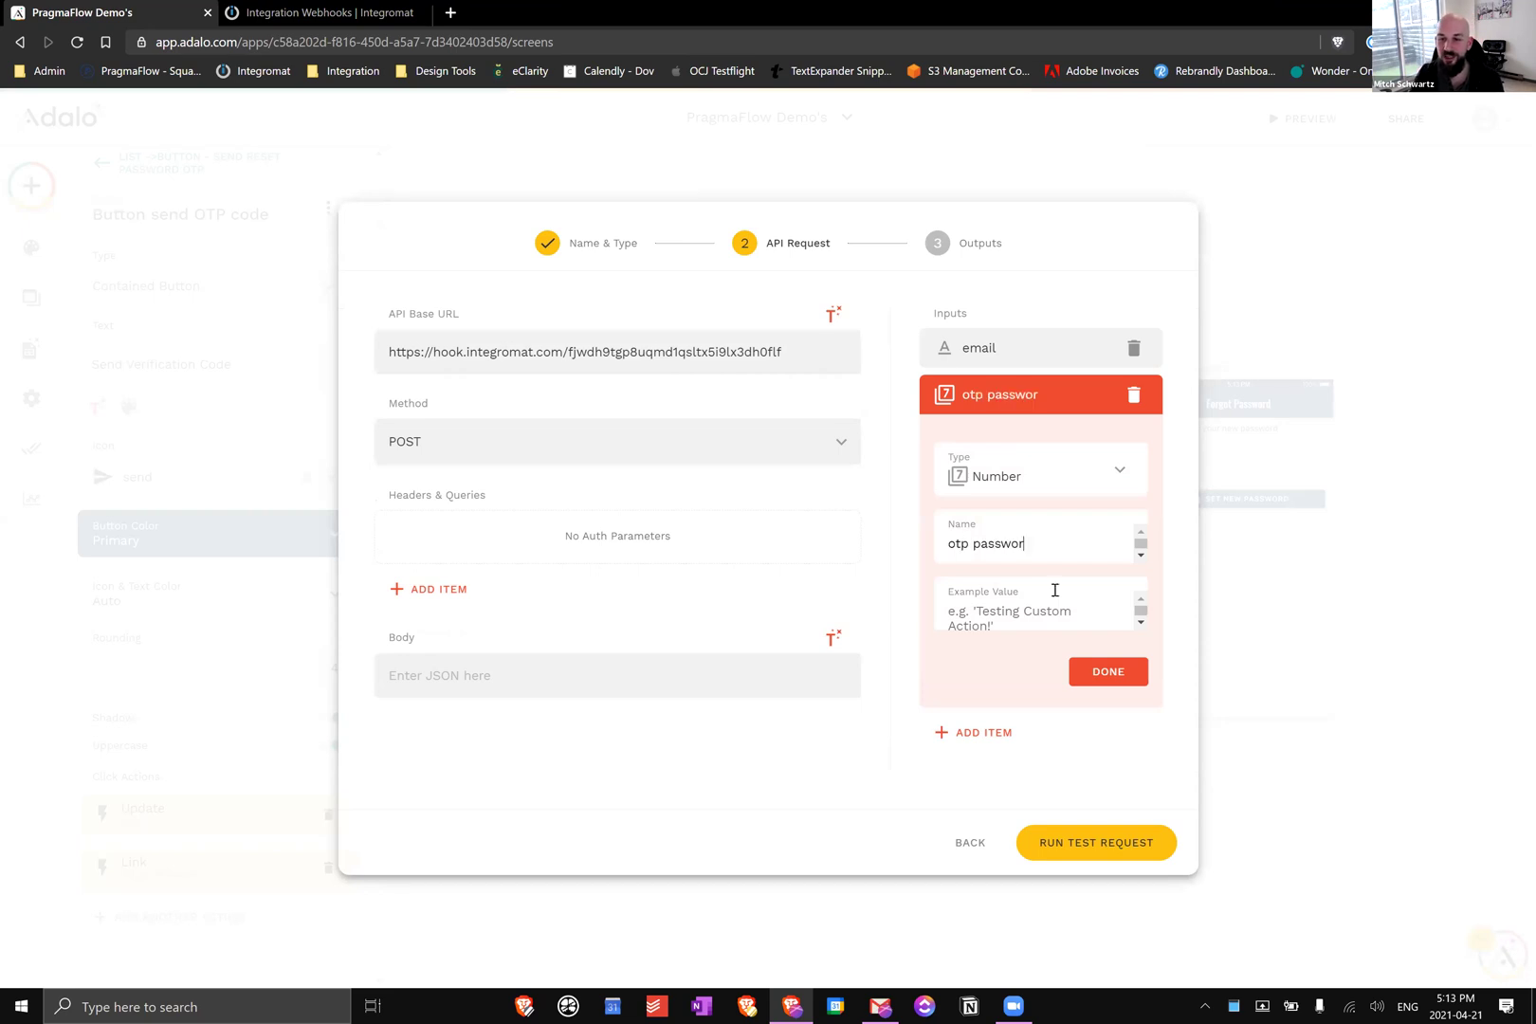
type("d")
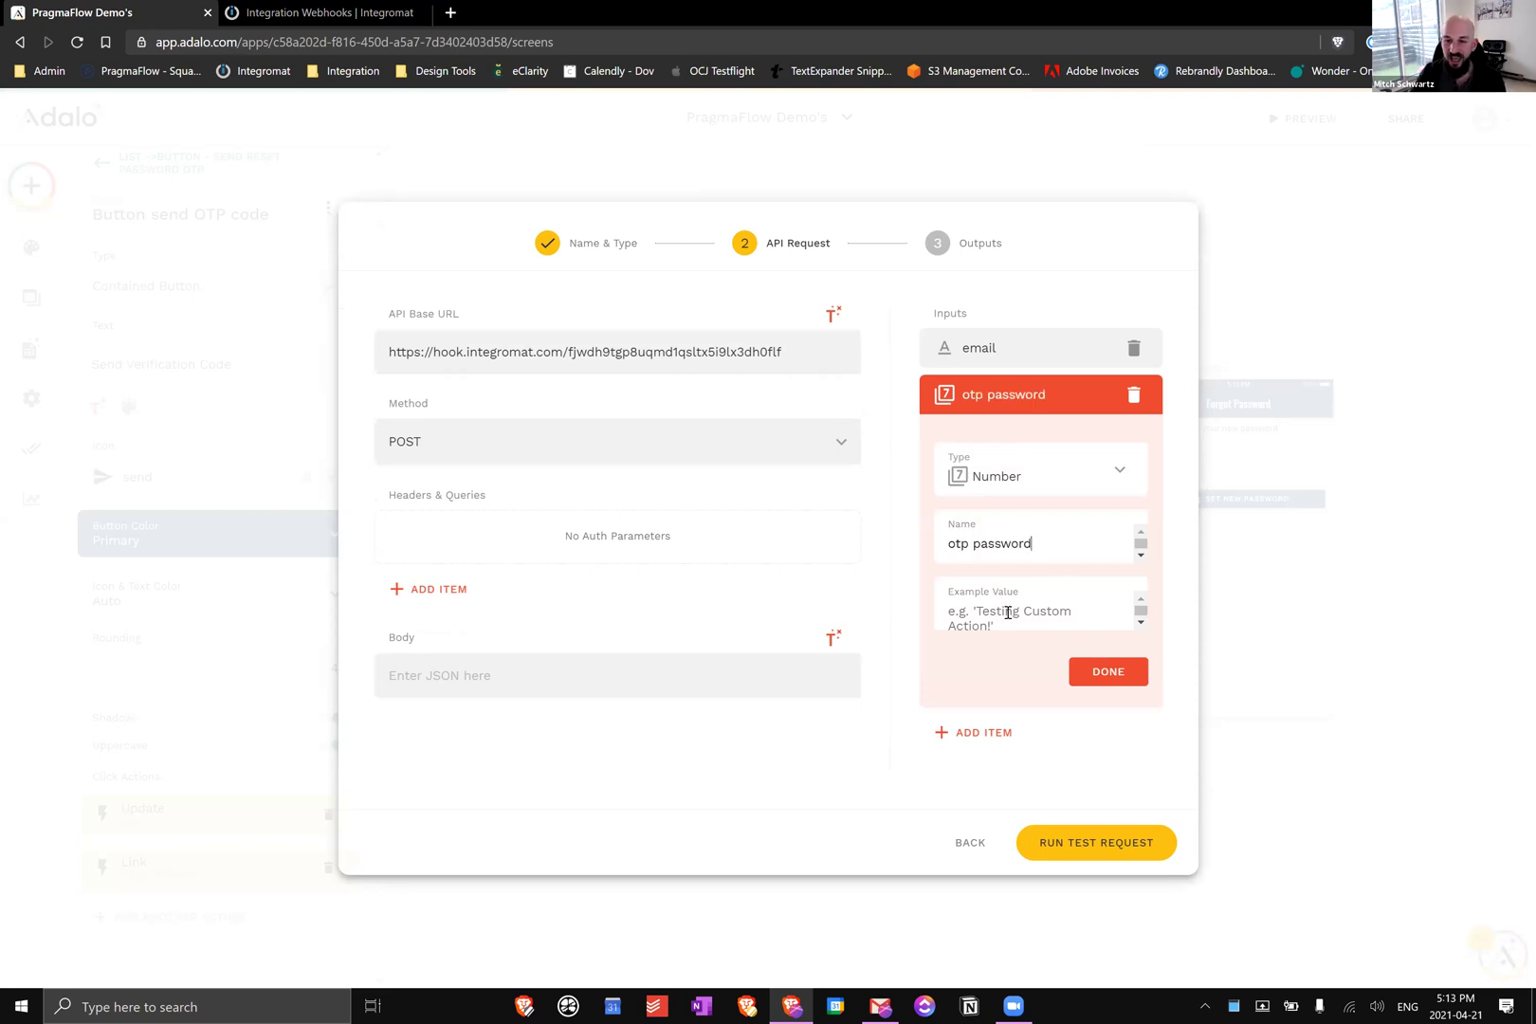
left_click(1010, 610)
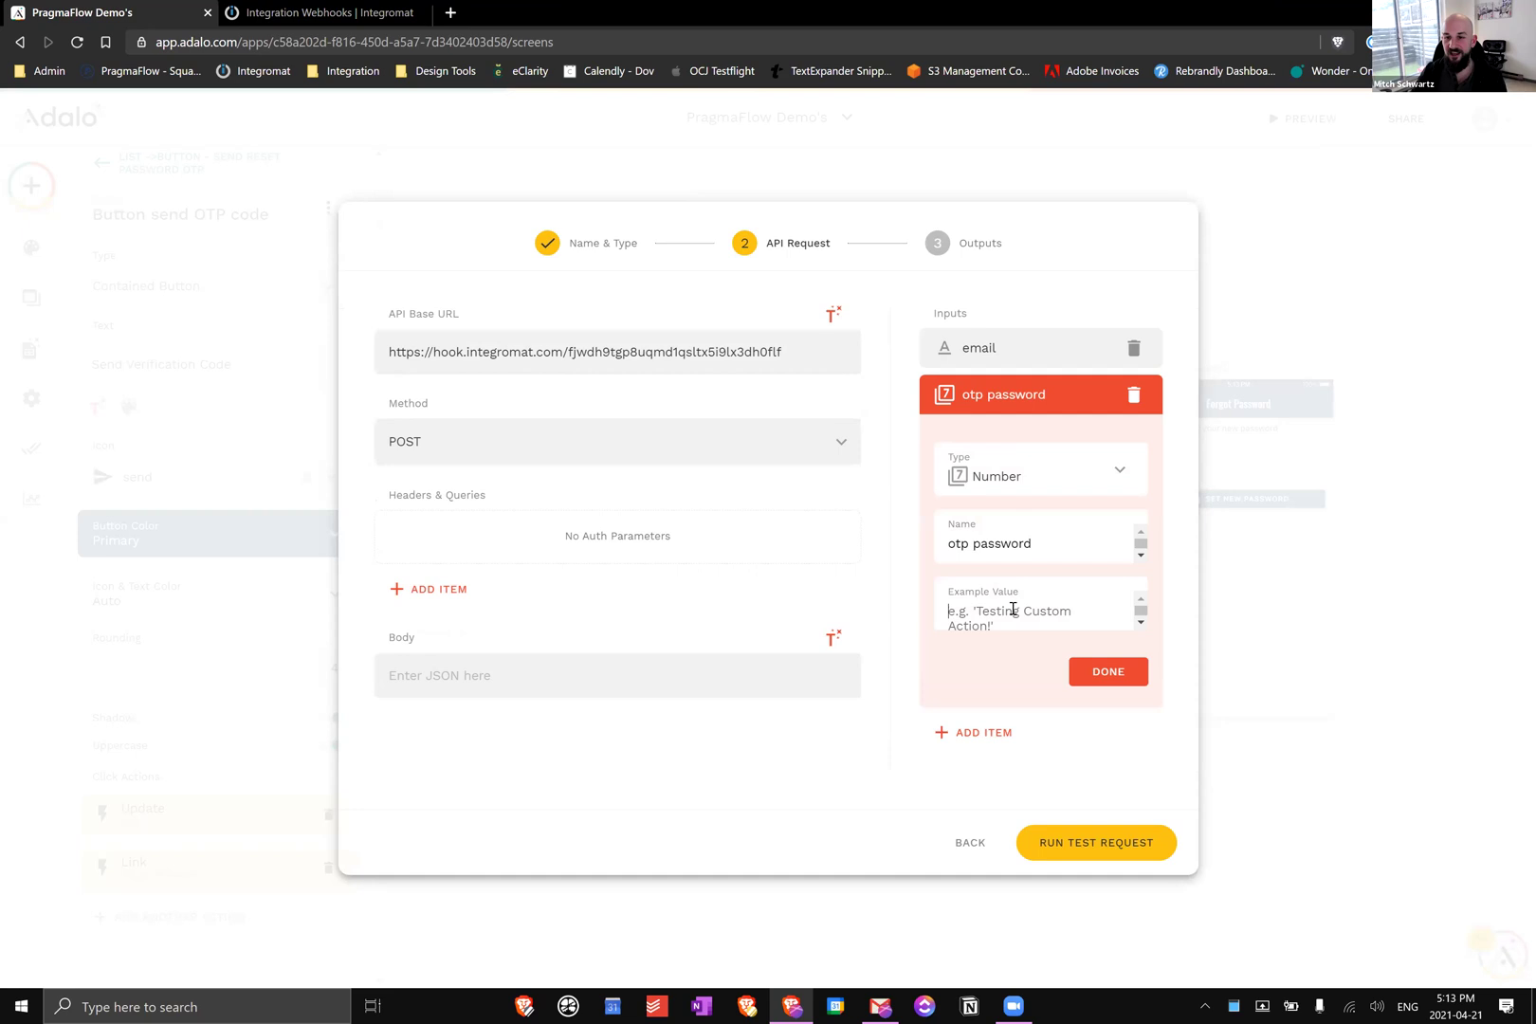
type("123456")
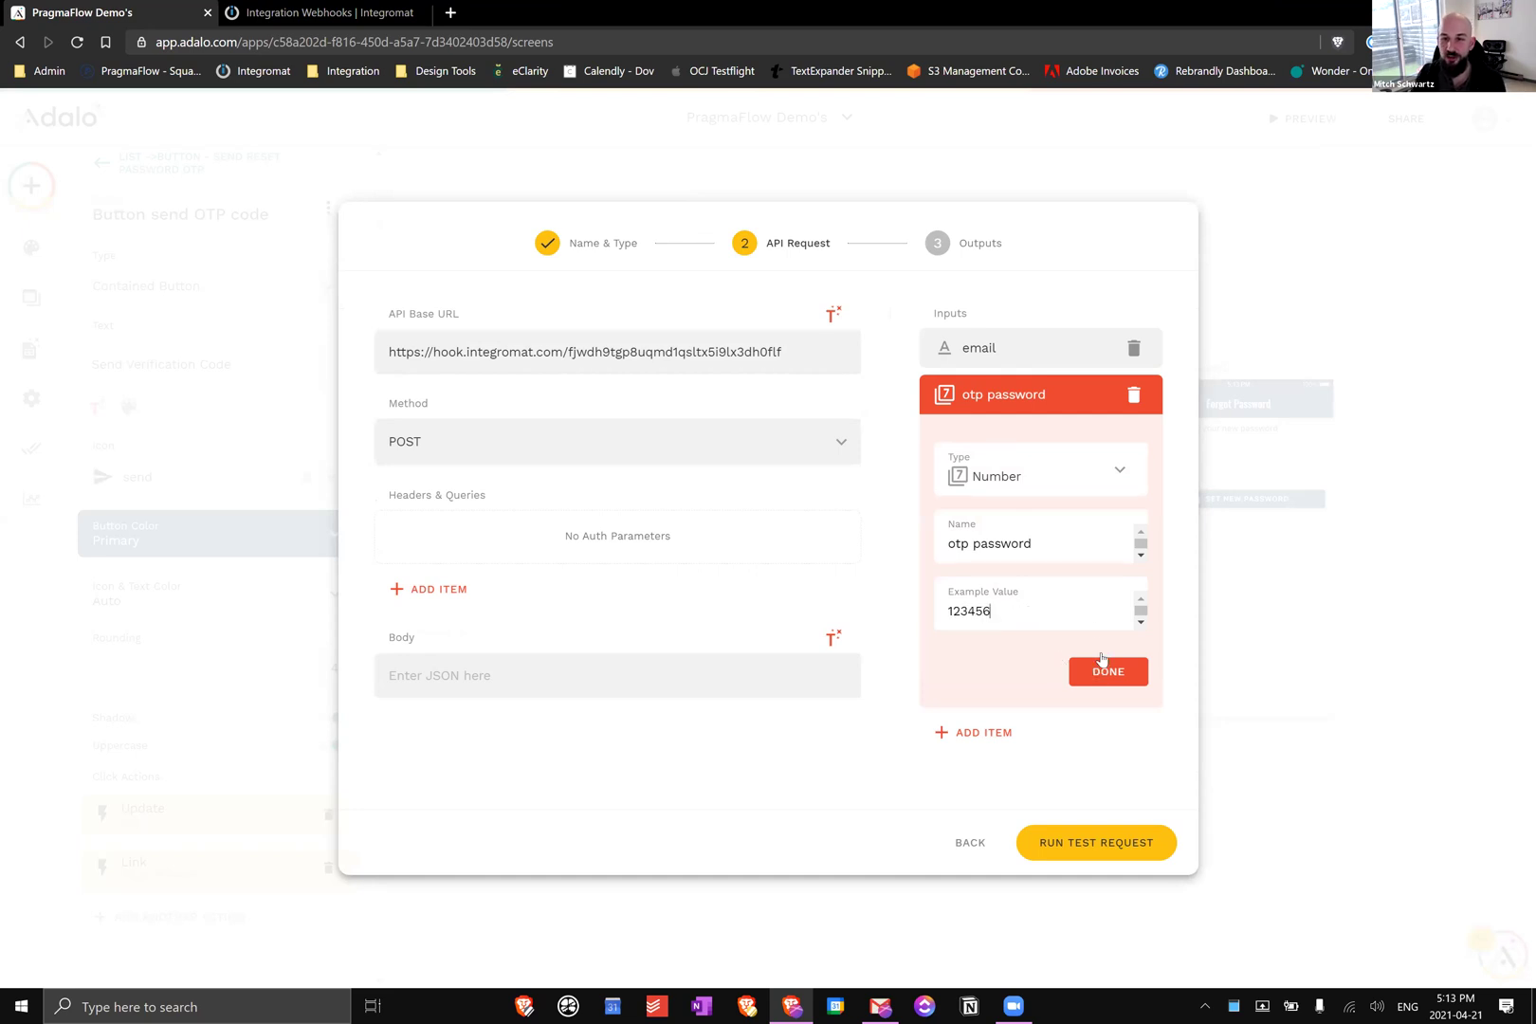
key("Return")
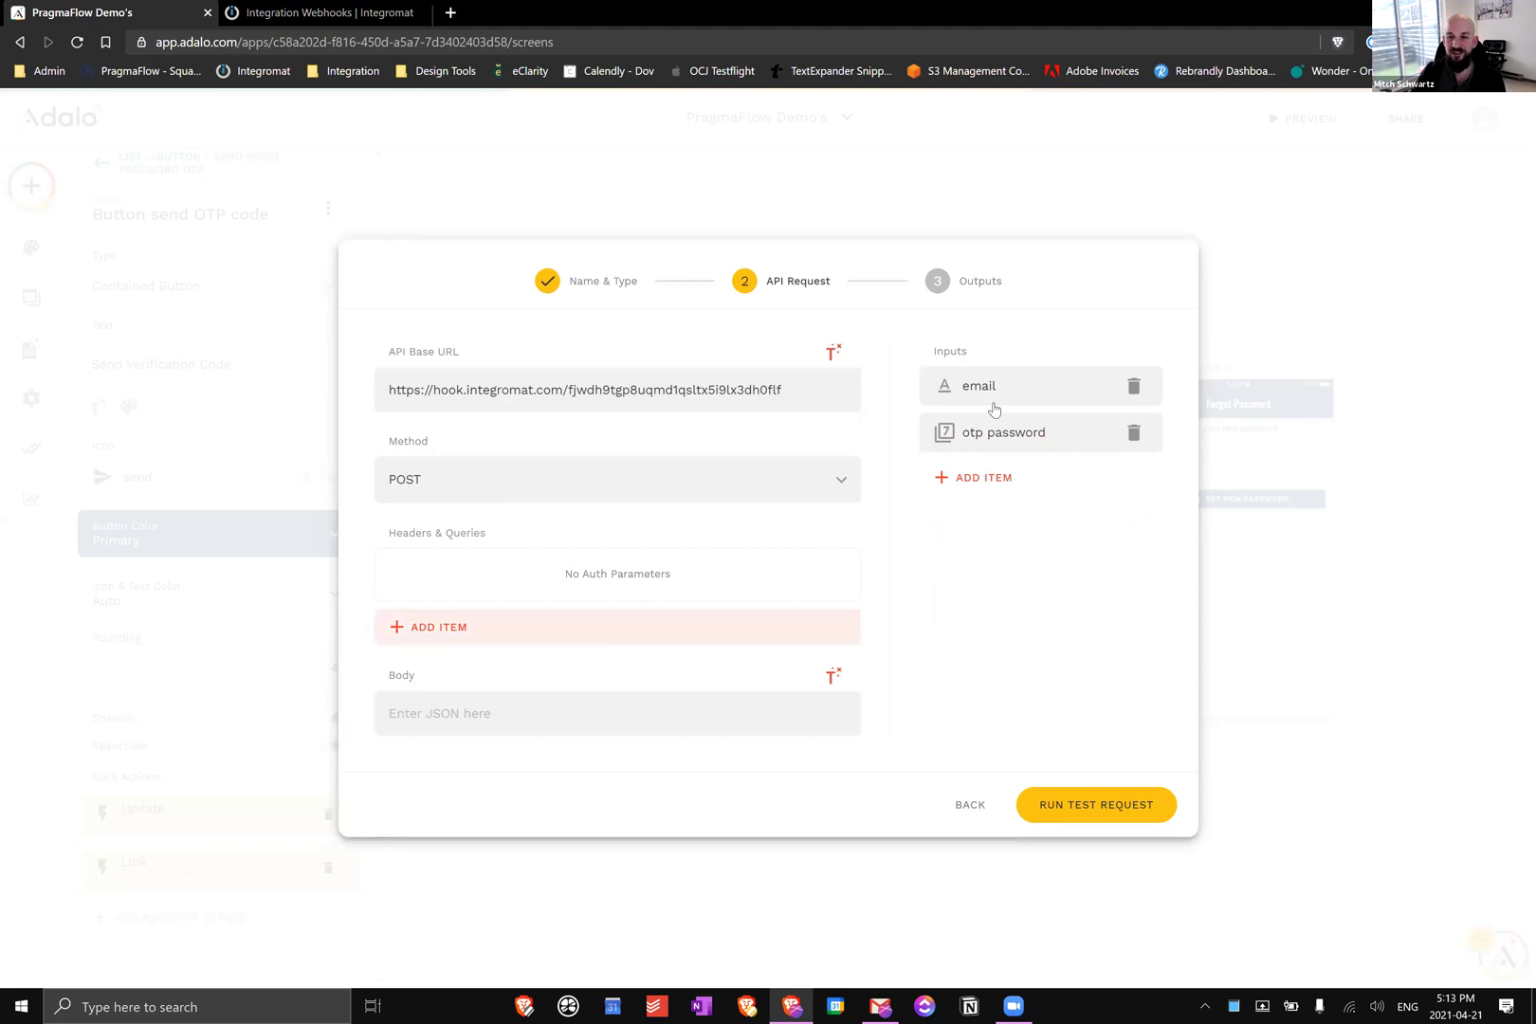
Add an 'email' query parameter whose value is the email input
left_click(427, 632)
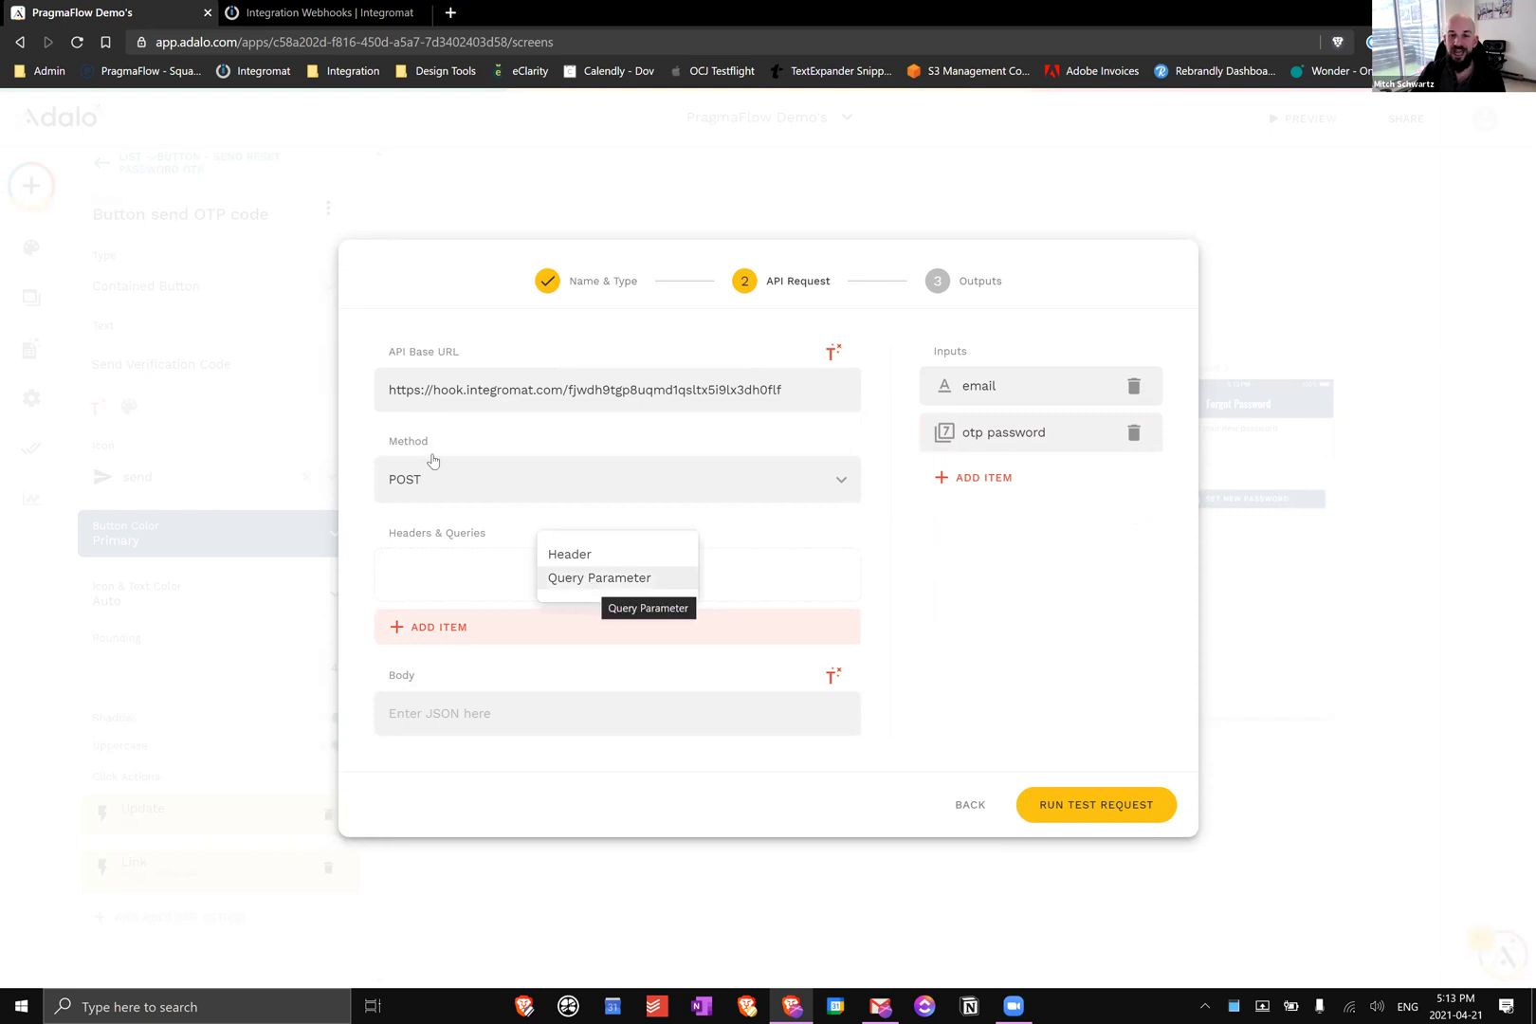
key("Return")
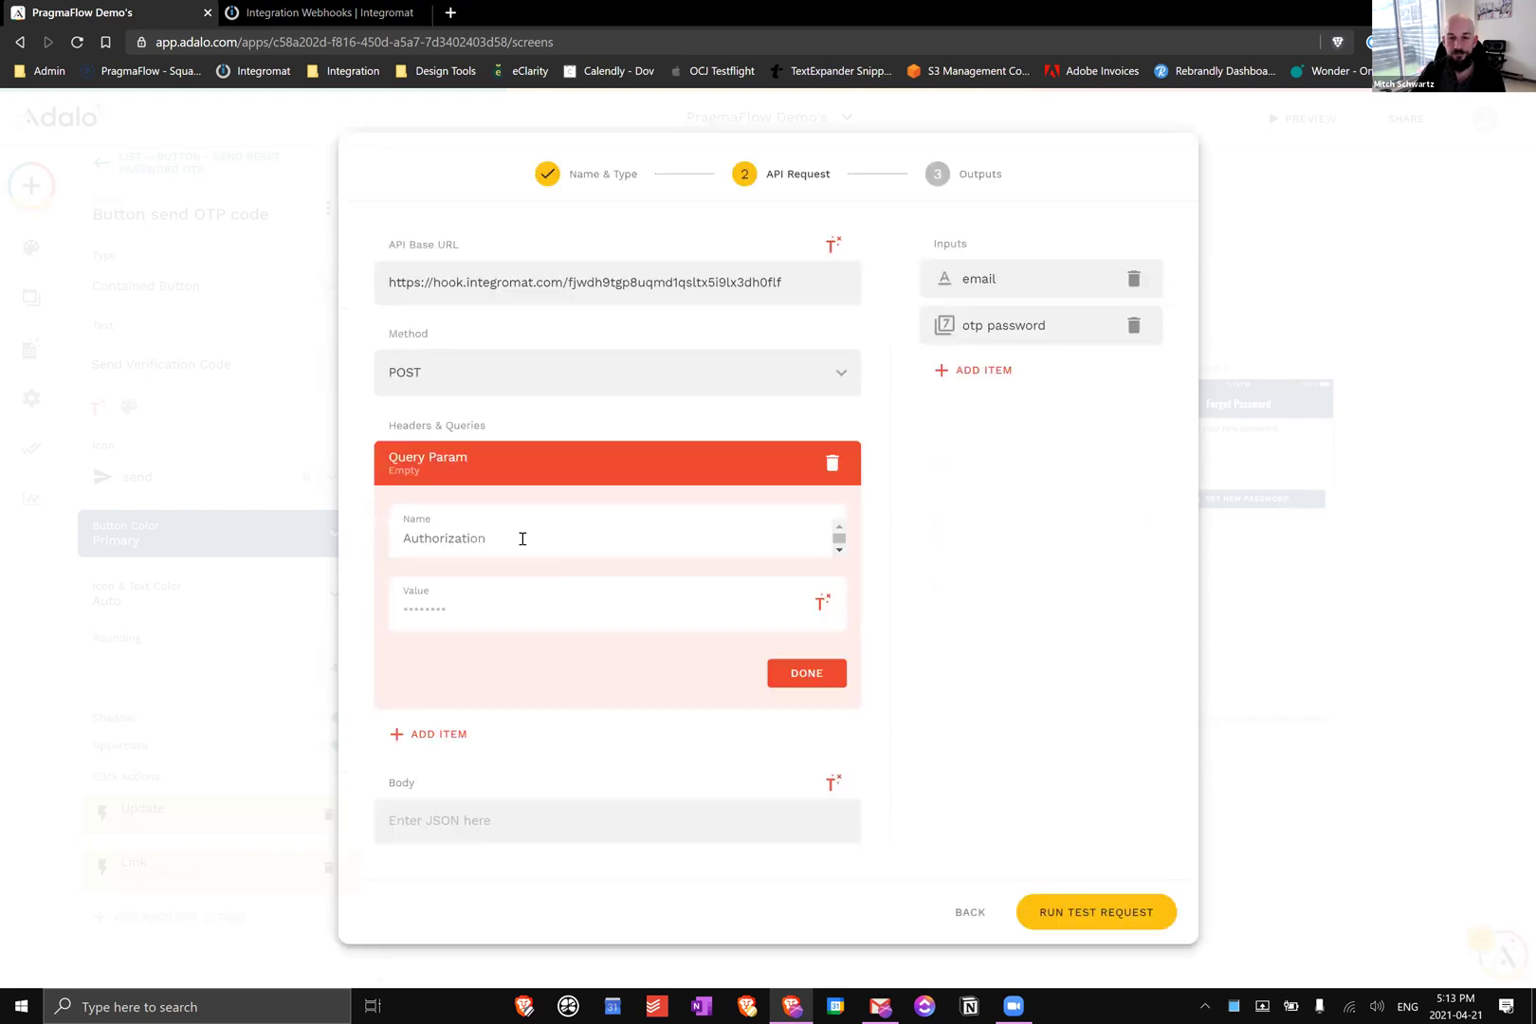
left_click(523, 538)
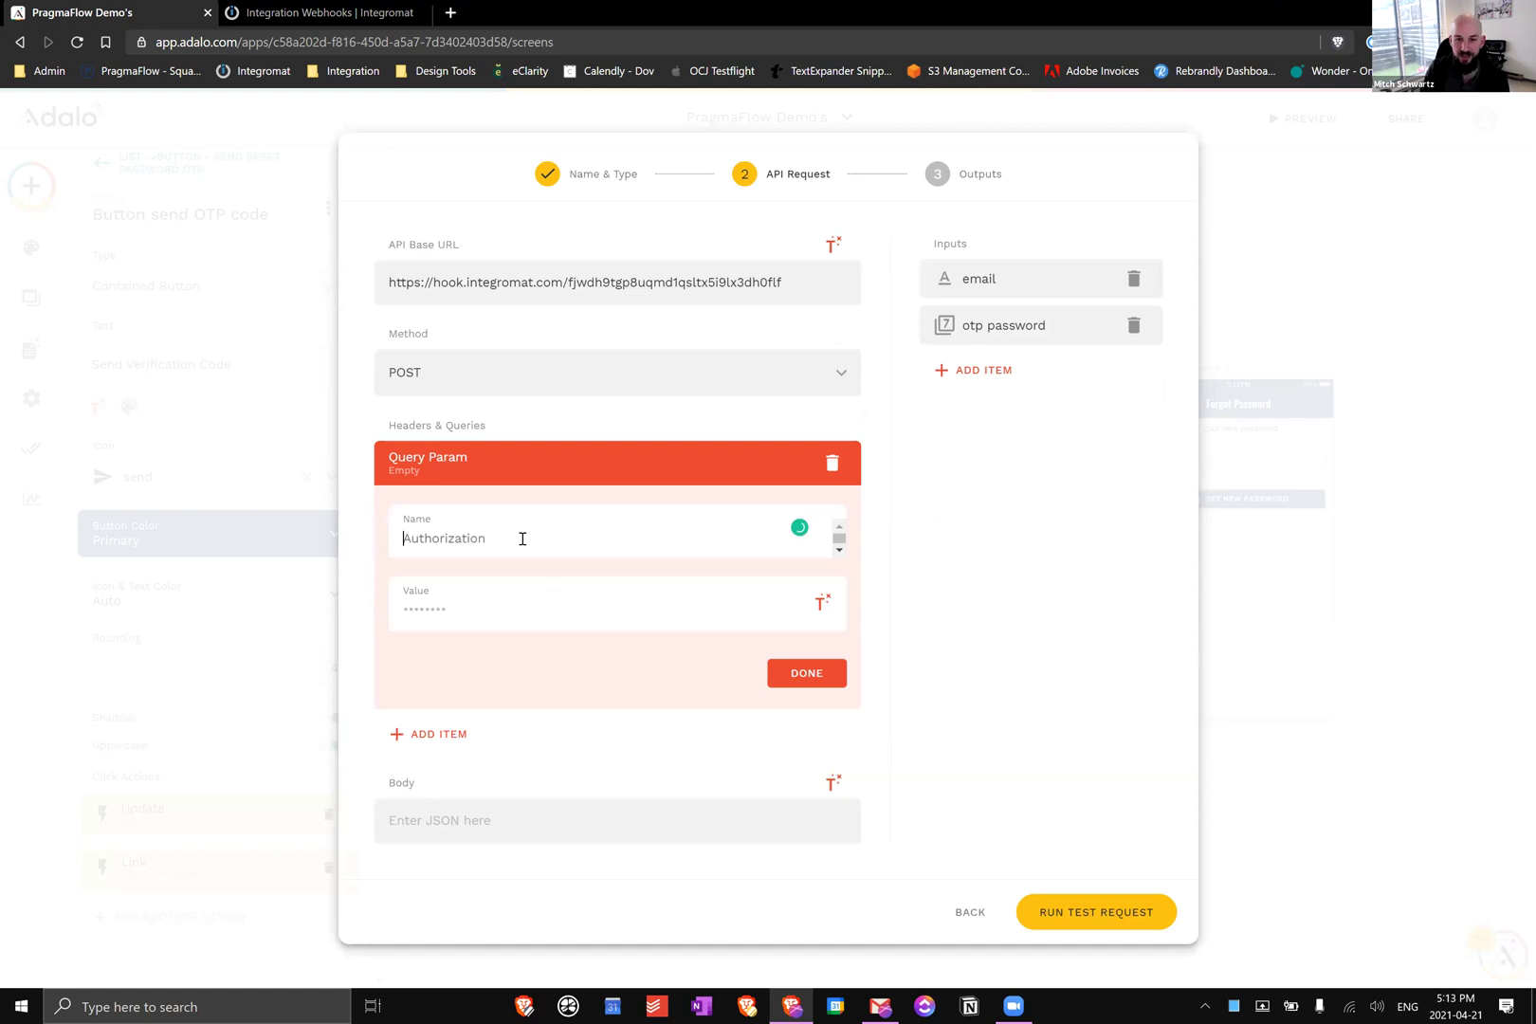
type("email")
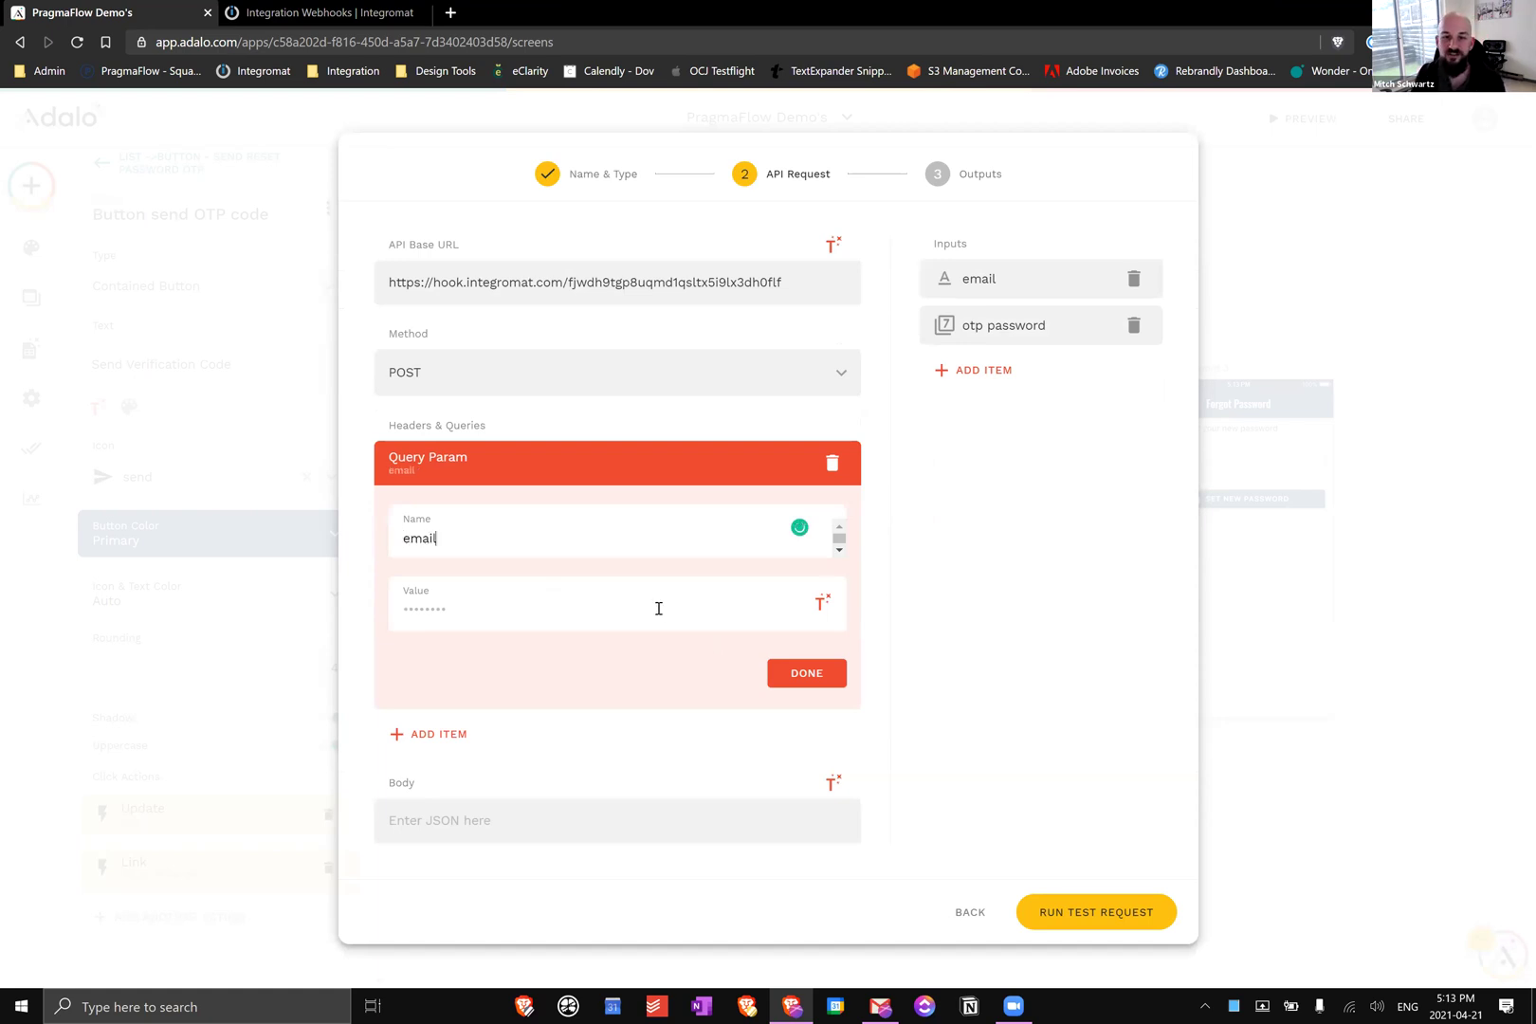
left_click(751, 609)
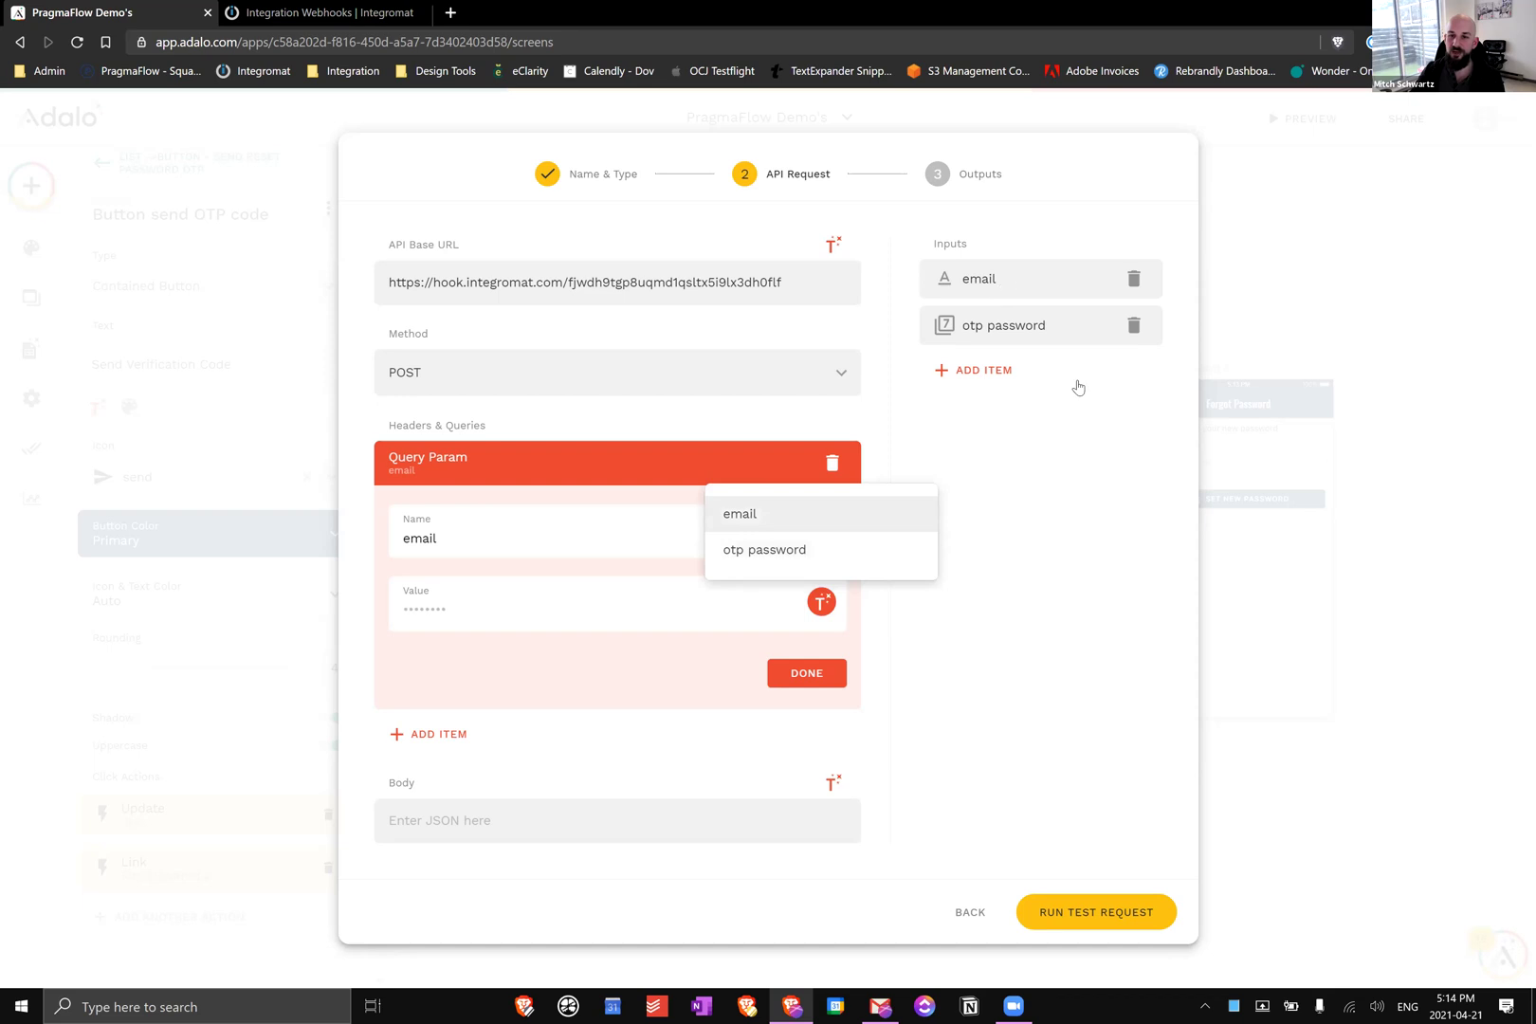
left_click(740, 513)
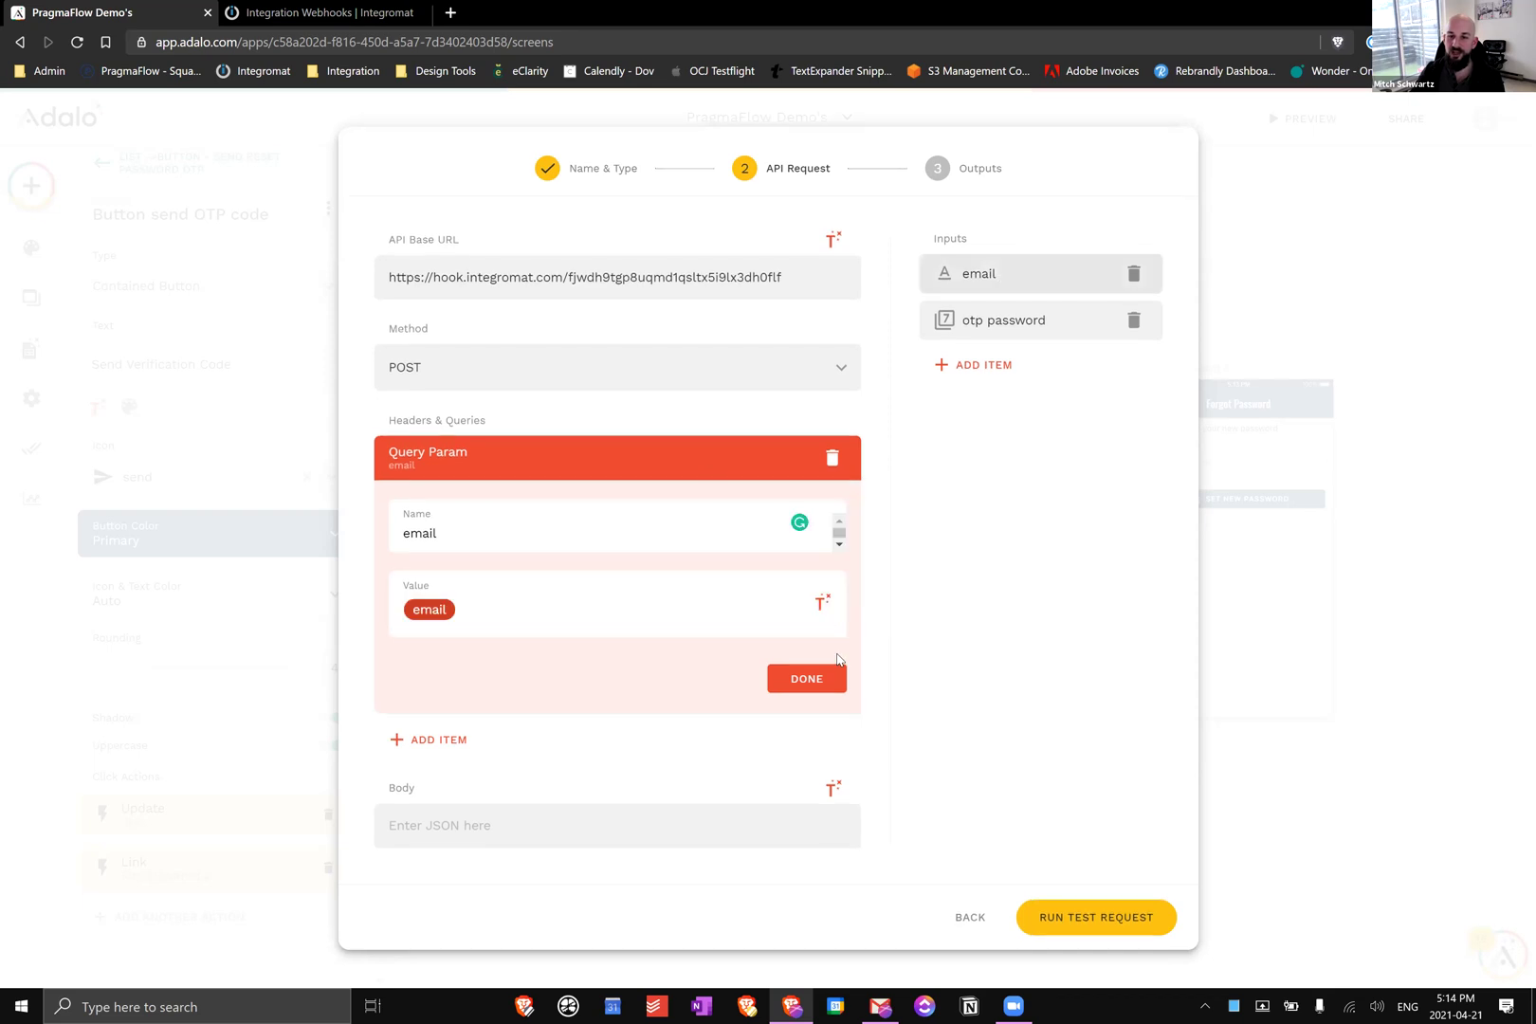
left_click(474, 614)
Add an 'otp password' query parameter filled from the otp password input
left_click(473, 622)
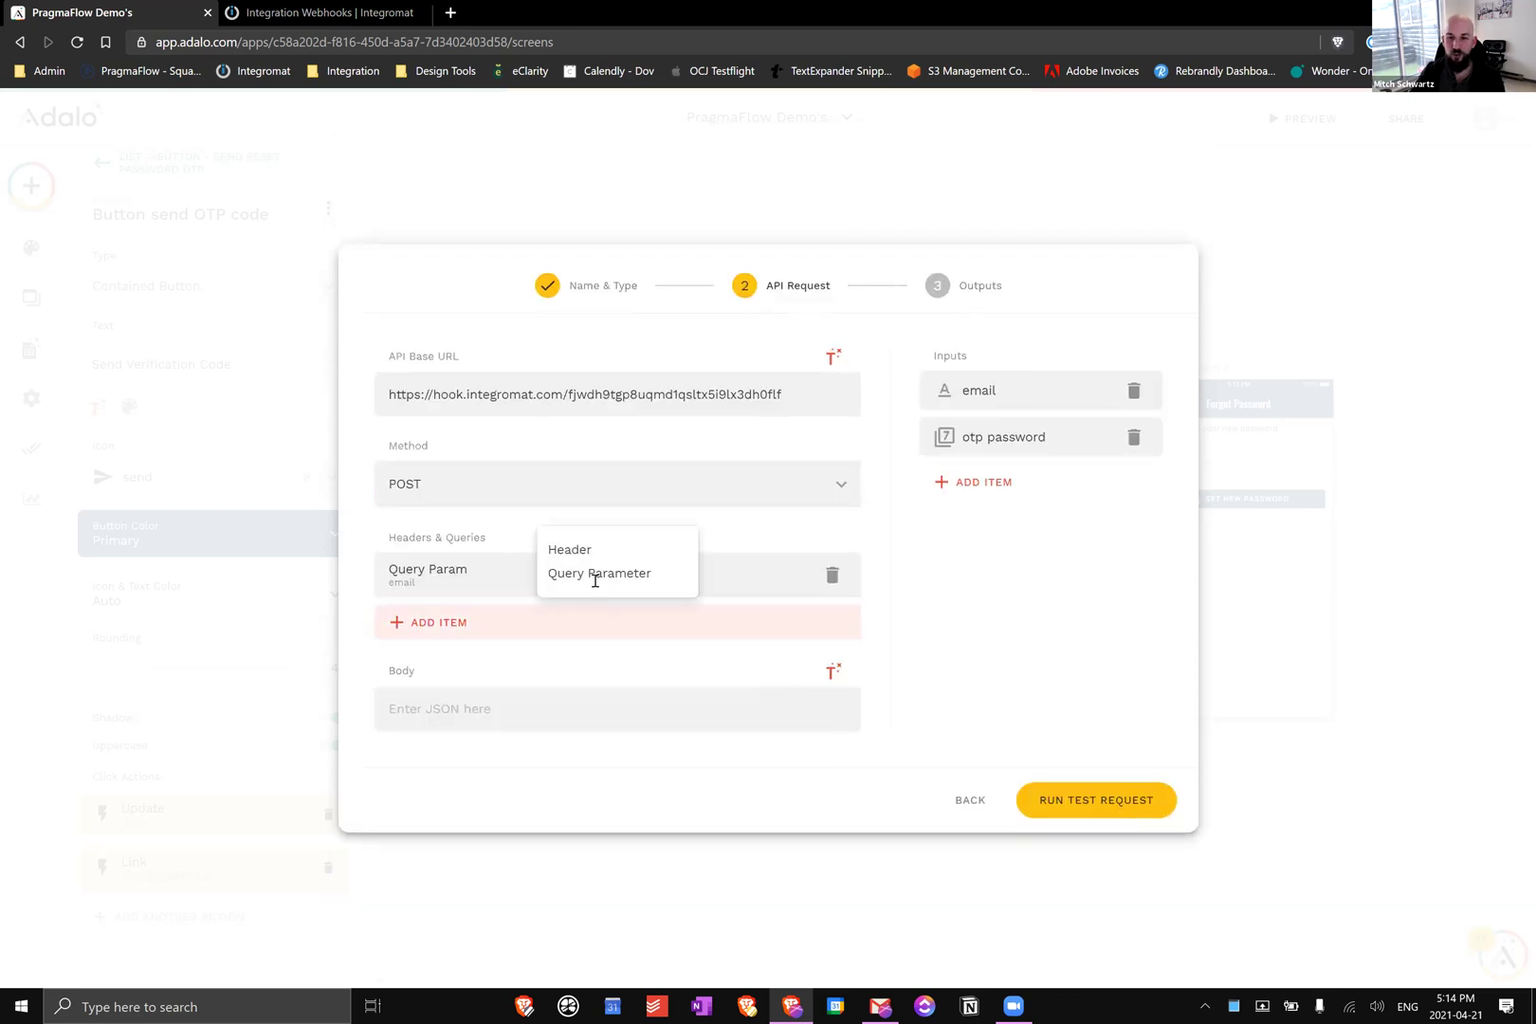
left_click(662, 577)
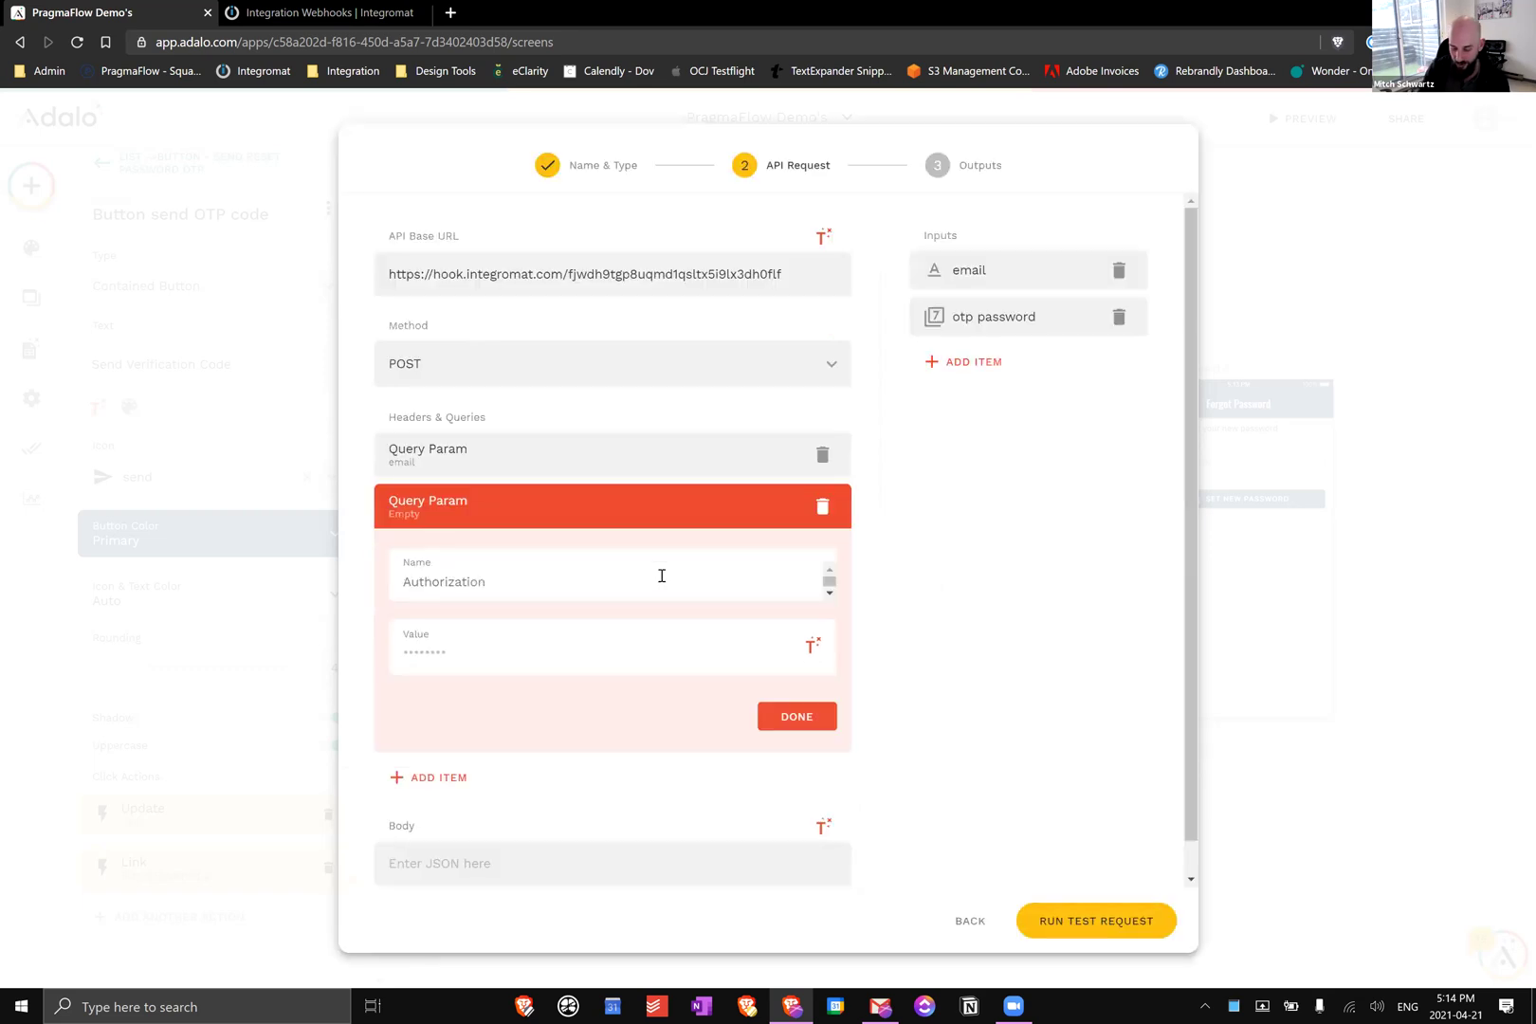
left_click(662, 576)
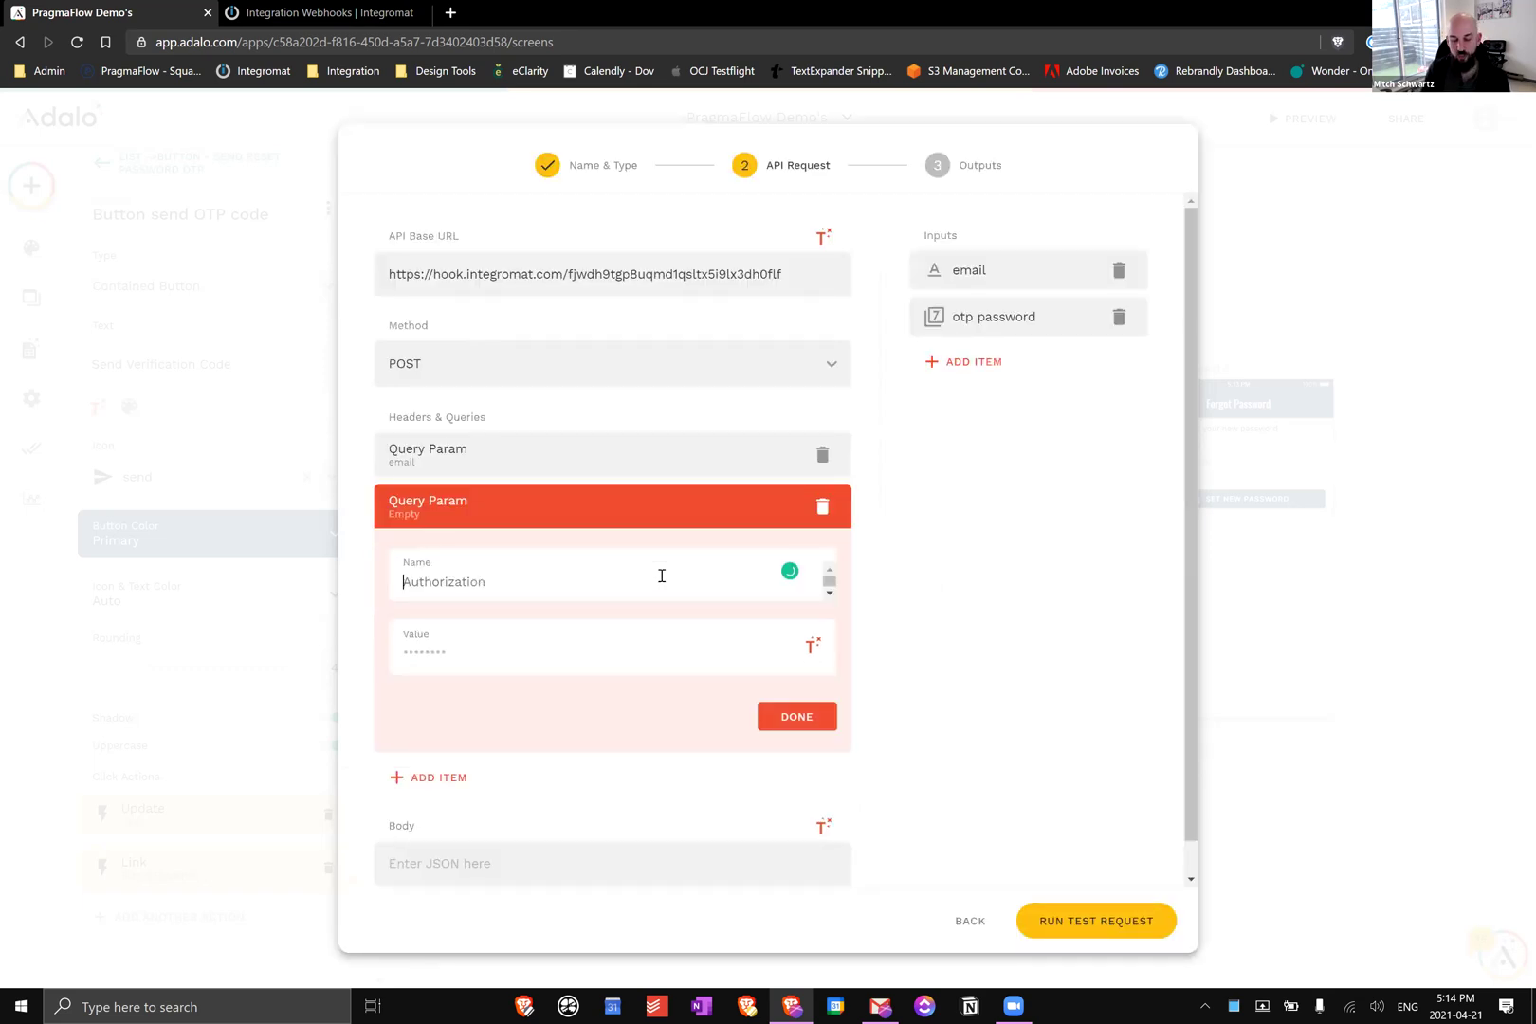
type("otp password")
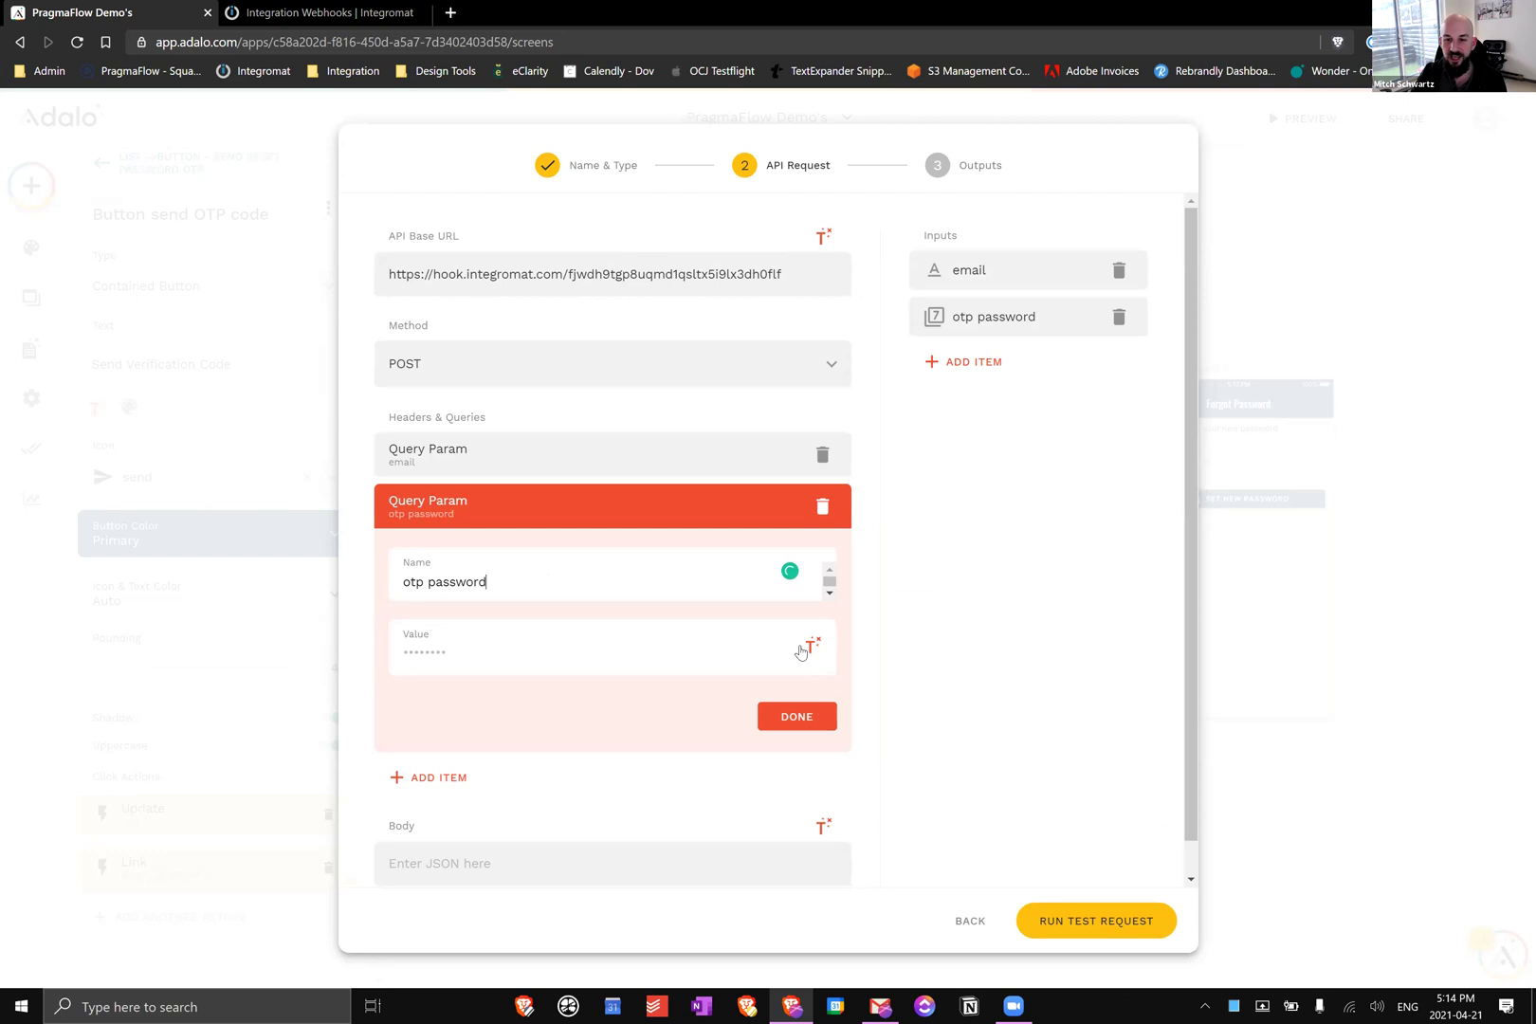
left_click(809, 648)
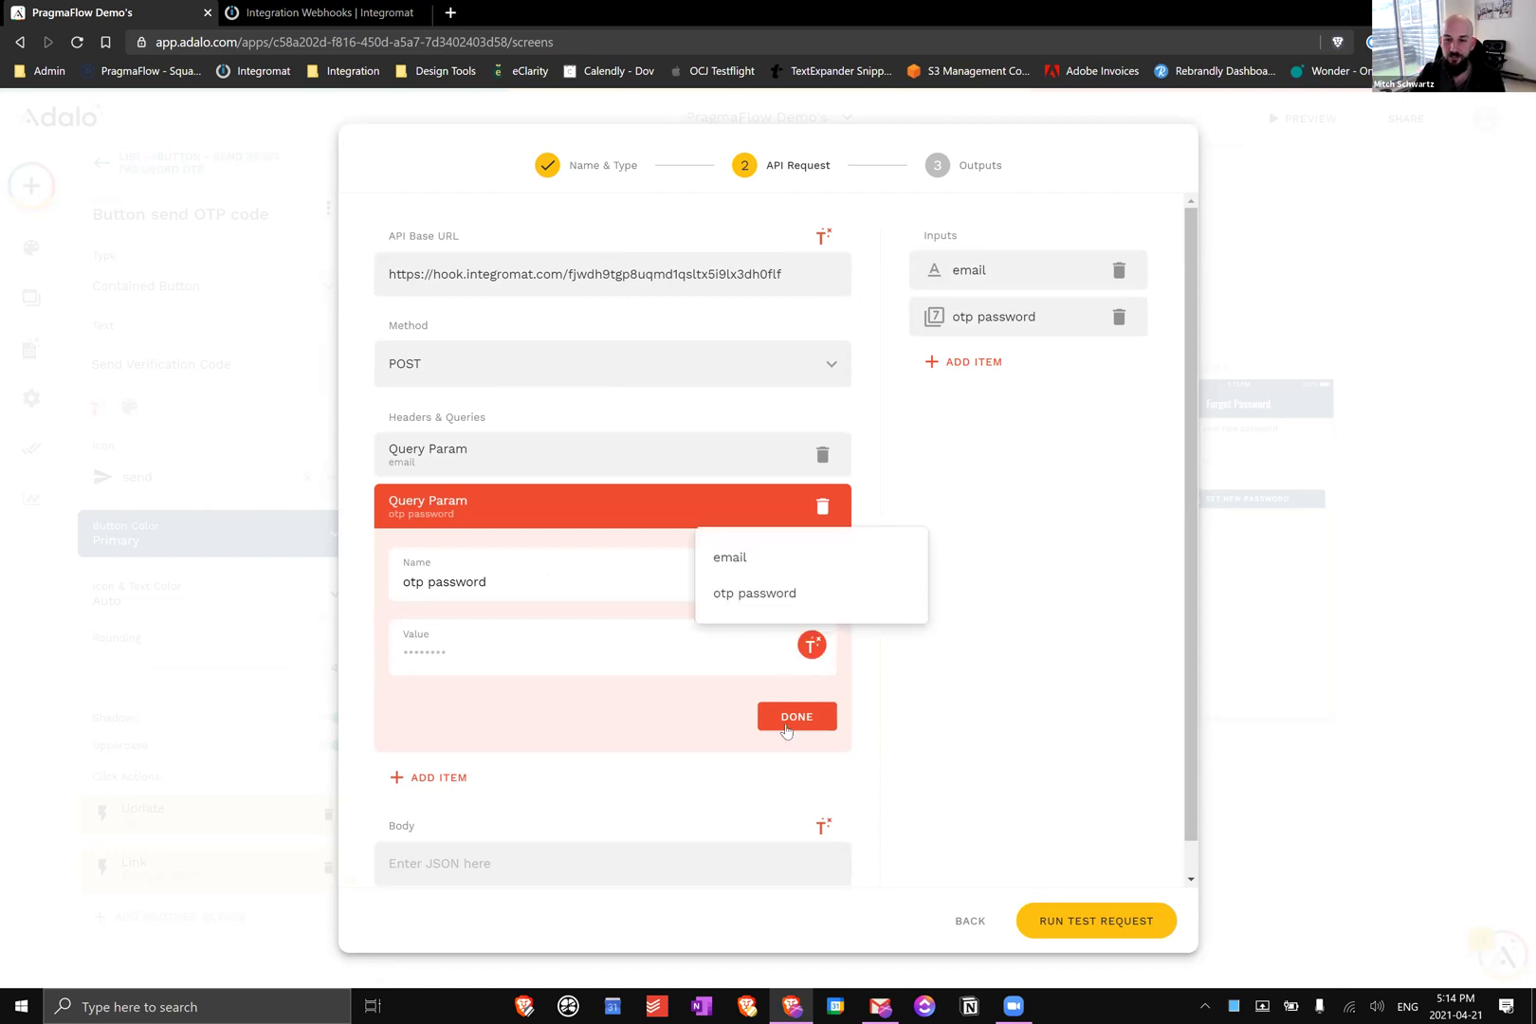
left_click(1000, 818)
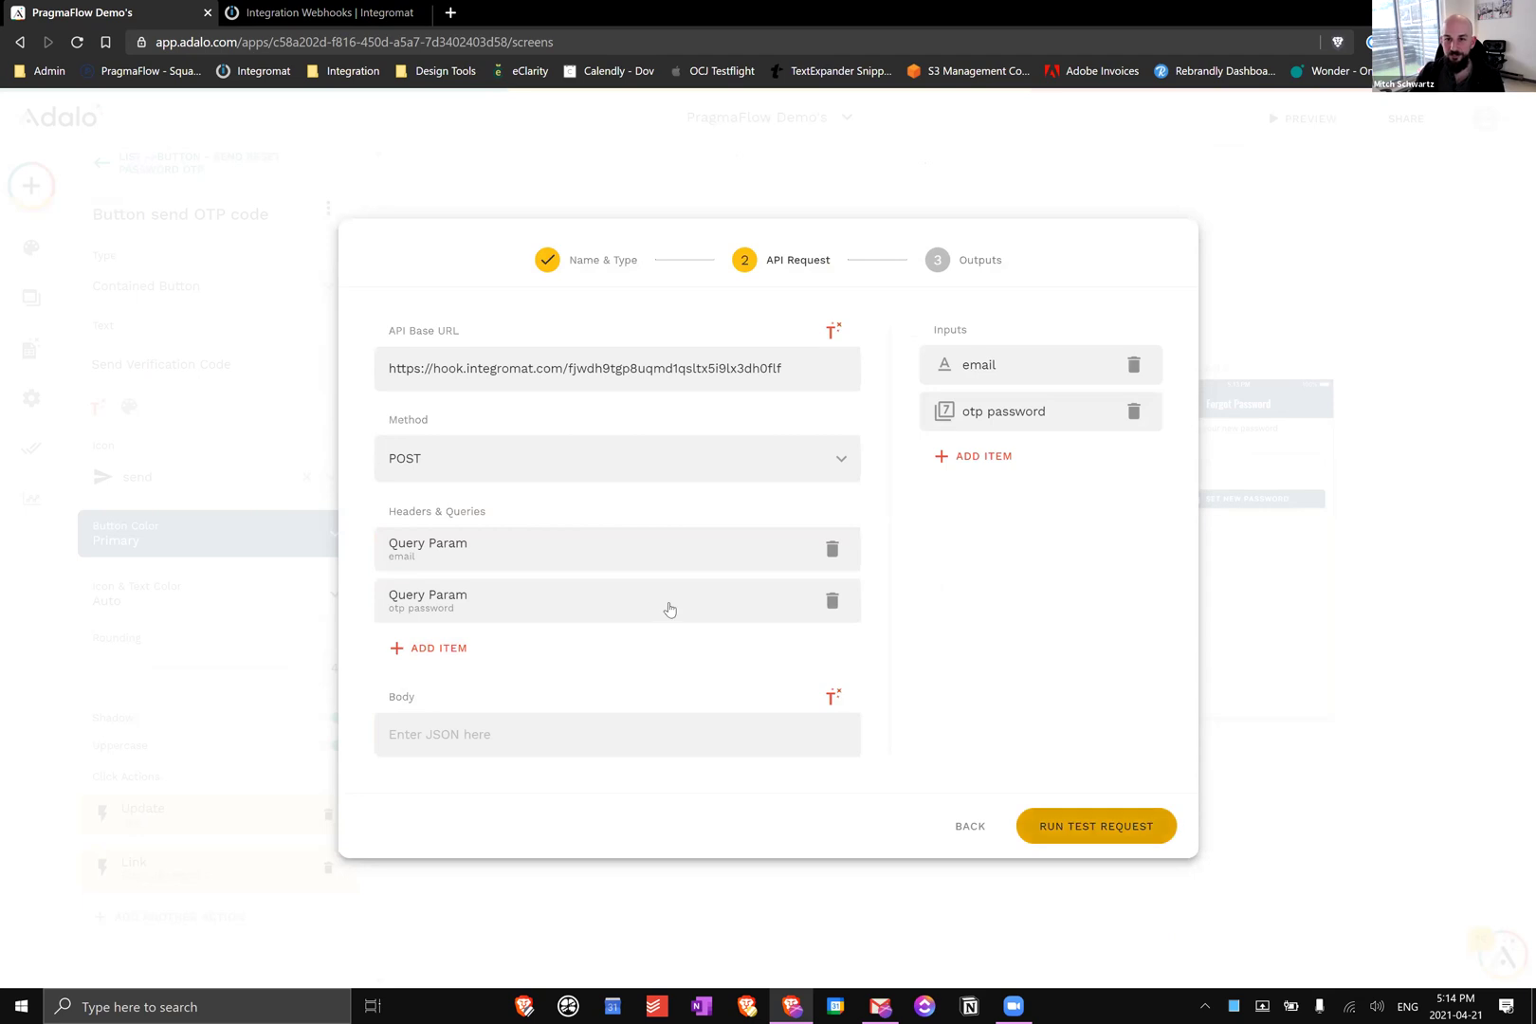
Run a test request to the webhook, save the custom action, and return to Integromat
left_click(1096, 826)
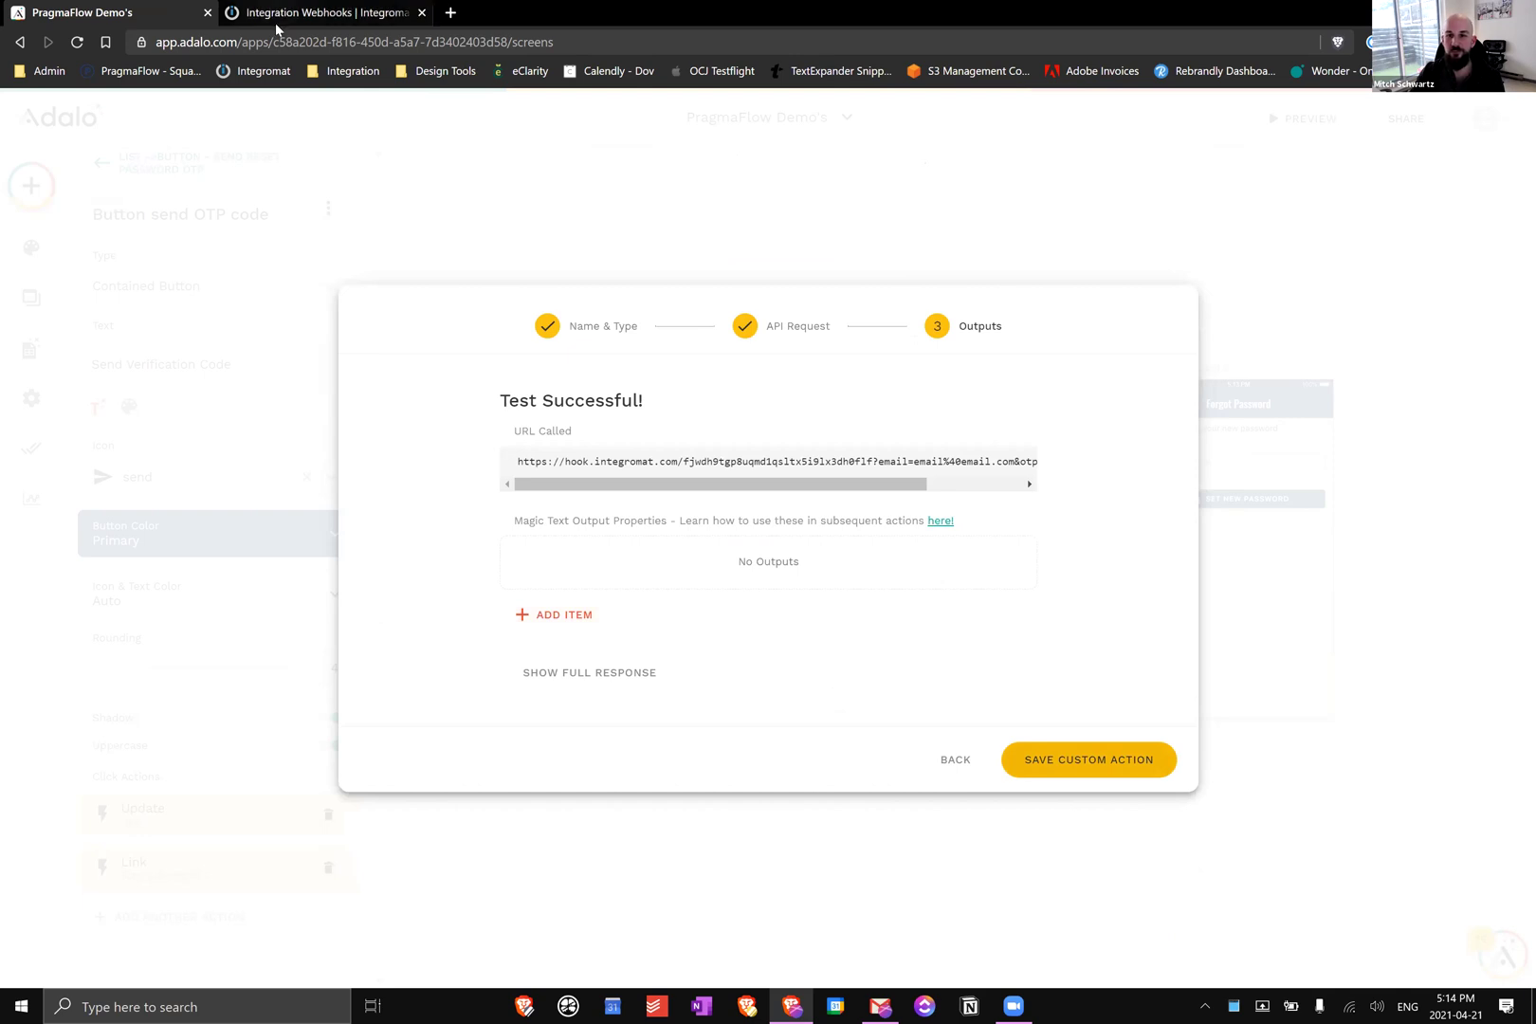
key("Return")
key("ctrl+Tab")
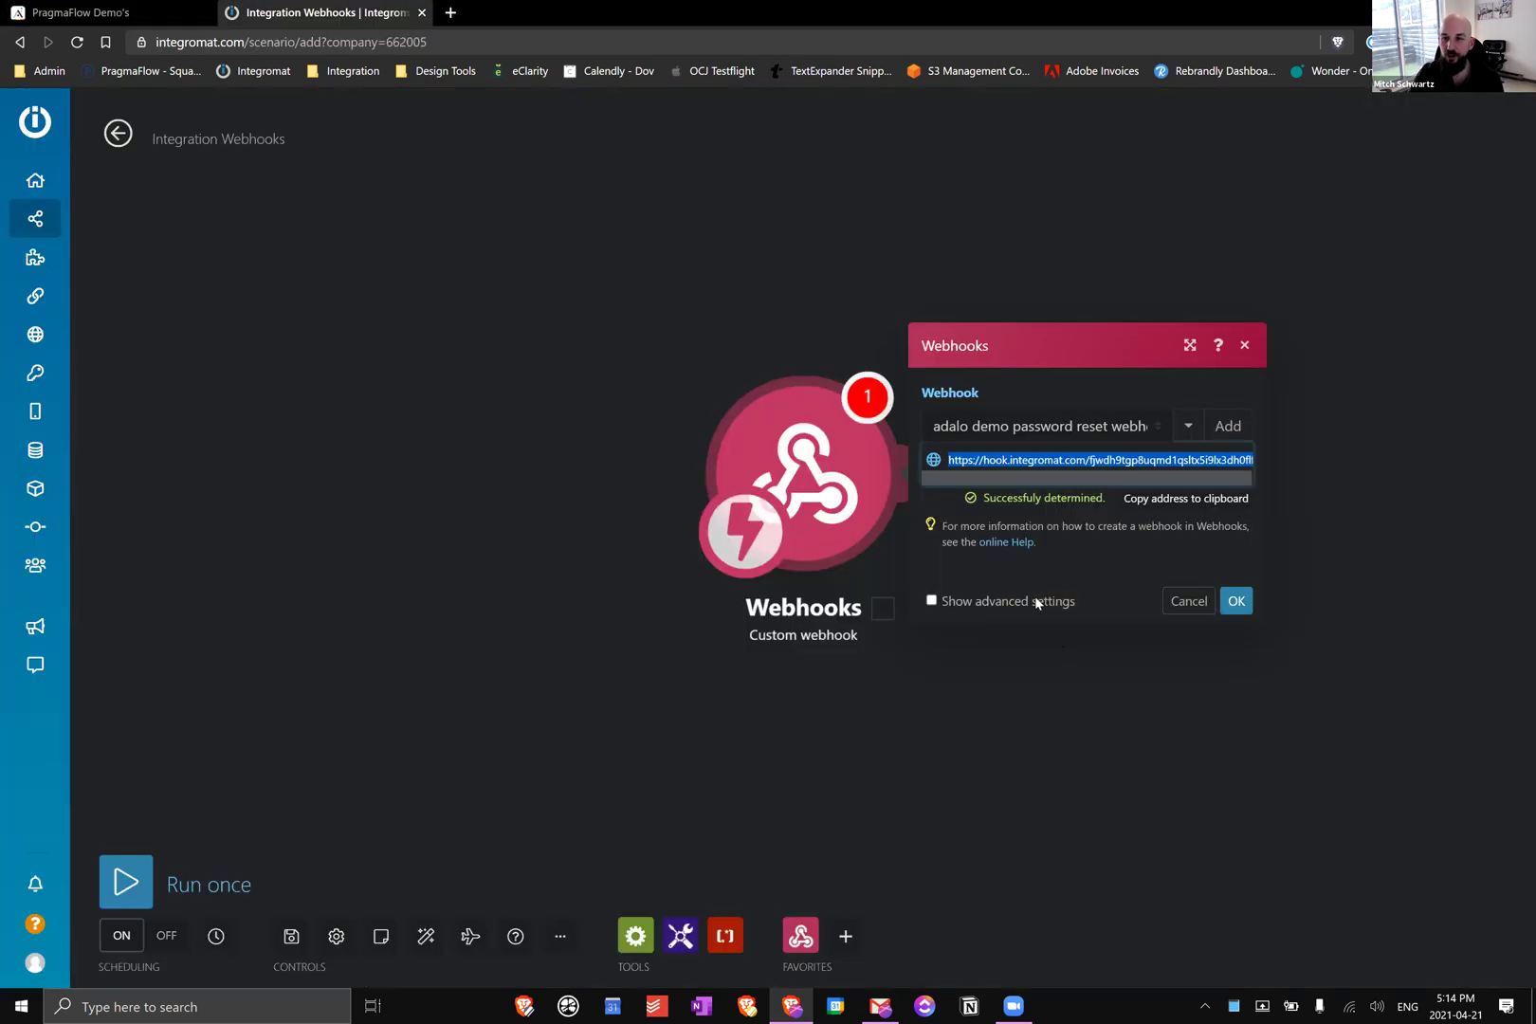
Confirm the webhook settings and add a Gmail 'Send an email' module after the webhook
left_click(1235, 601)
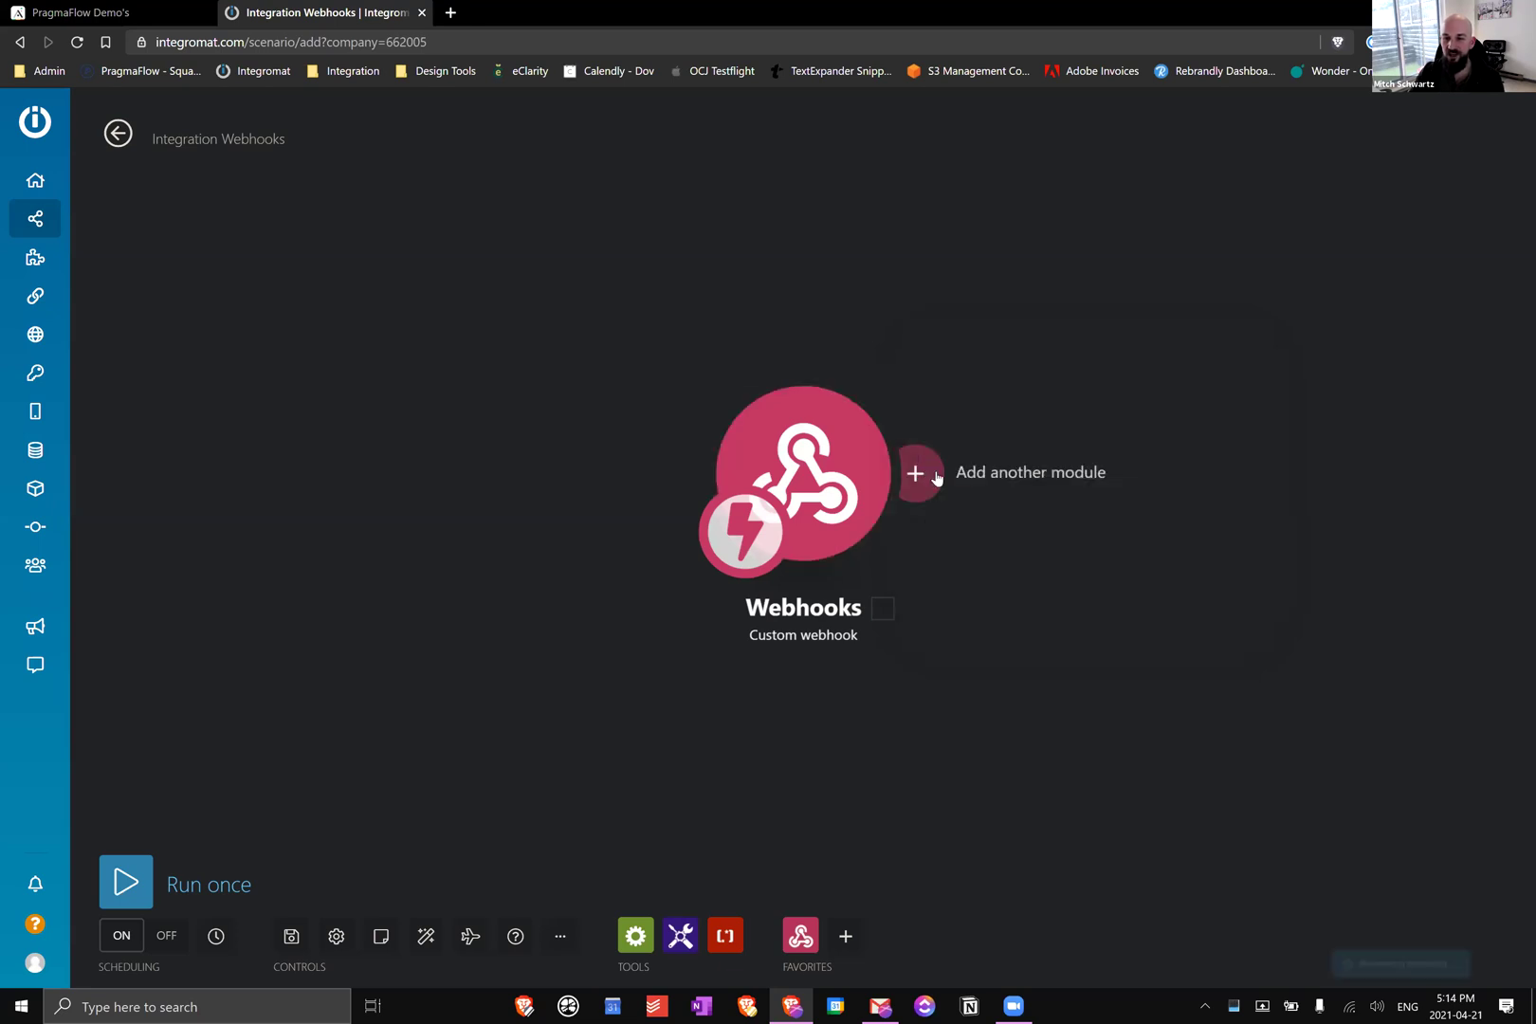
left_click(1100, 479)
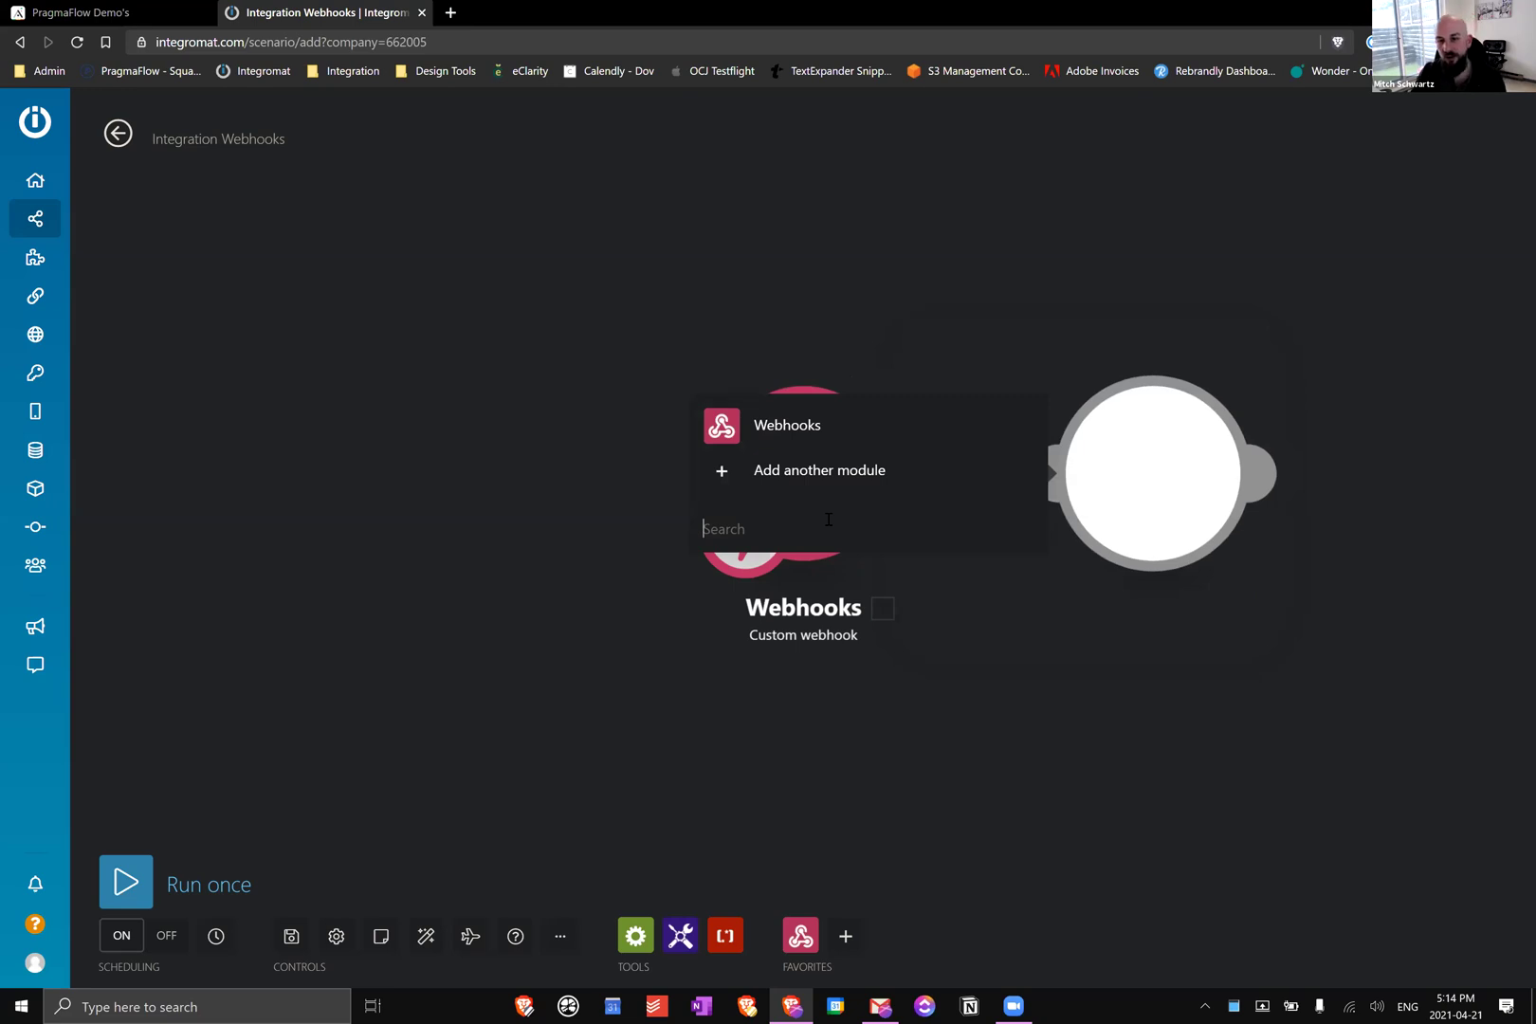
type("gma")
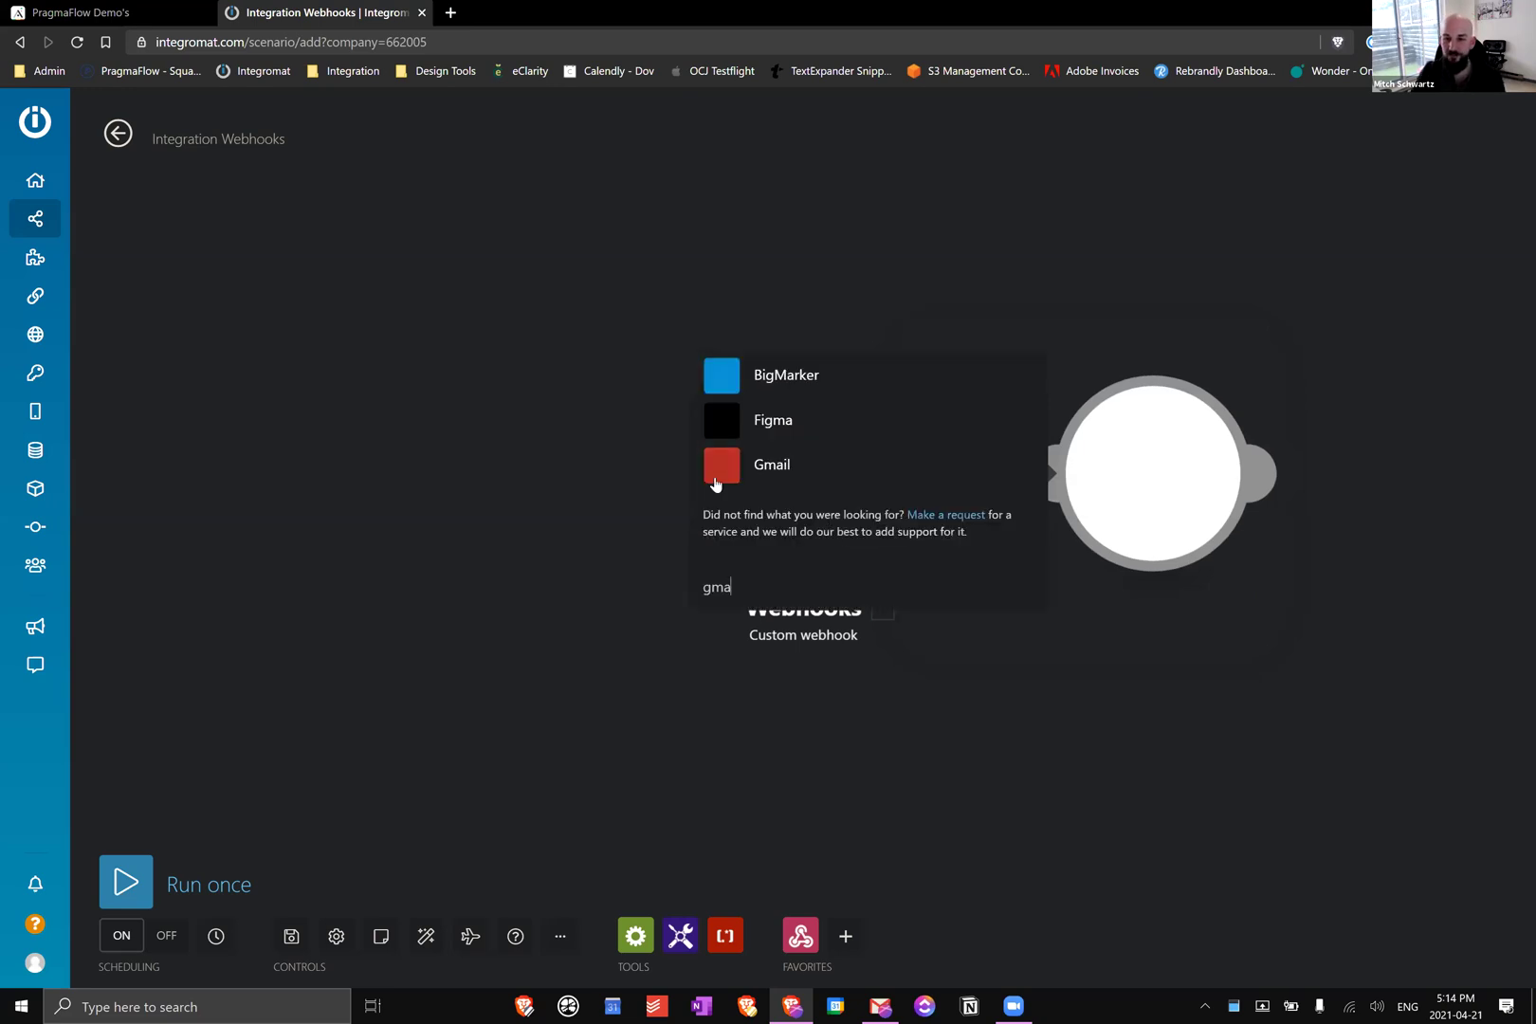
left_click(778, 474)
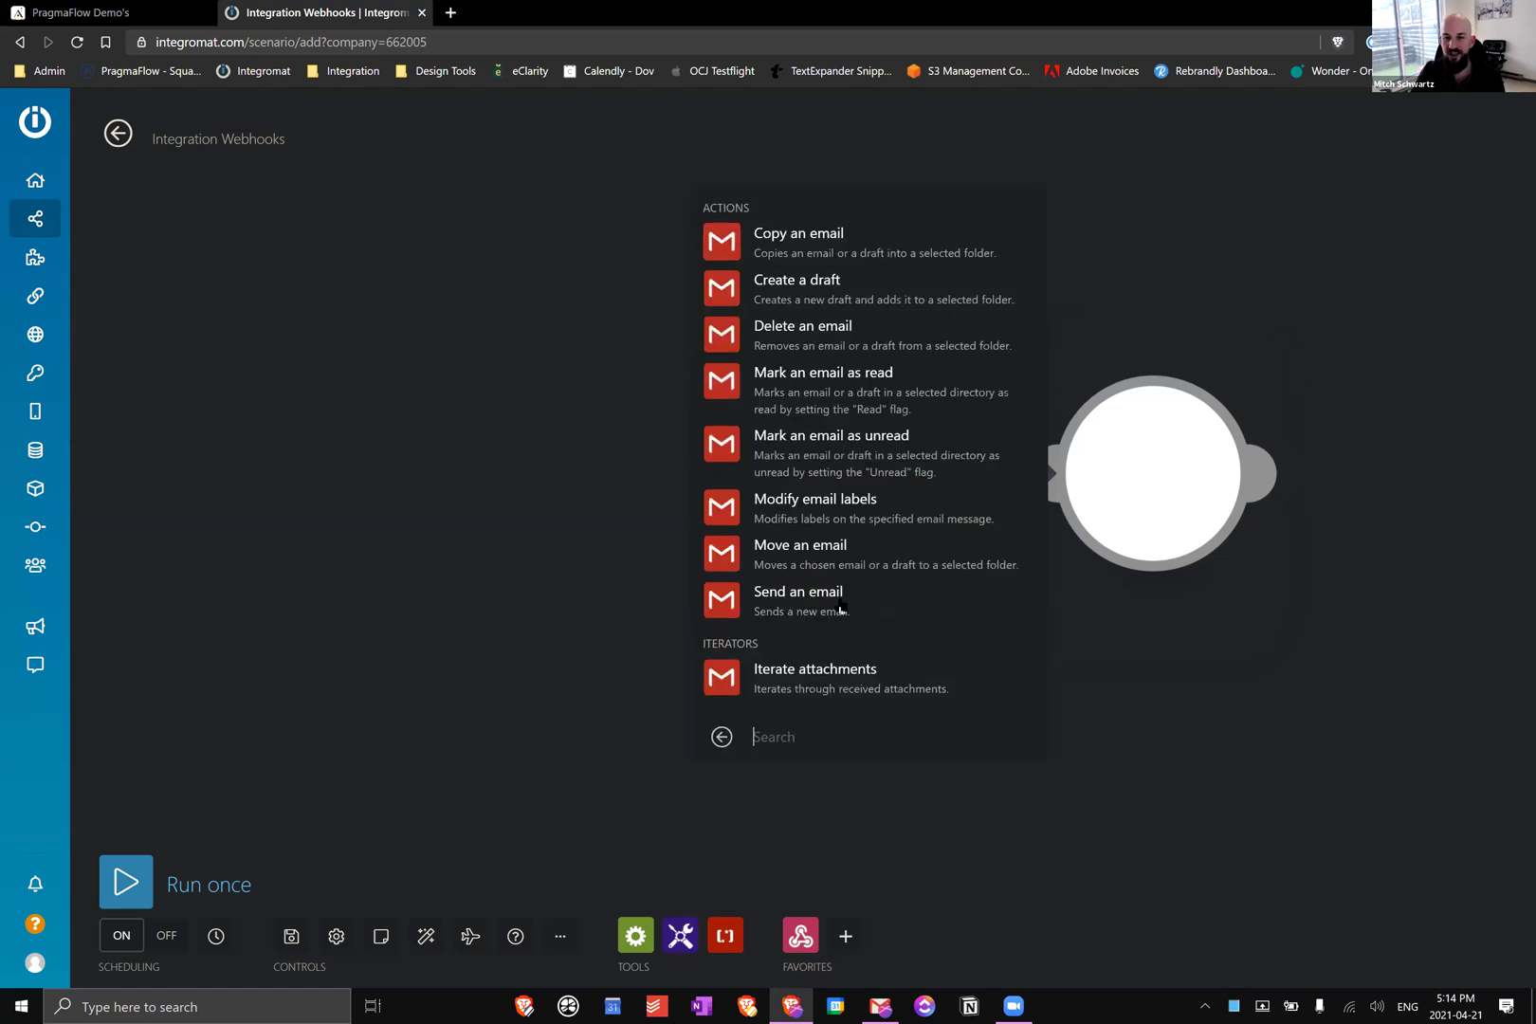
left_click(825, 597)
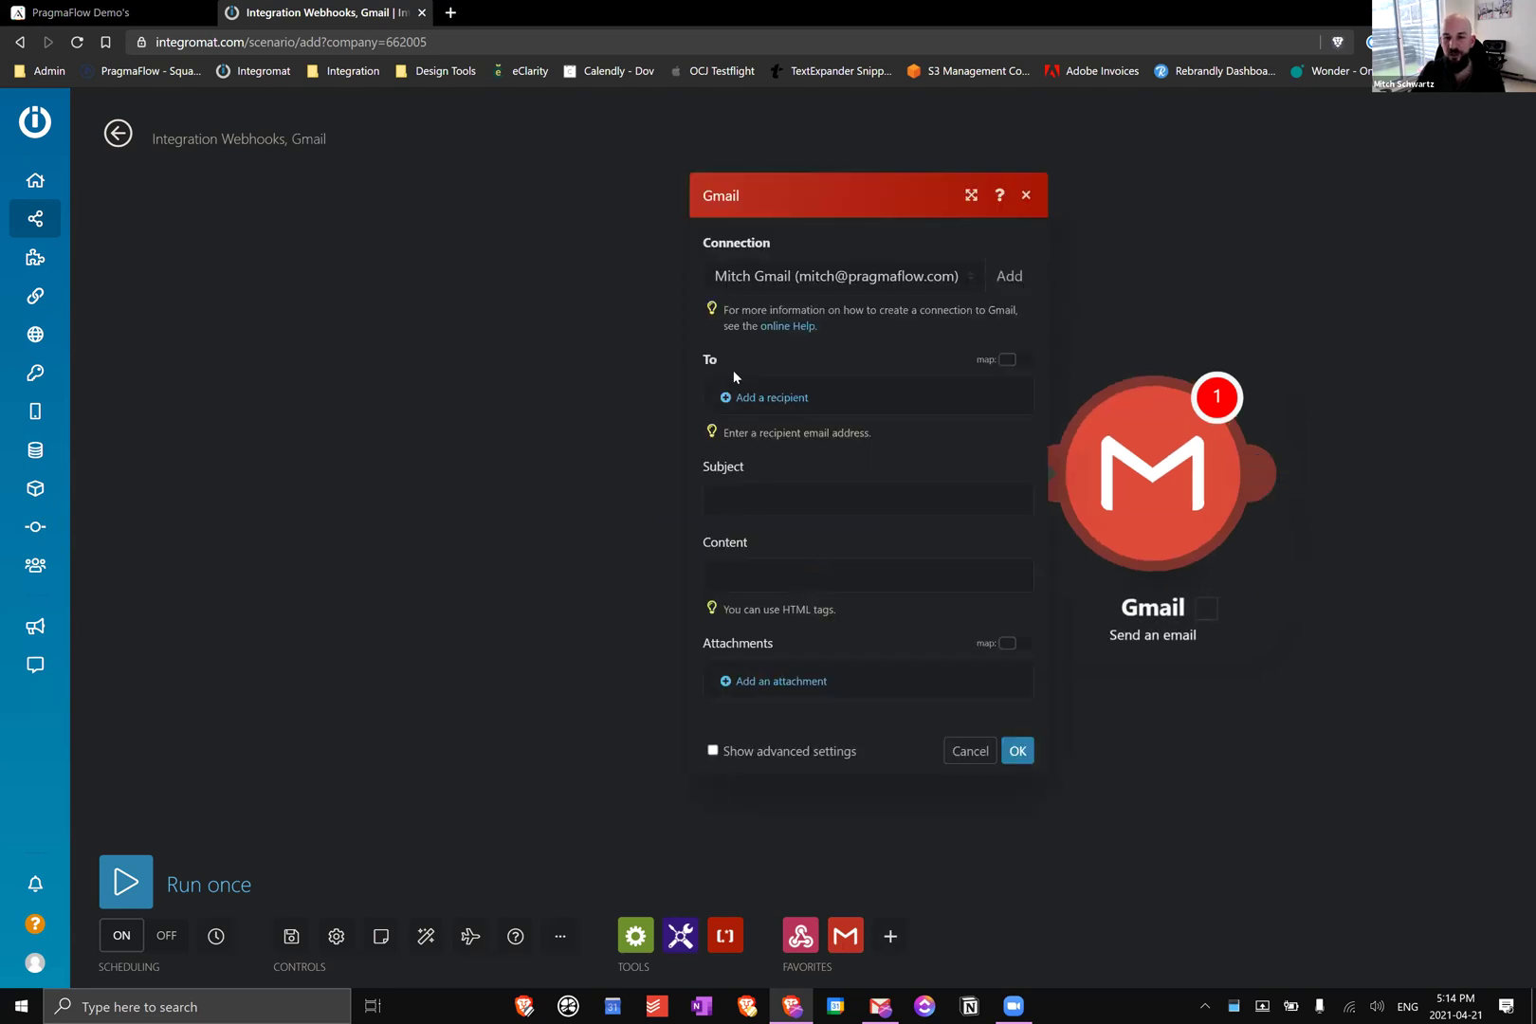
Add a recipient mapped to the webhook's email address
left_click(766, 400)
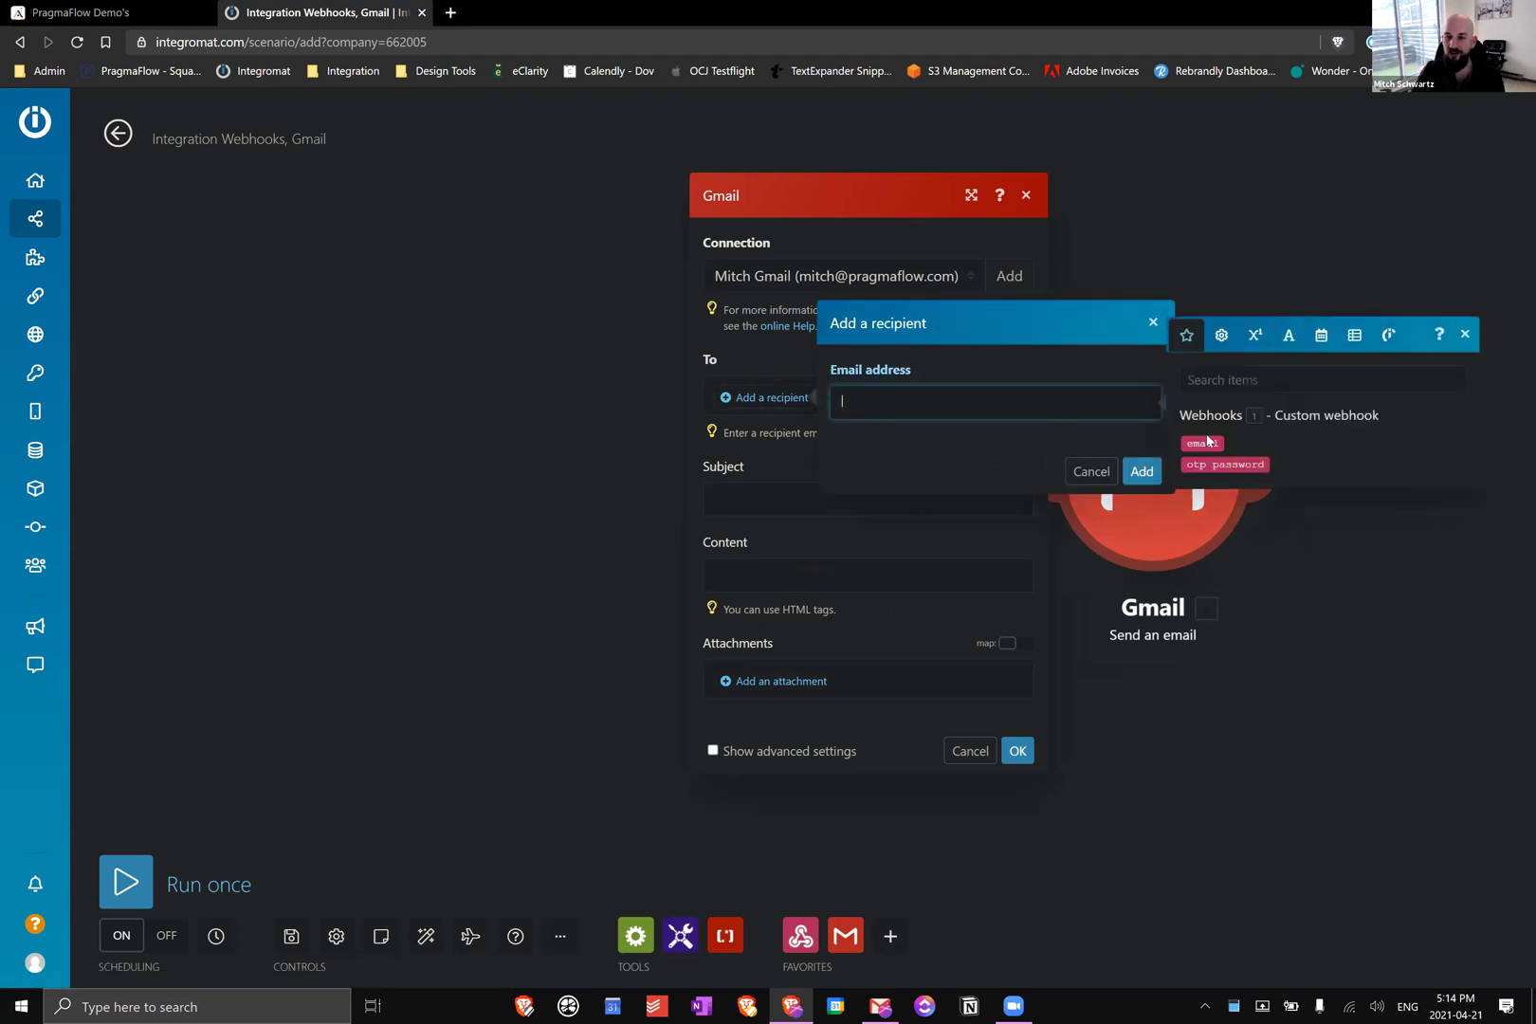
left_click(1203, 442)
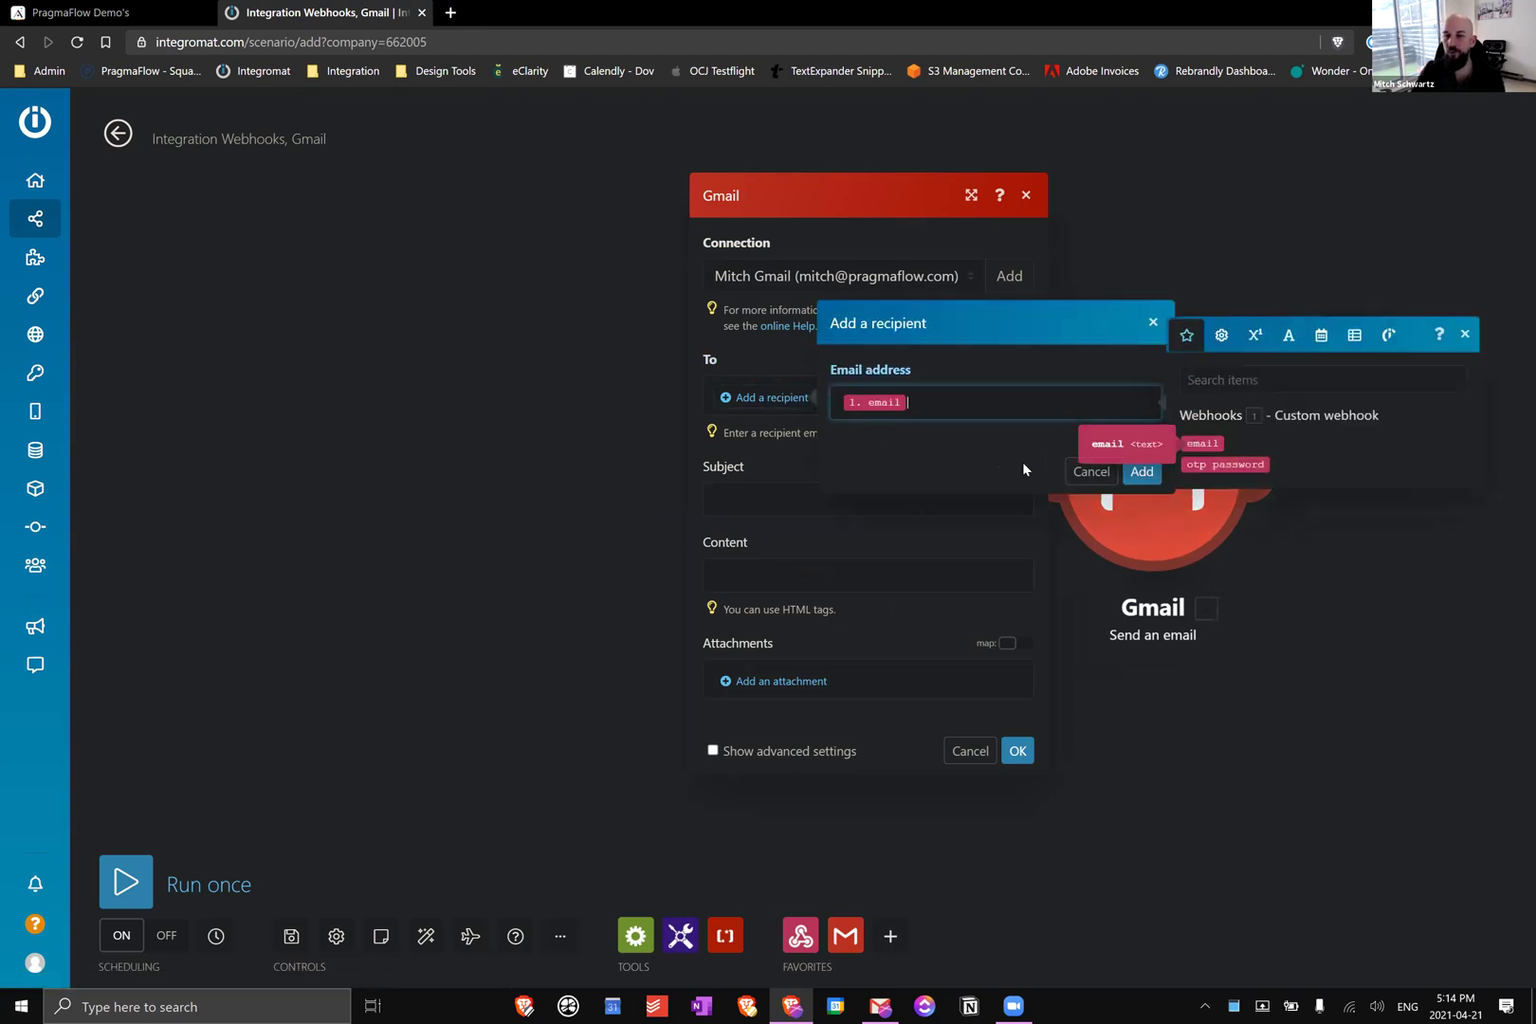
left_click(1142, 471)
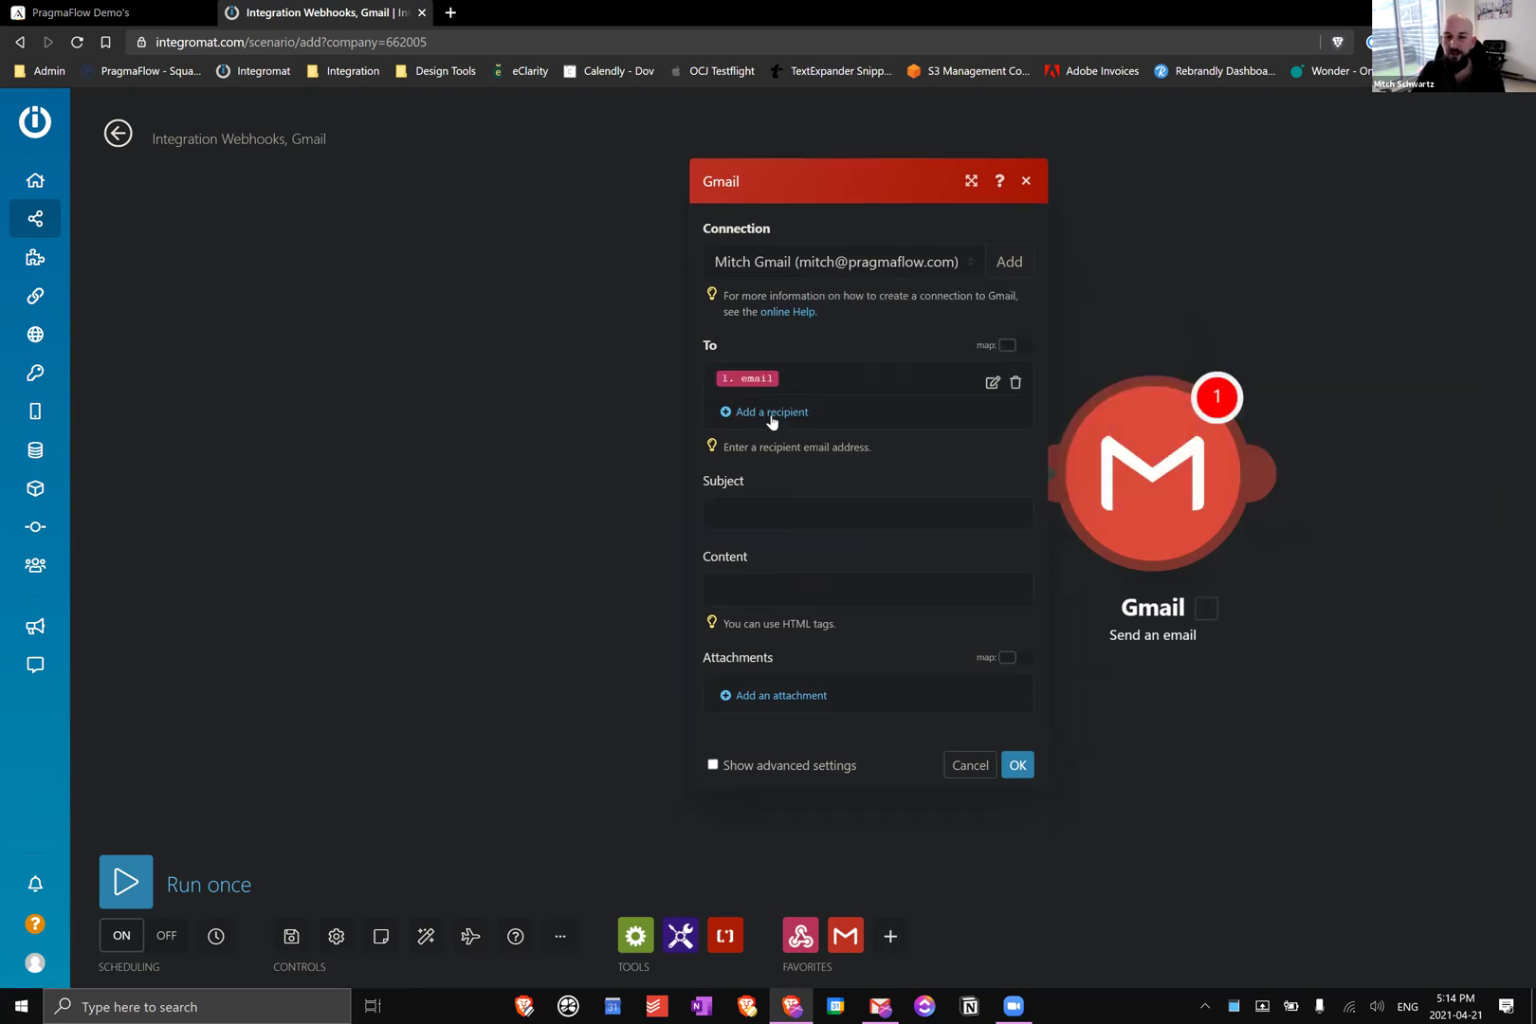
Set subject 'Password reset code:' and content 'here's your code:', each followed by the otp password
left_click(778, 508)
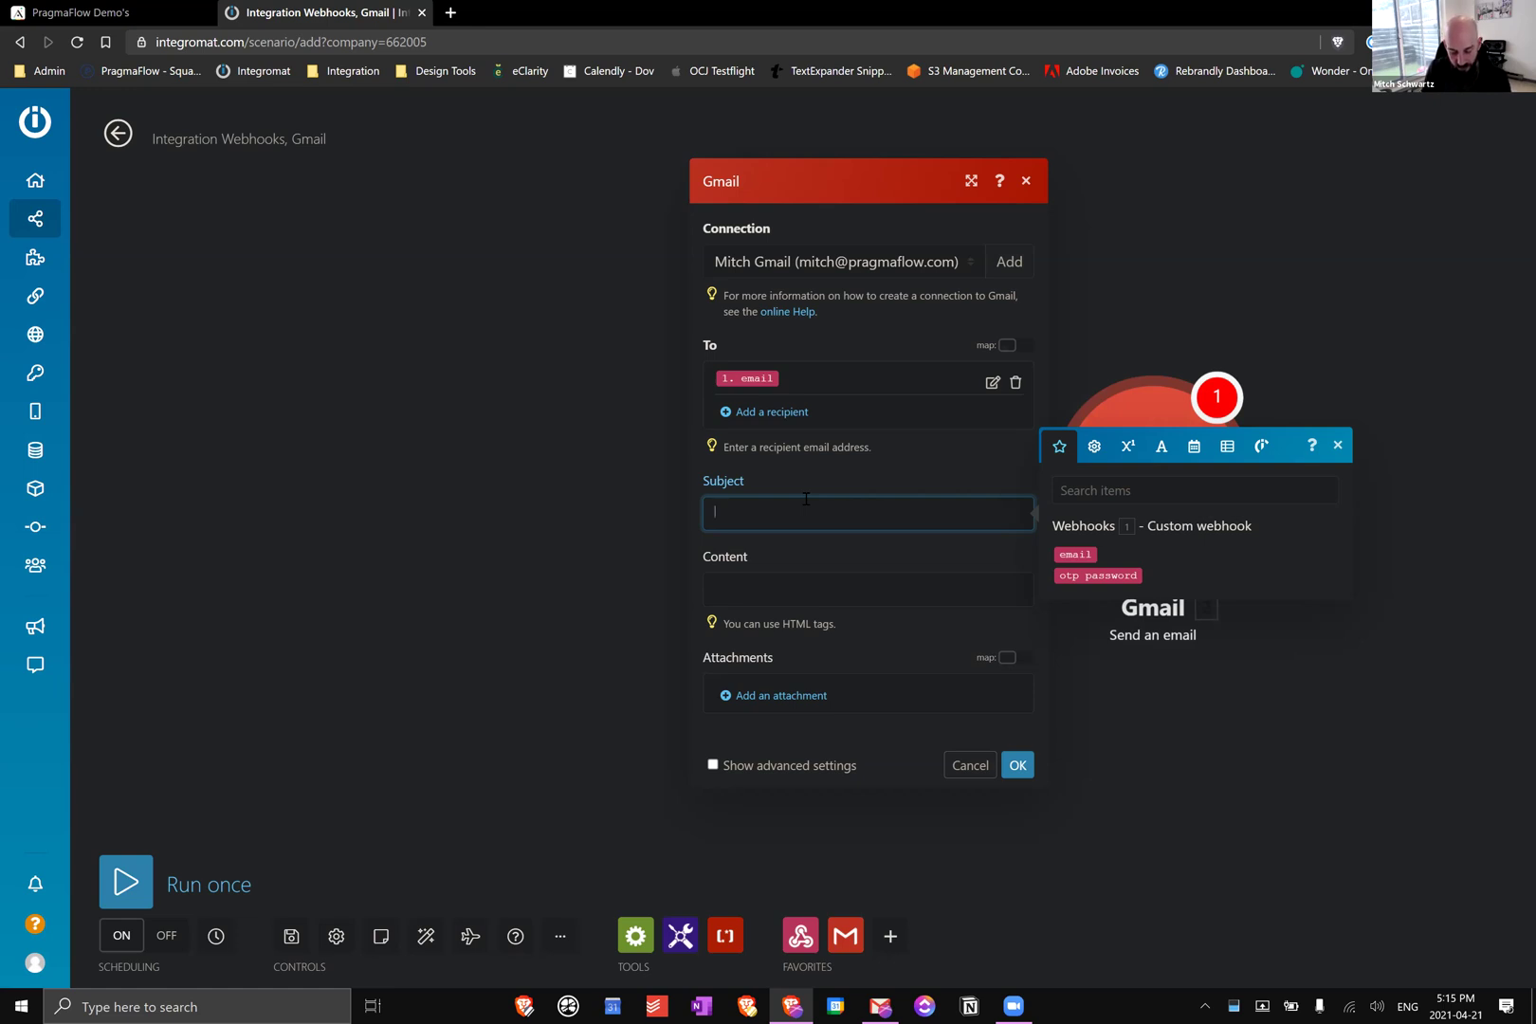
type("Password reset cod")
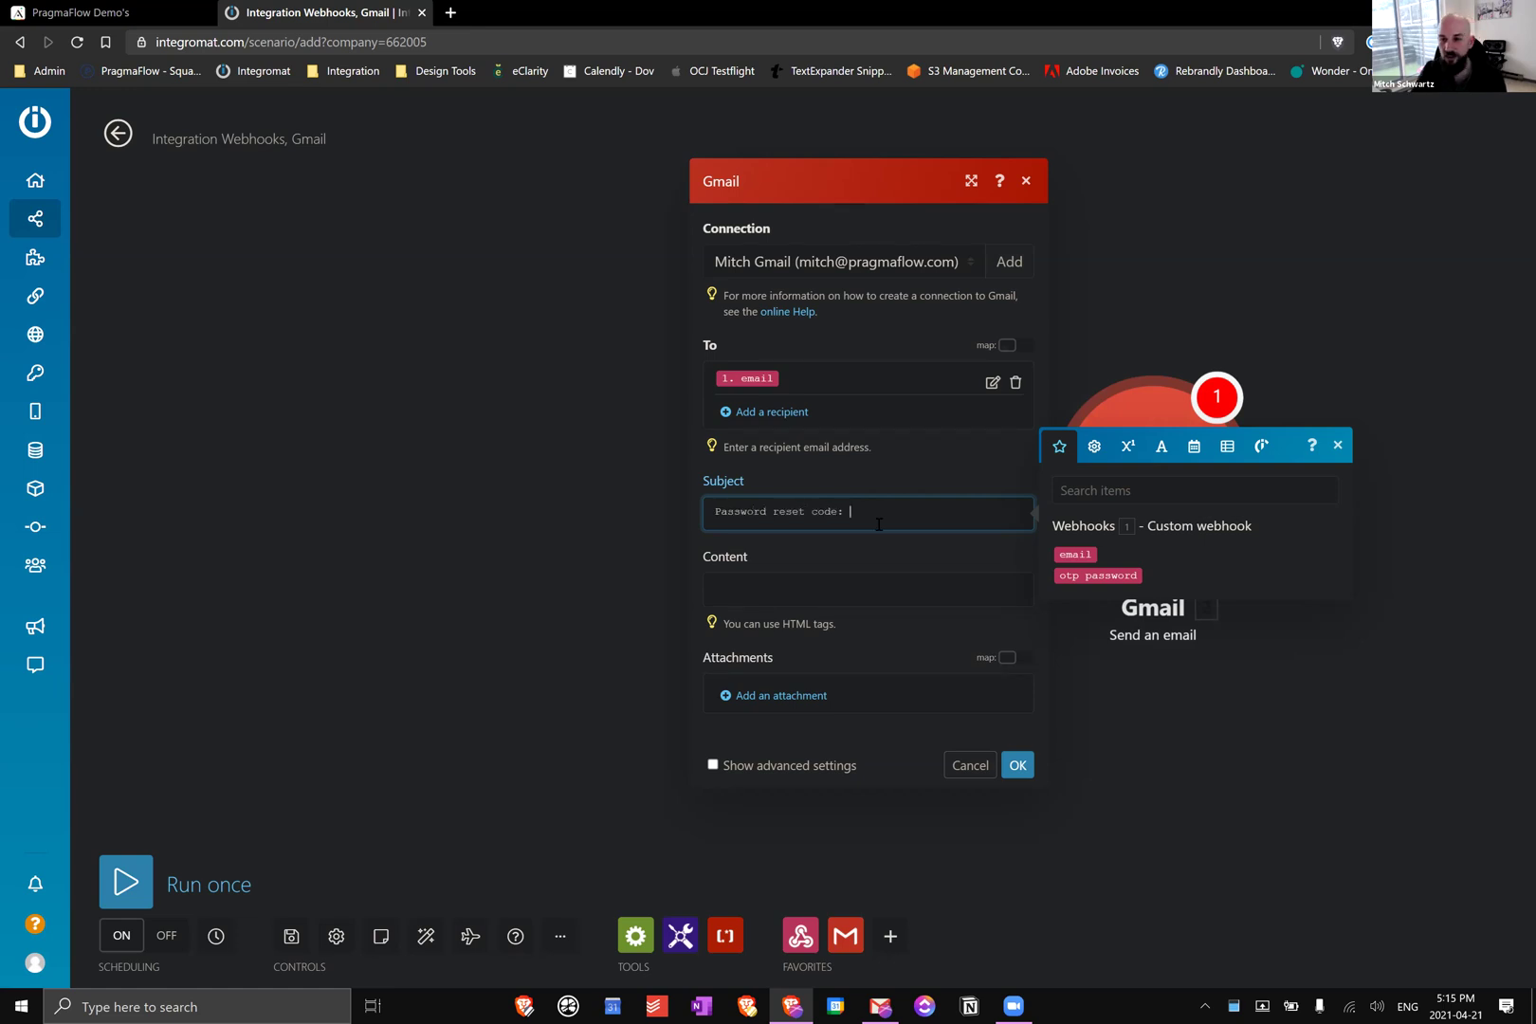
type("e:")
left_click(1096, 575)
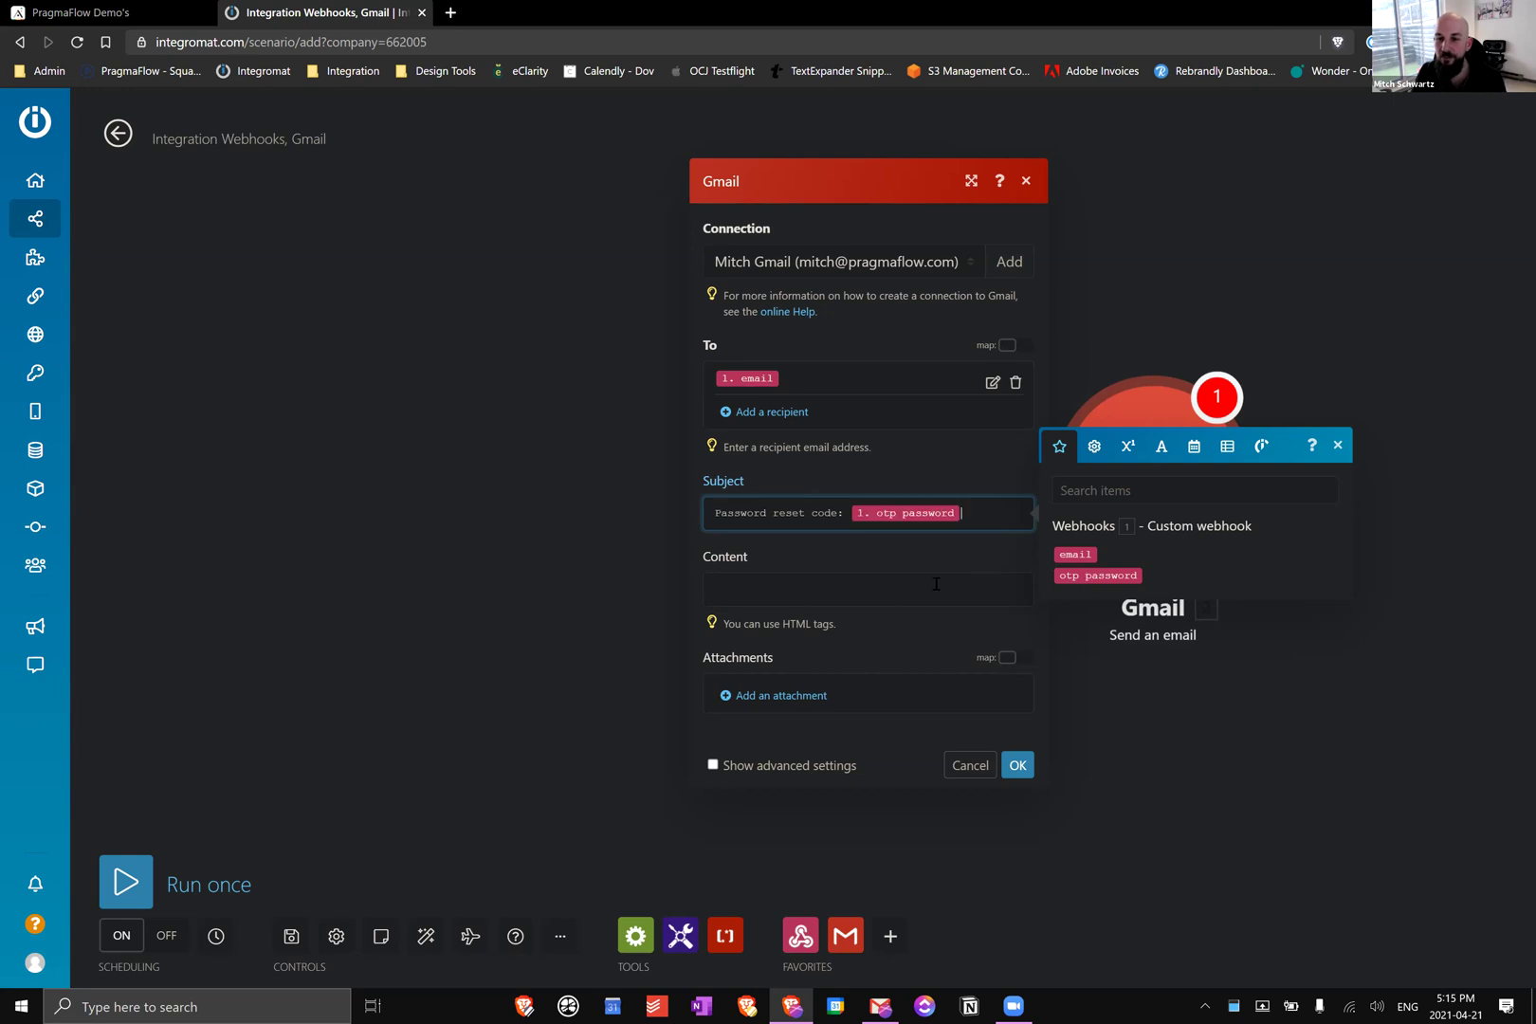
left_click(925, 583)
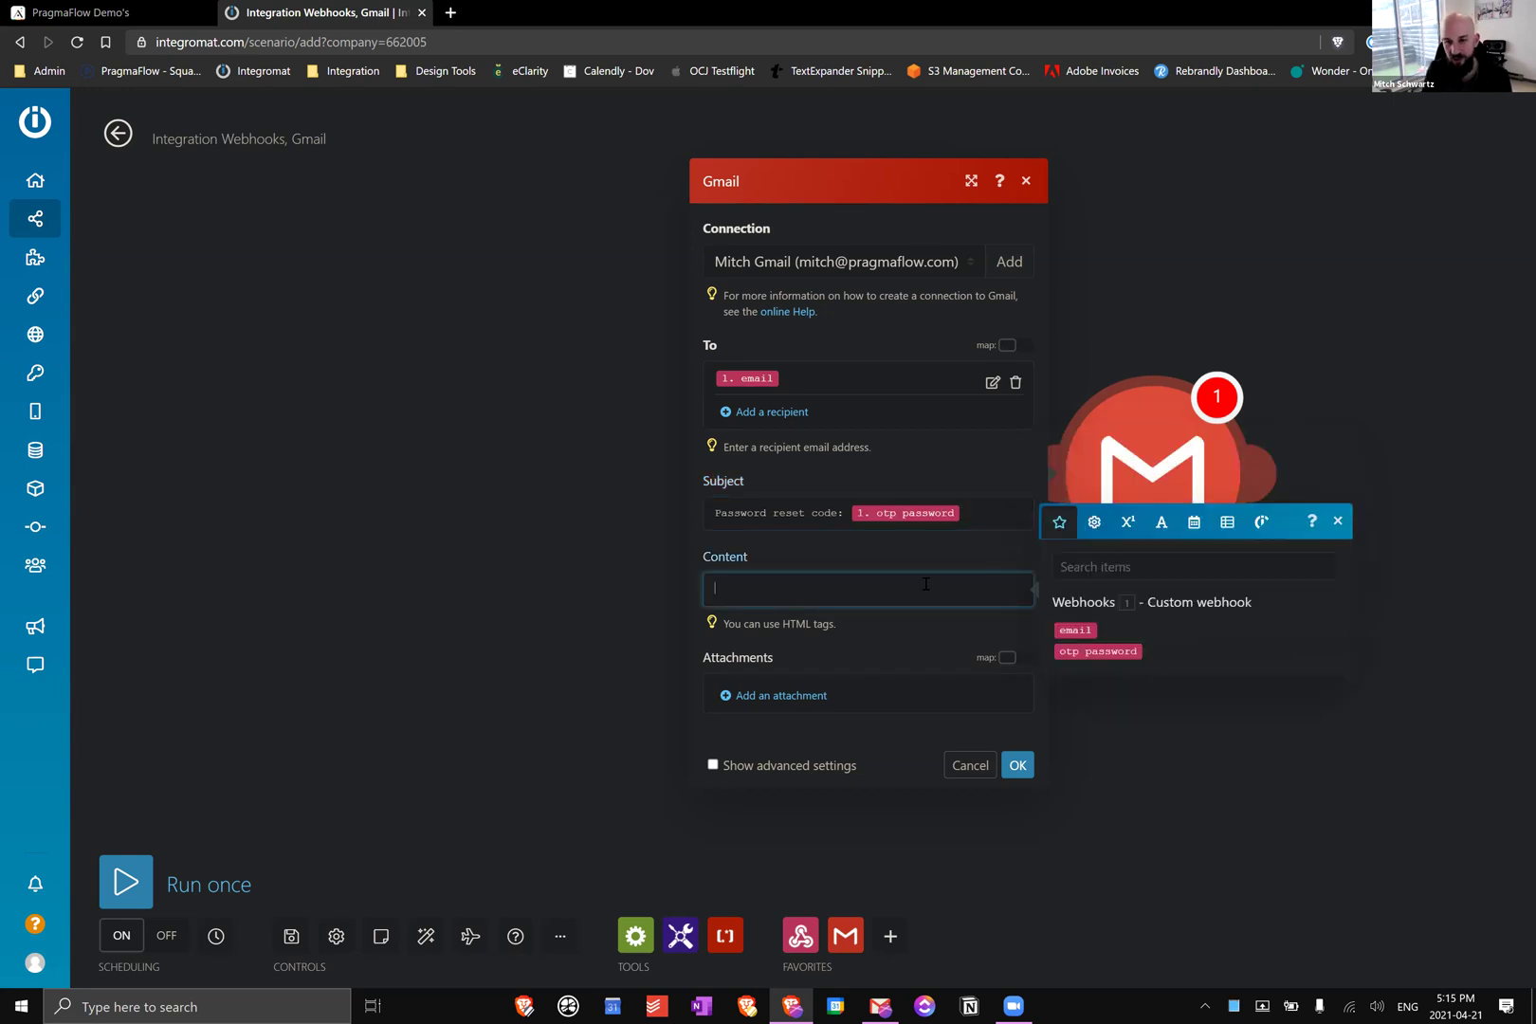
type("here's your ")
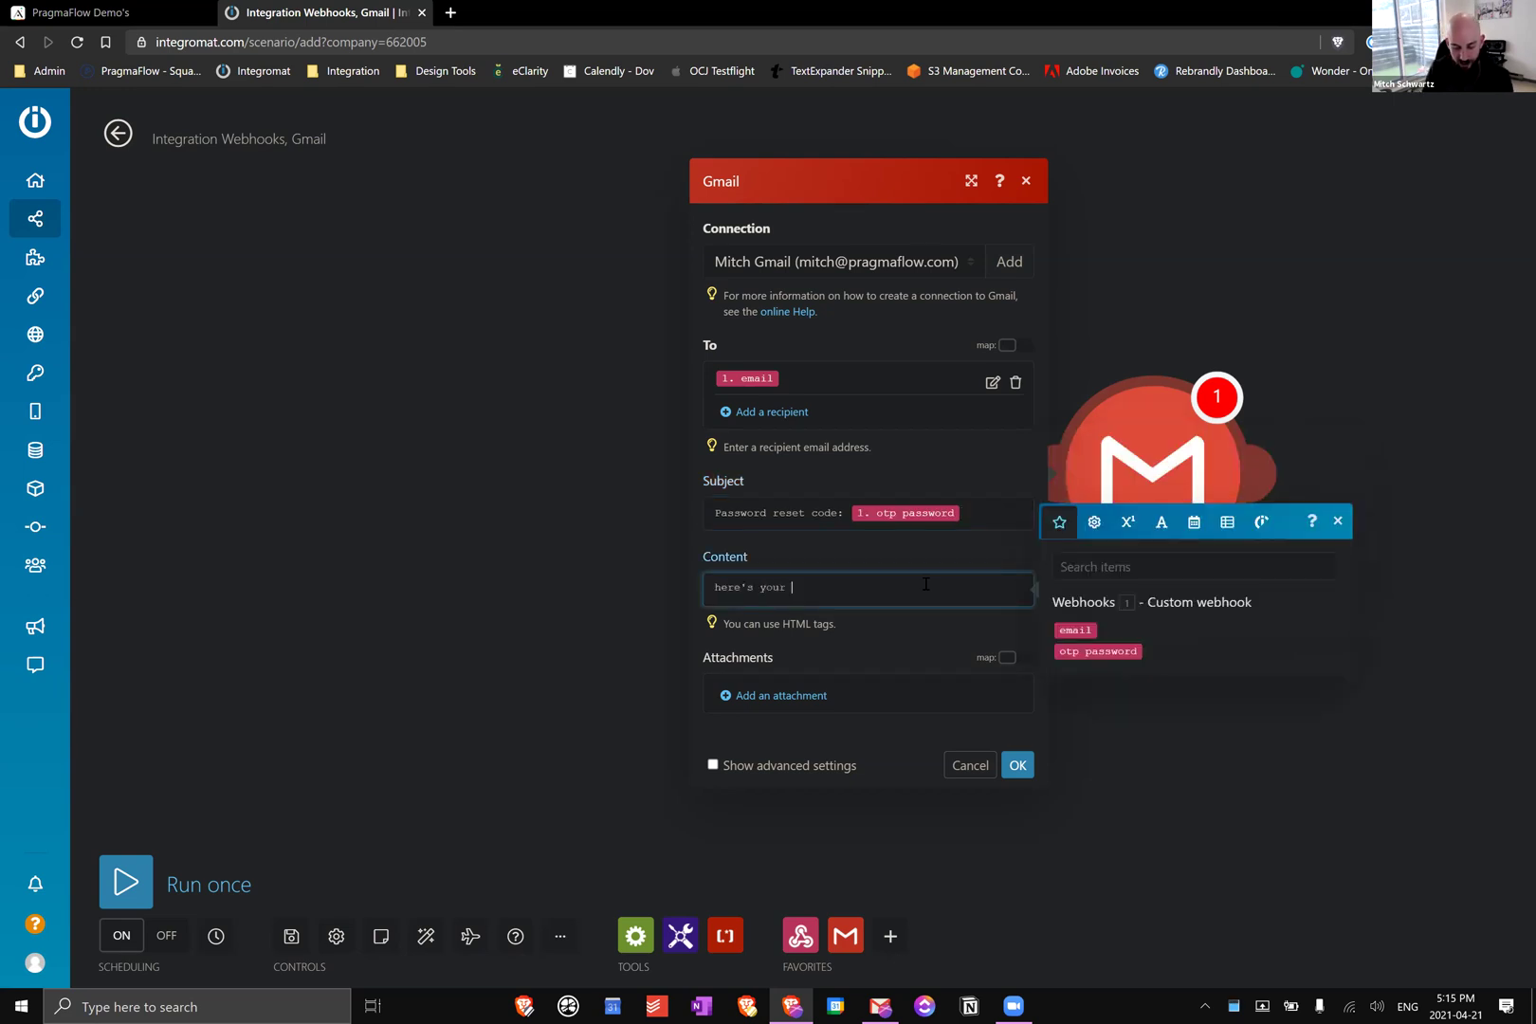
type("code:")
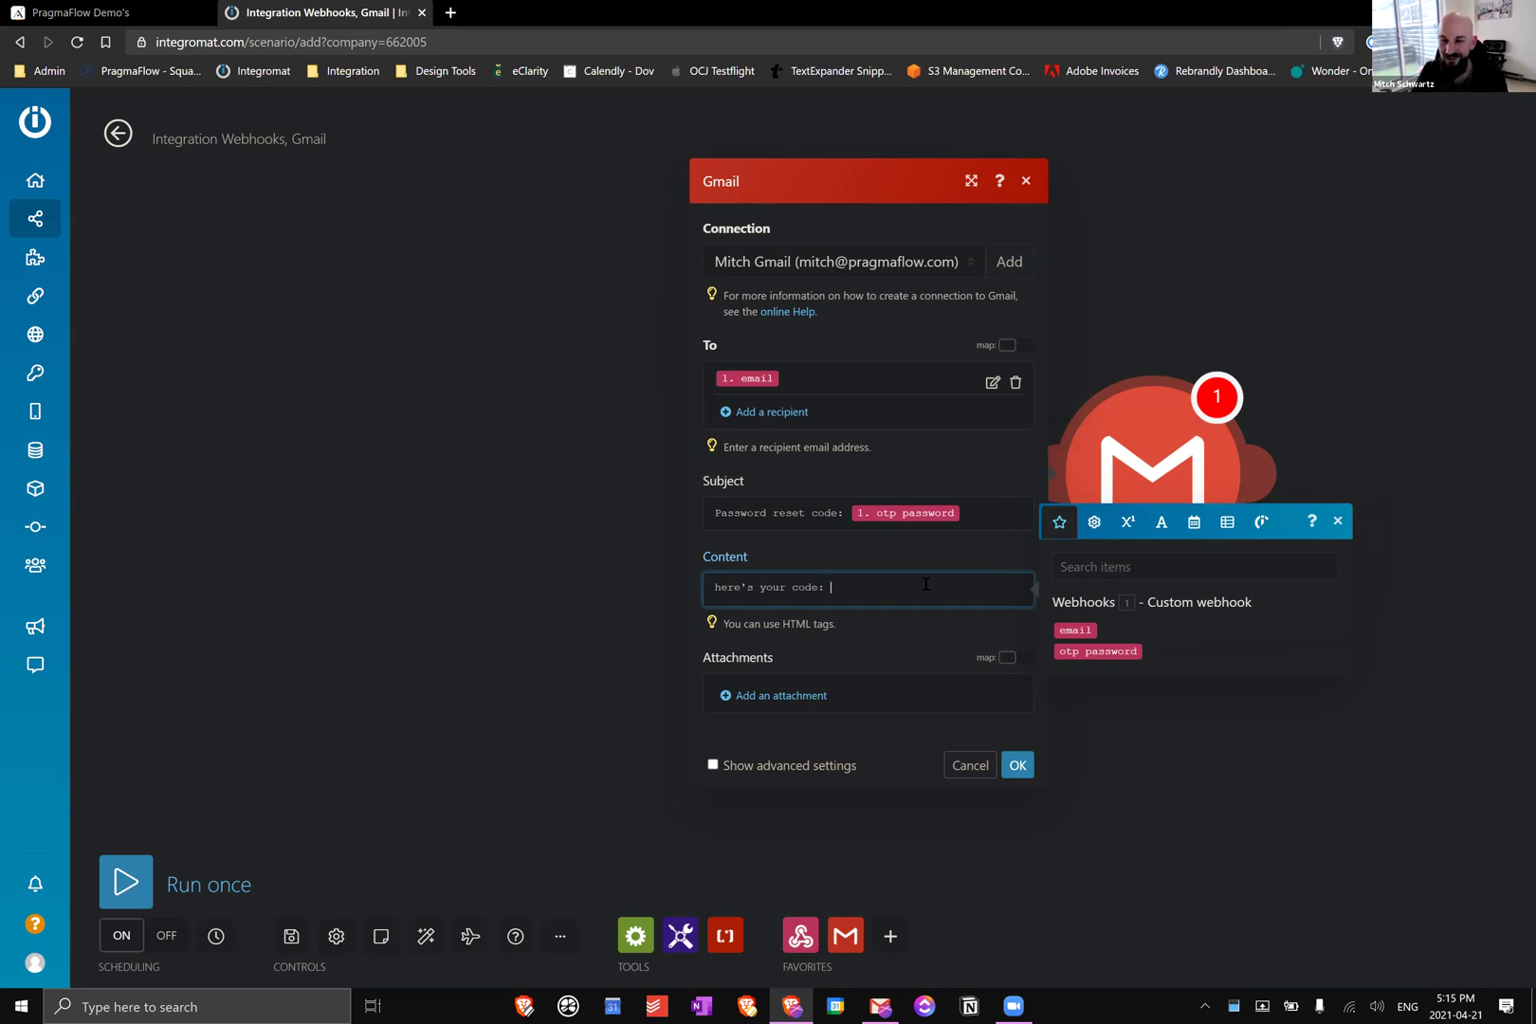
left_click(1091, 649)
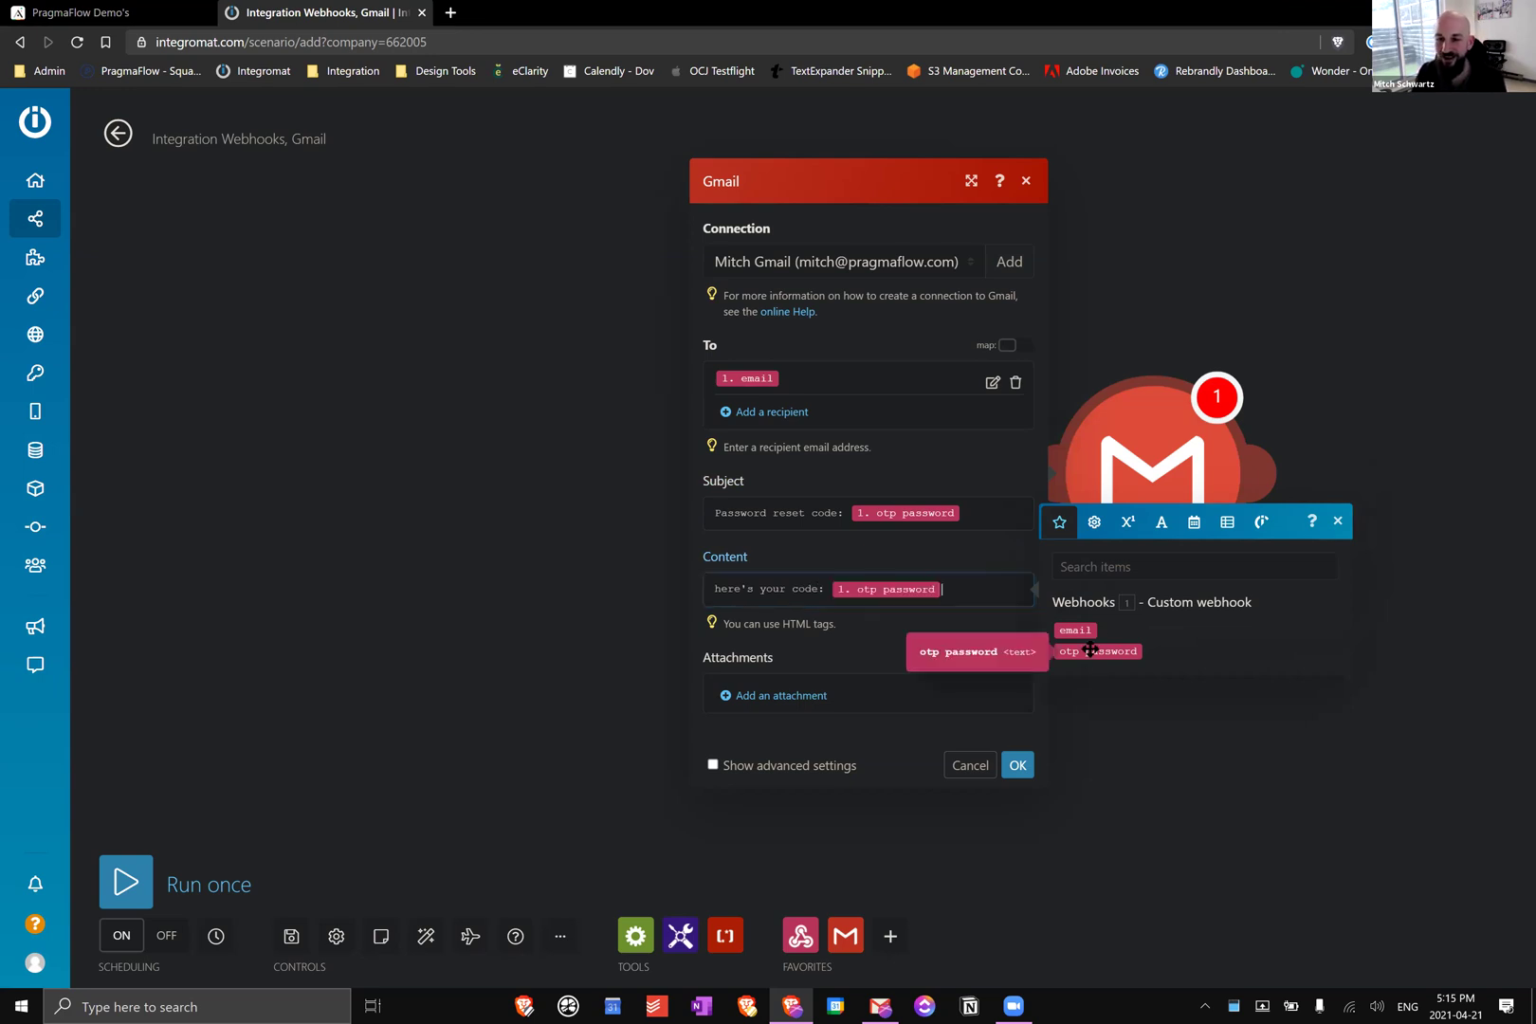
left_click(994, 545)
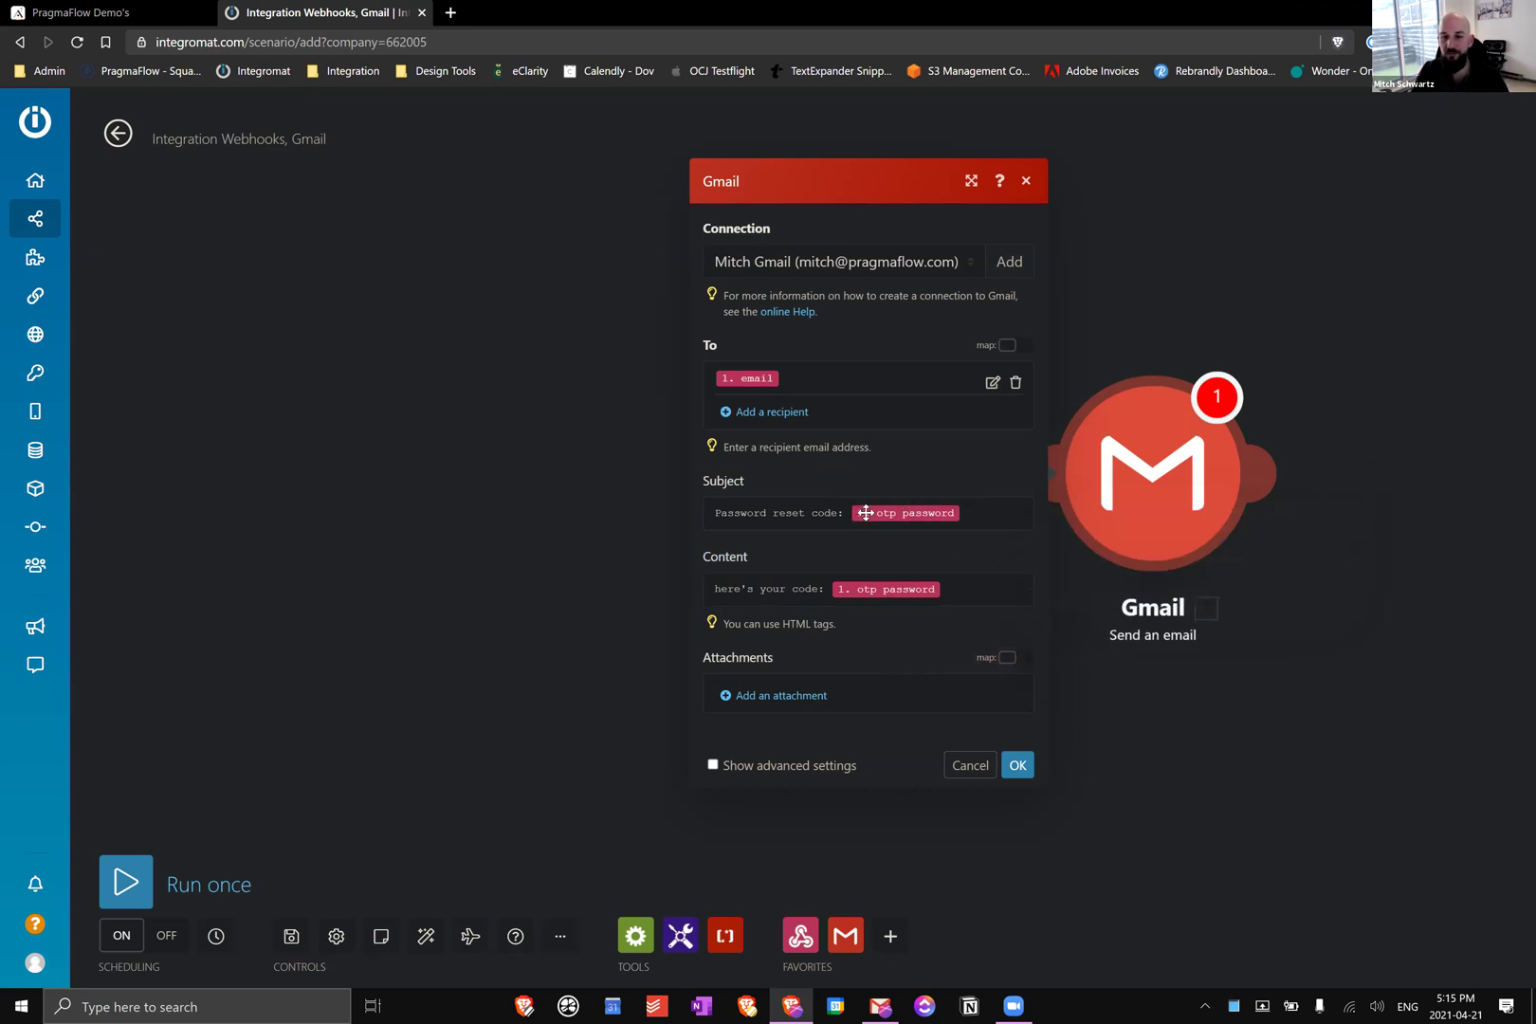
Save the Gmail module settings and close the webhook module without changes
left_click(1019, 770)
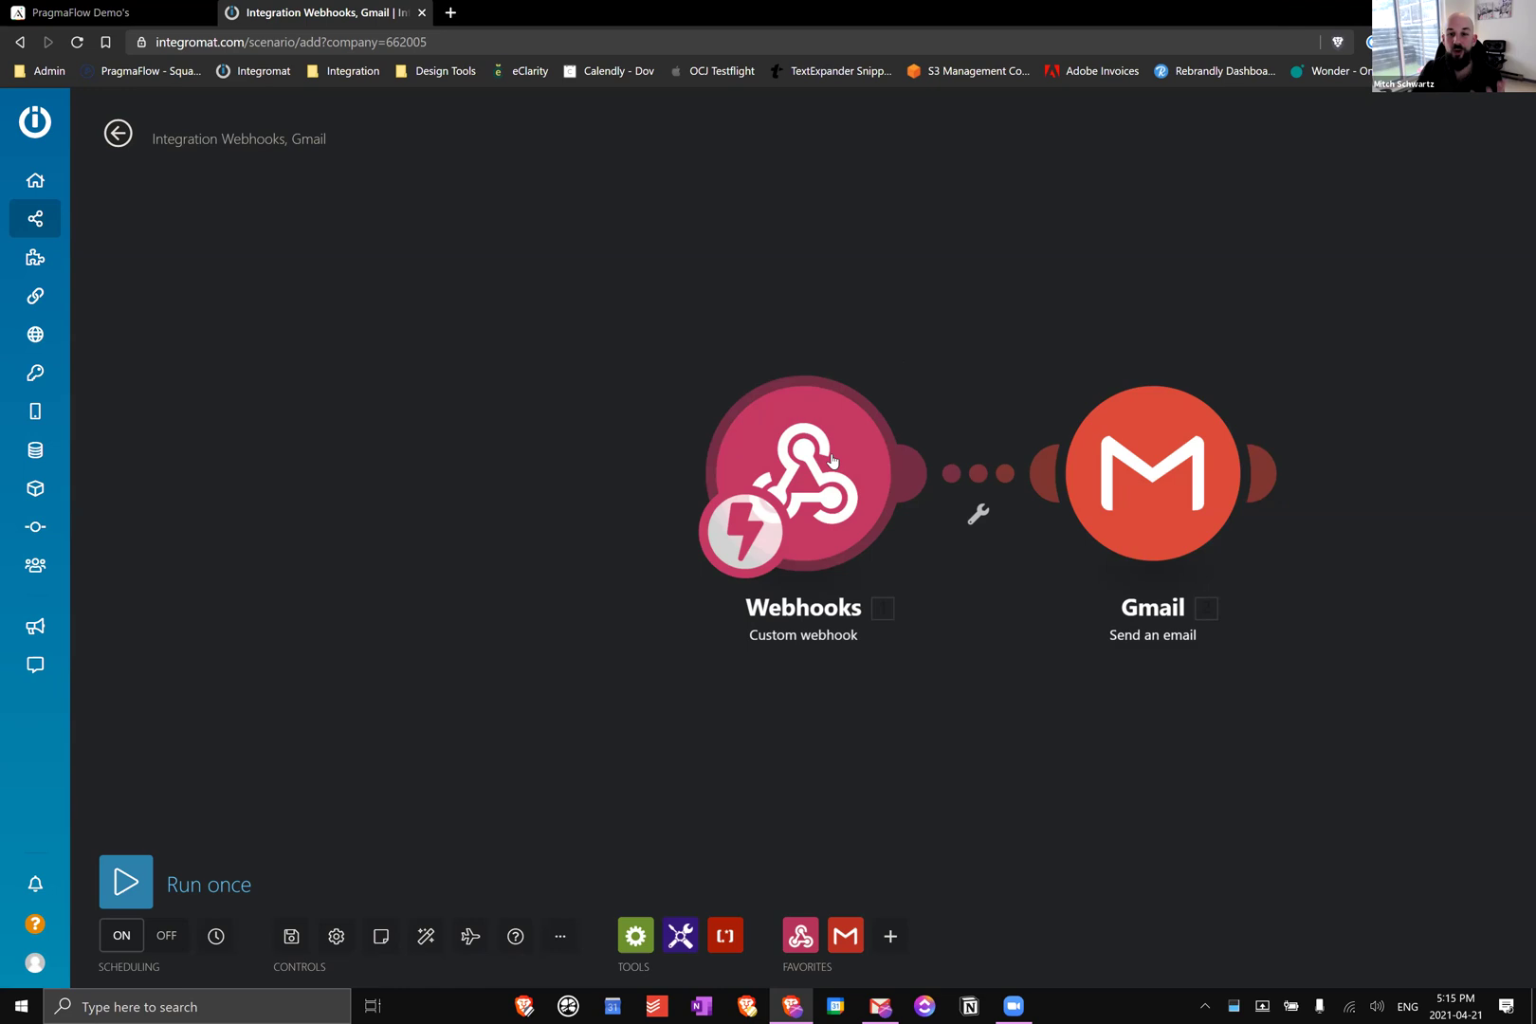
left_click(831, 461)
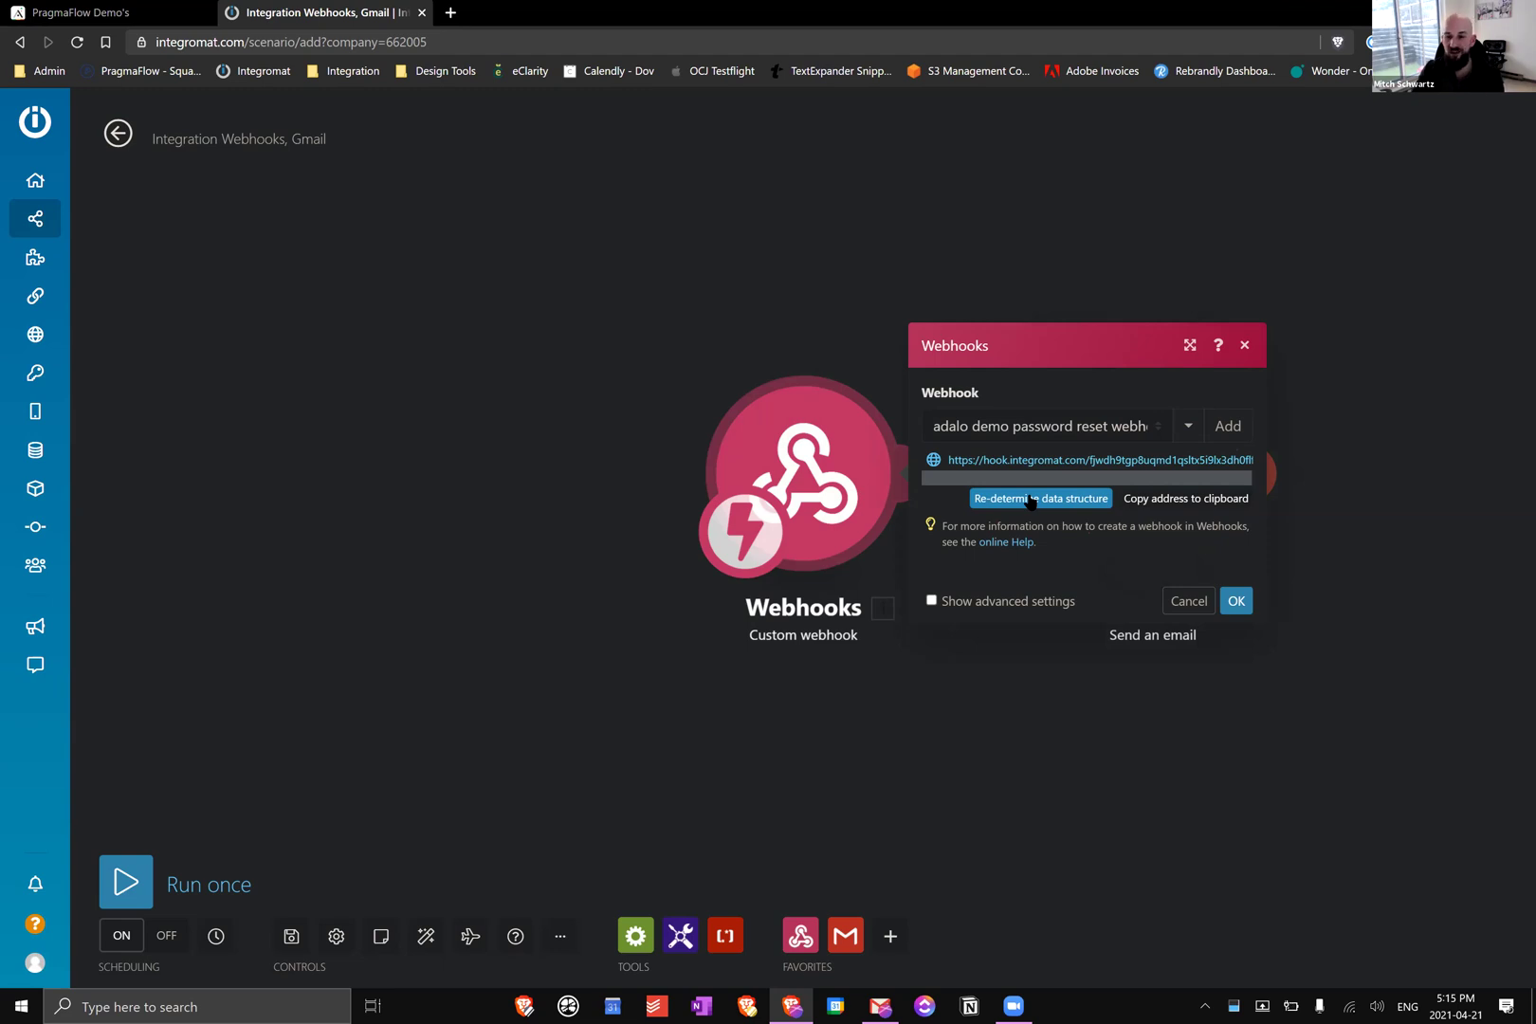
left_click(1247, 346)
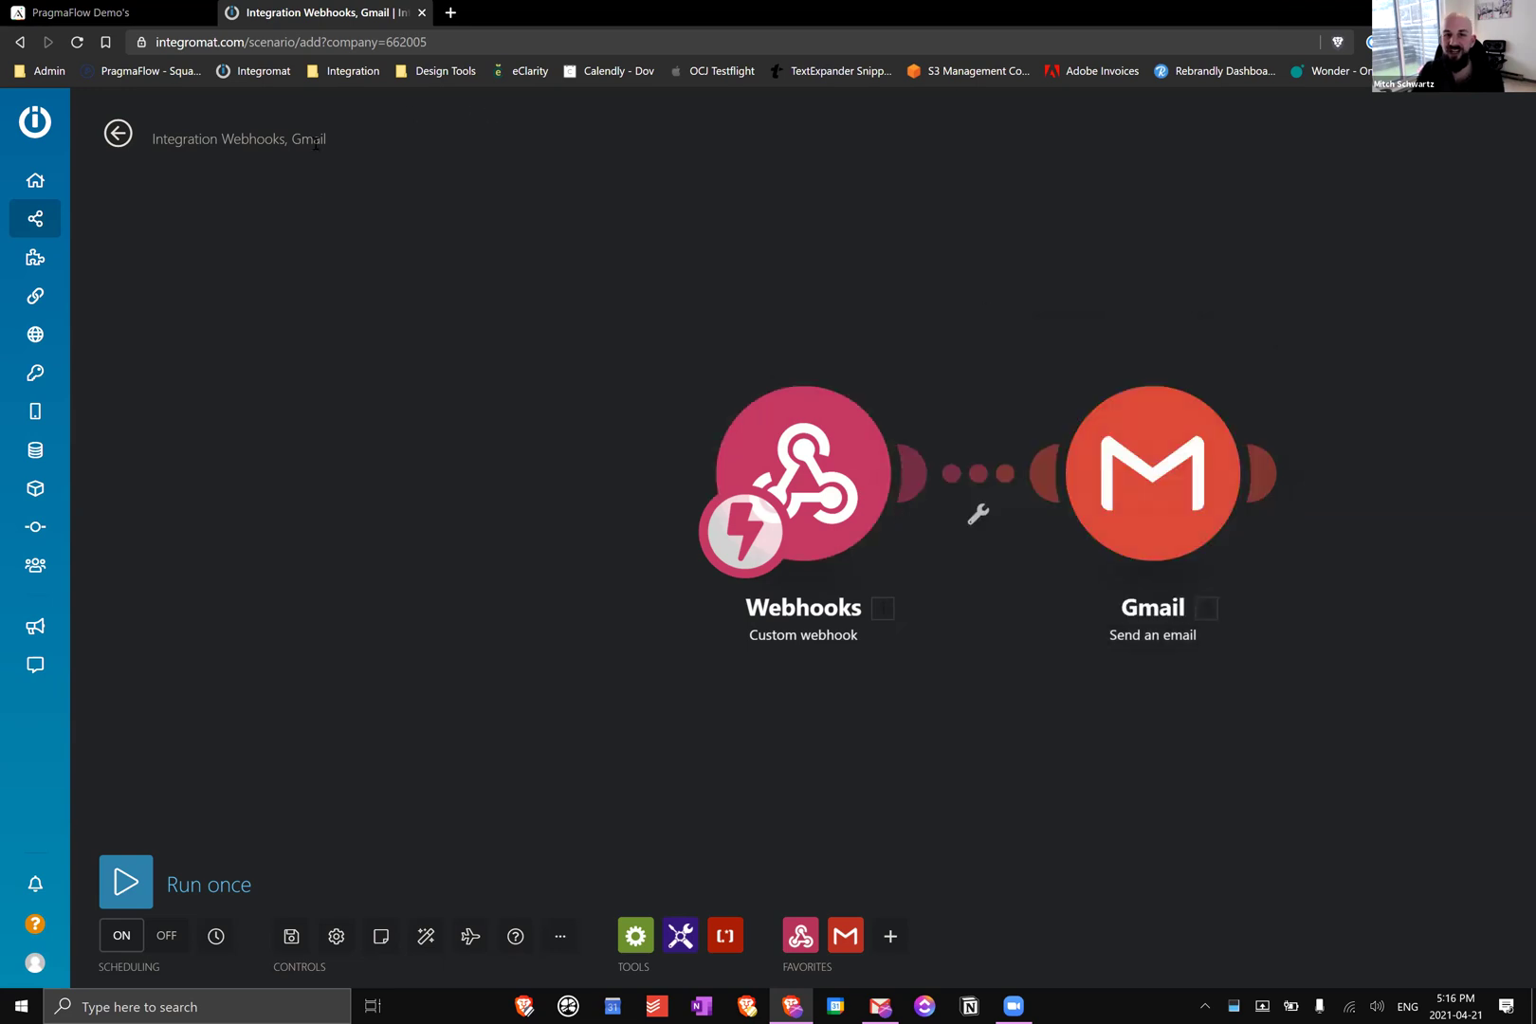
Back in Adalo, set the custom action's email input to Current User > Email
left_click(144, 10)
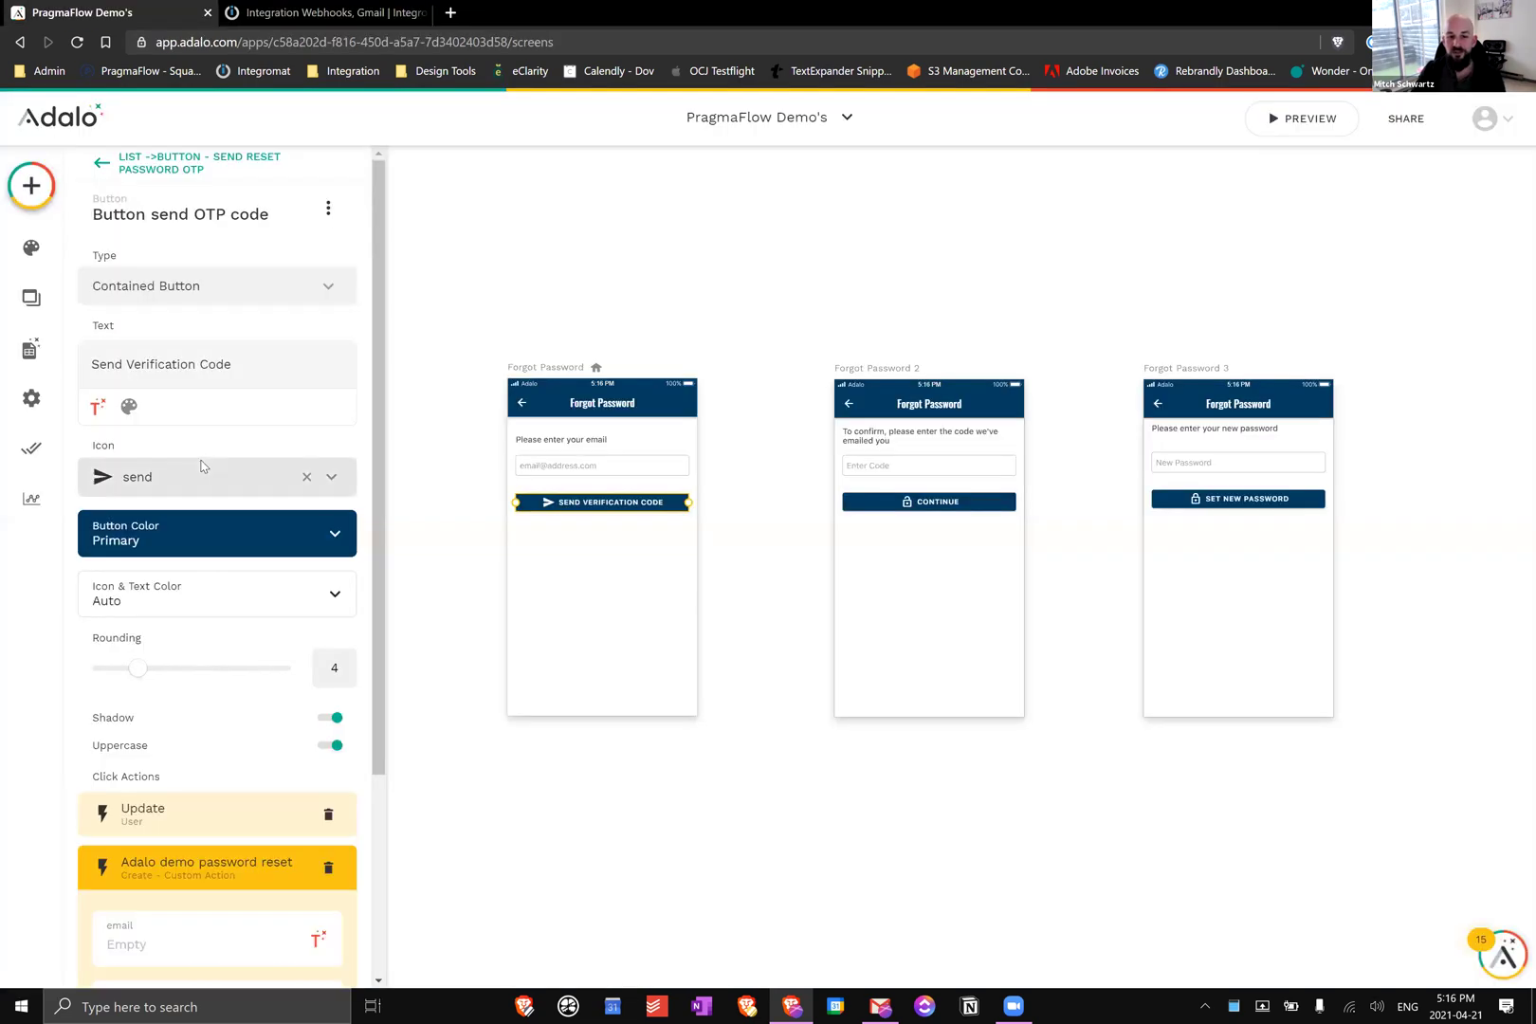
scroll(237, 417, "down", 1)
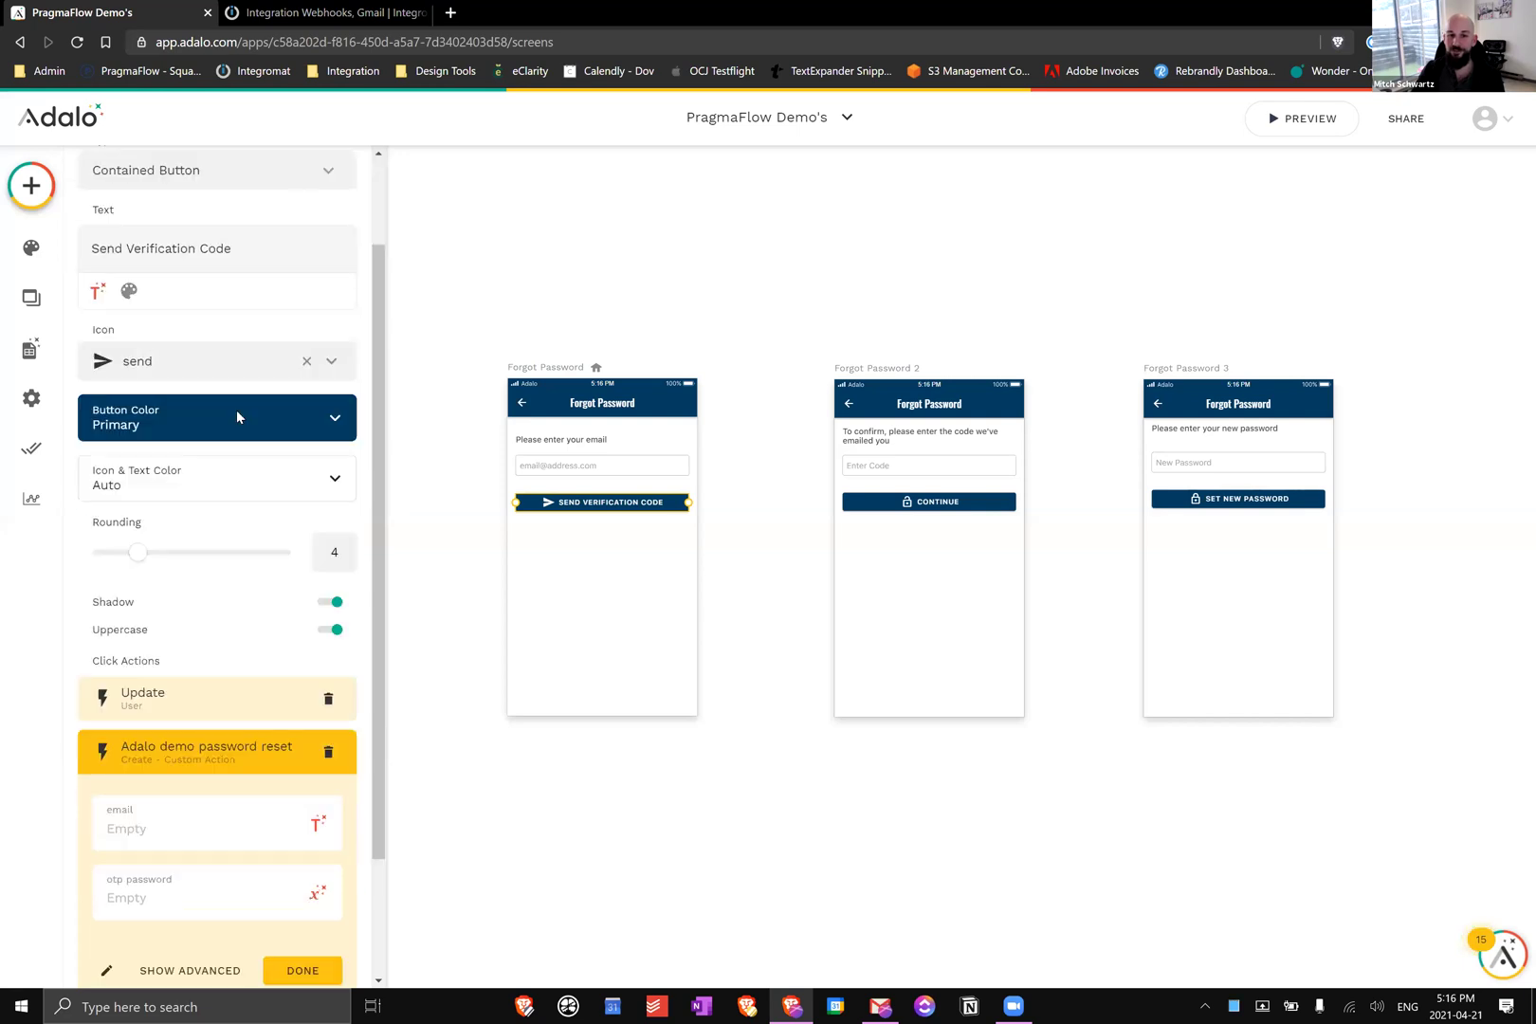
scroll(237, 413, "down", 2)
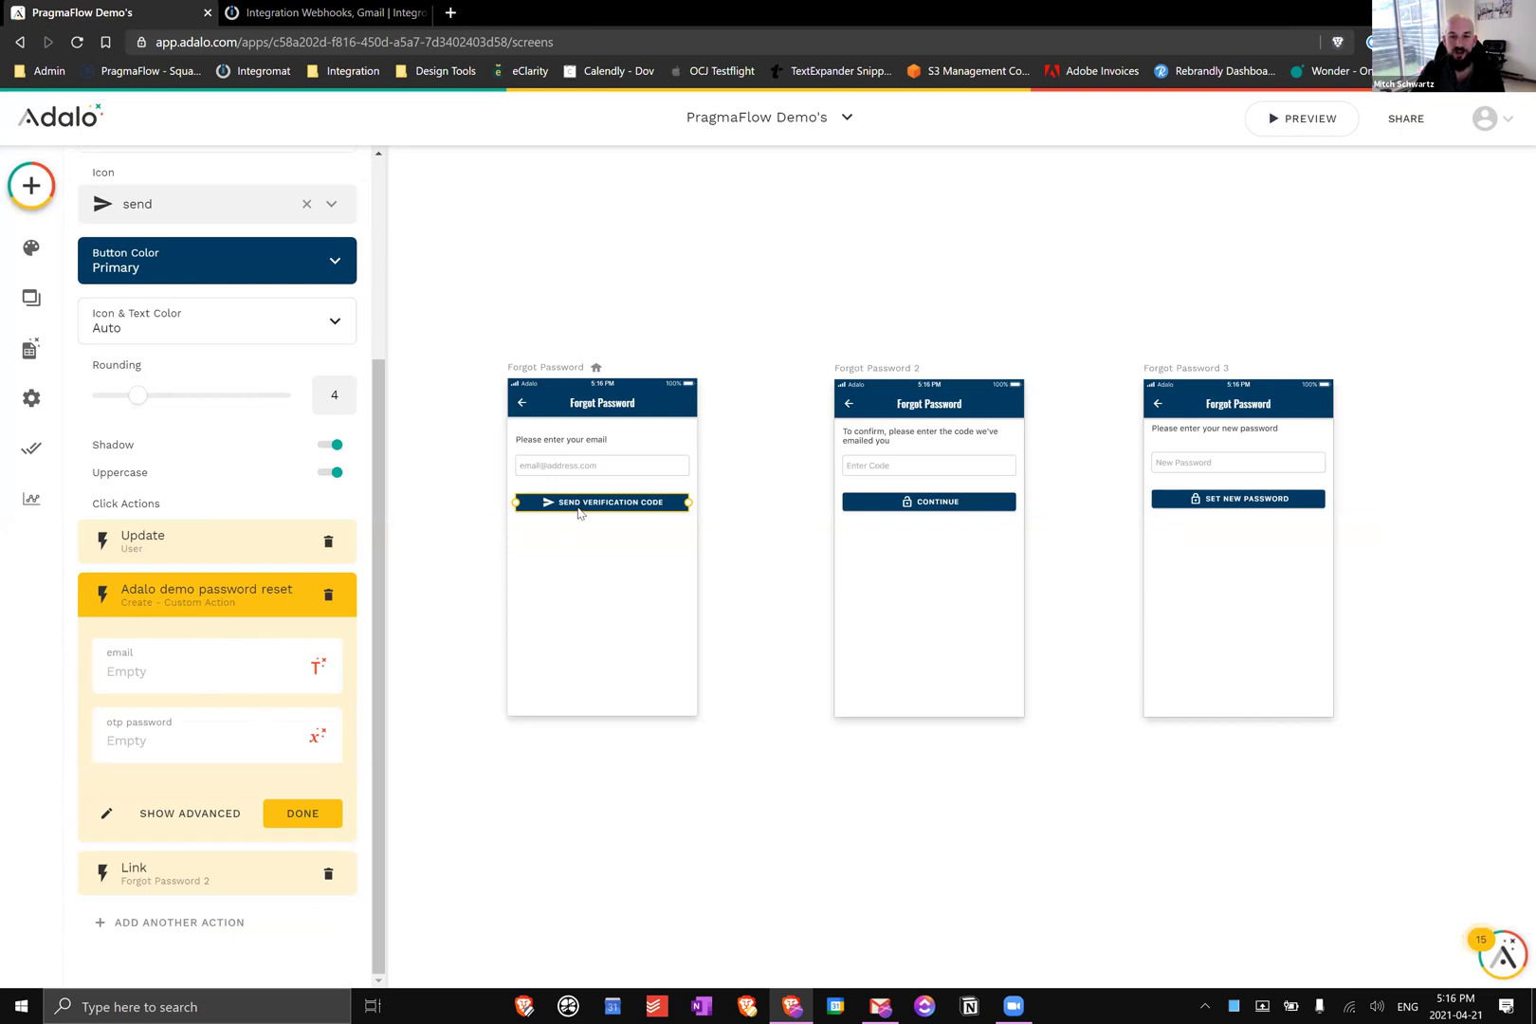
left_click(318, 668)
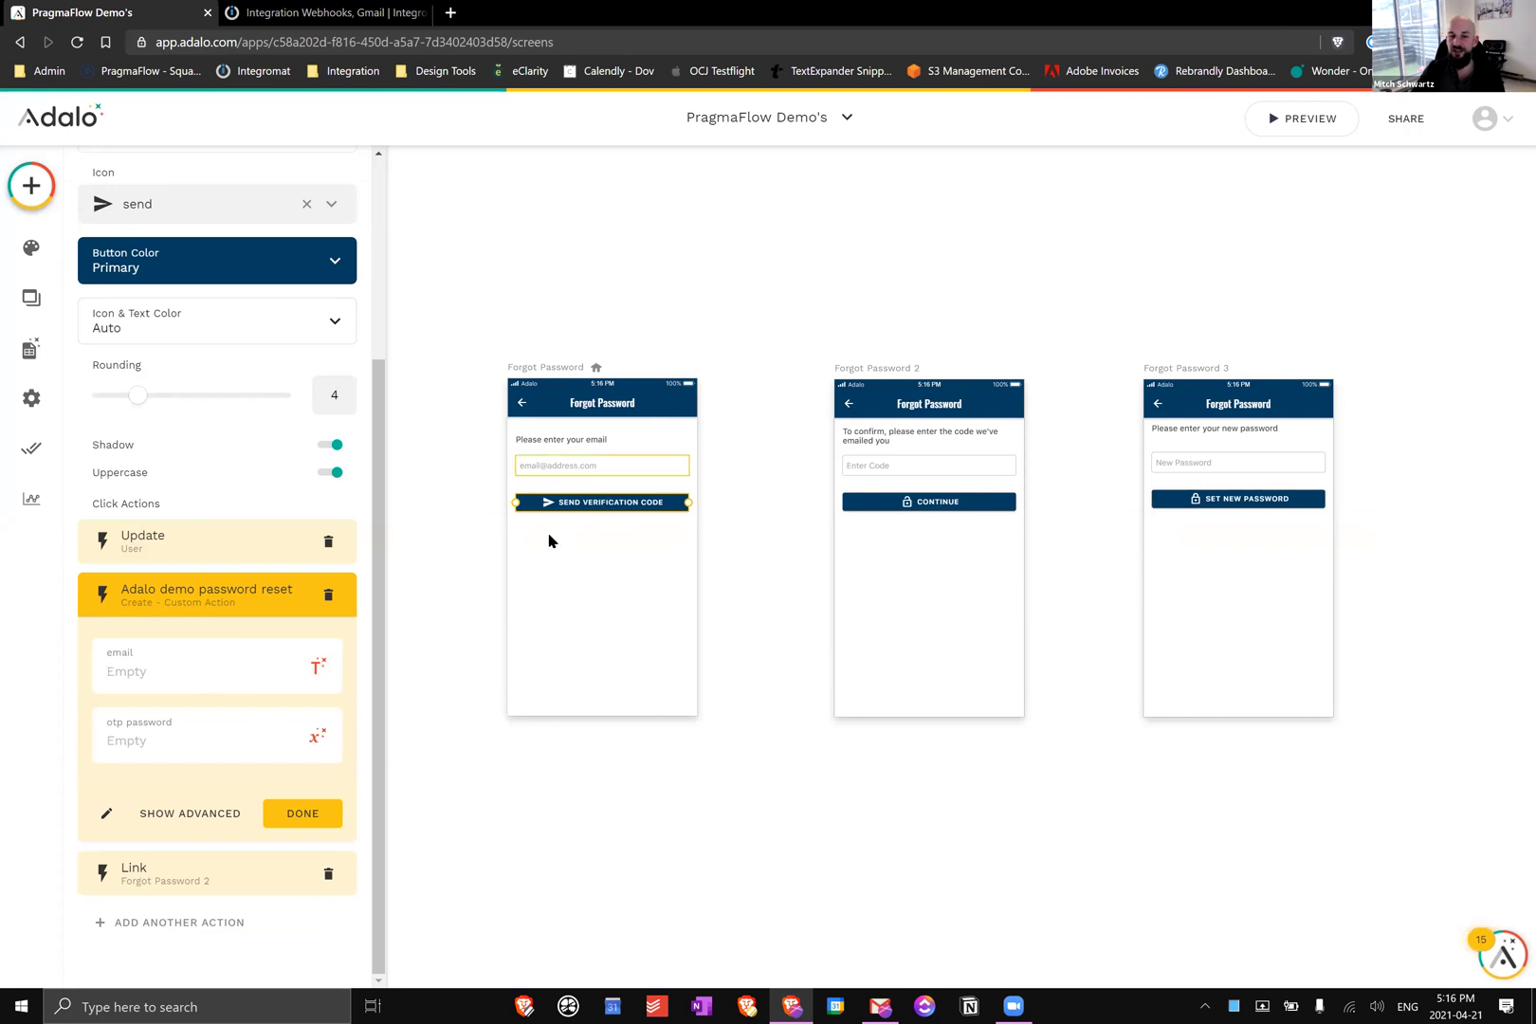
left_click(319, 668)
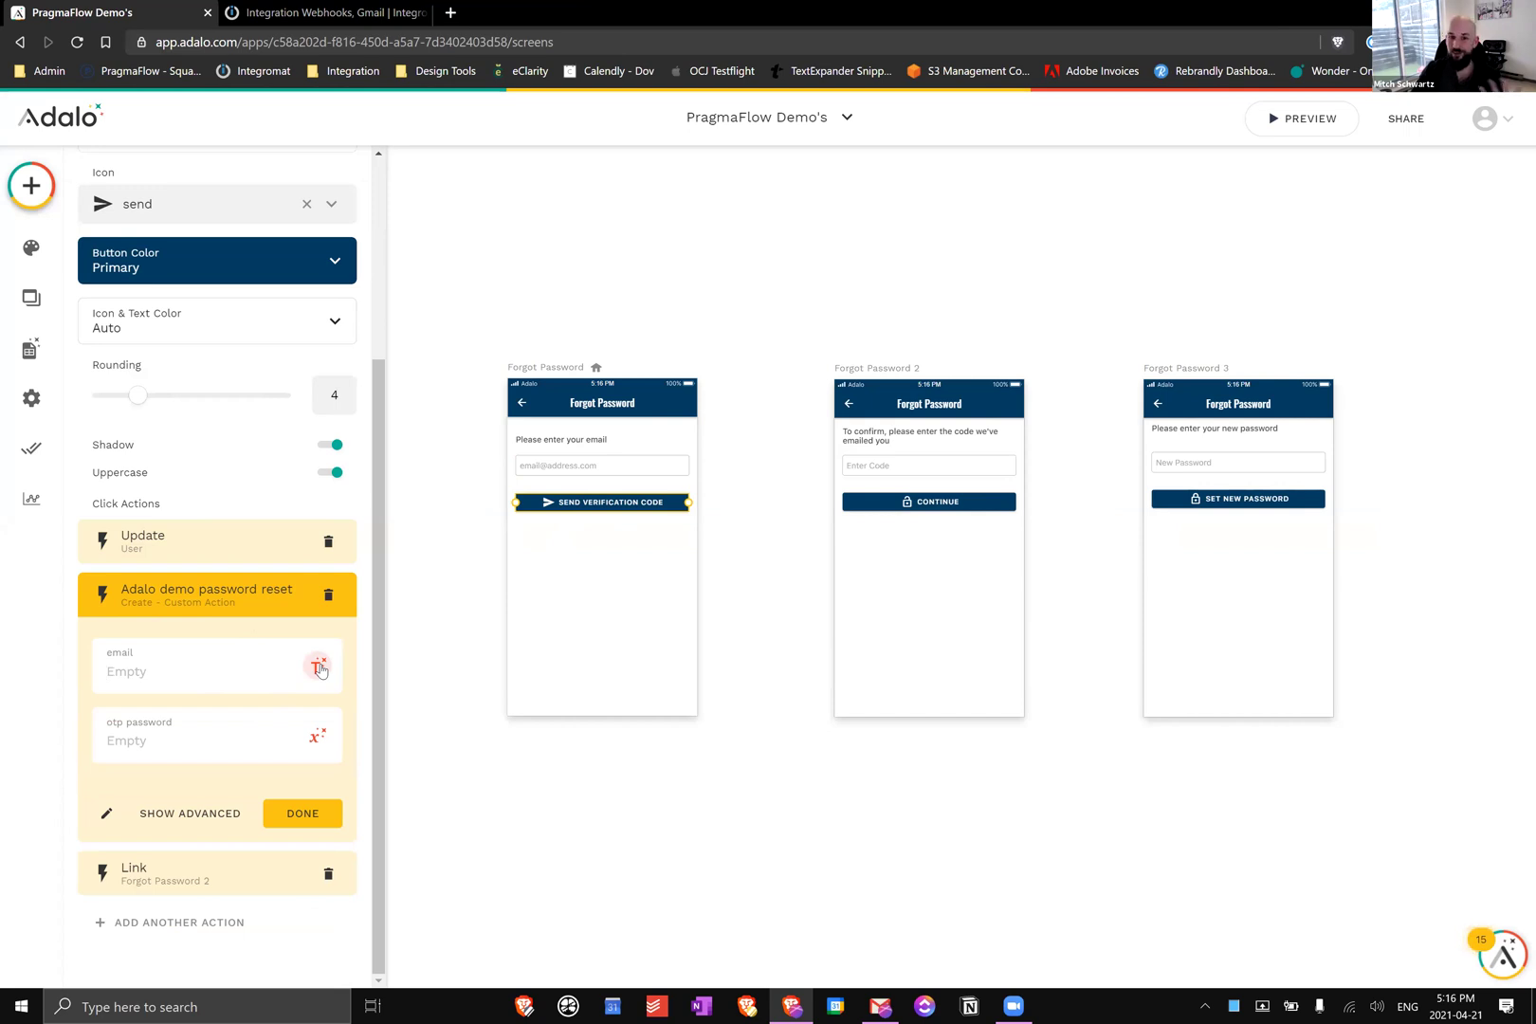
left_click(320, 668)
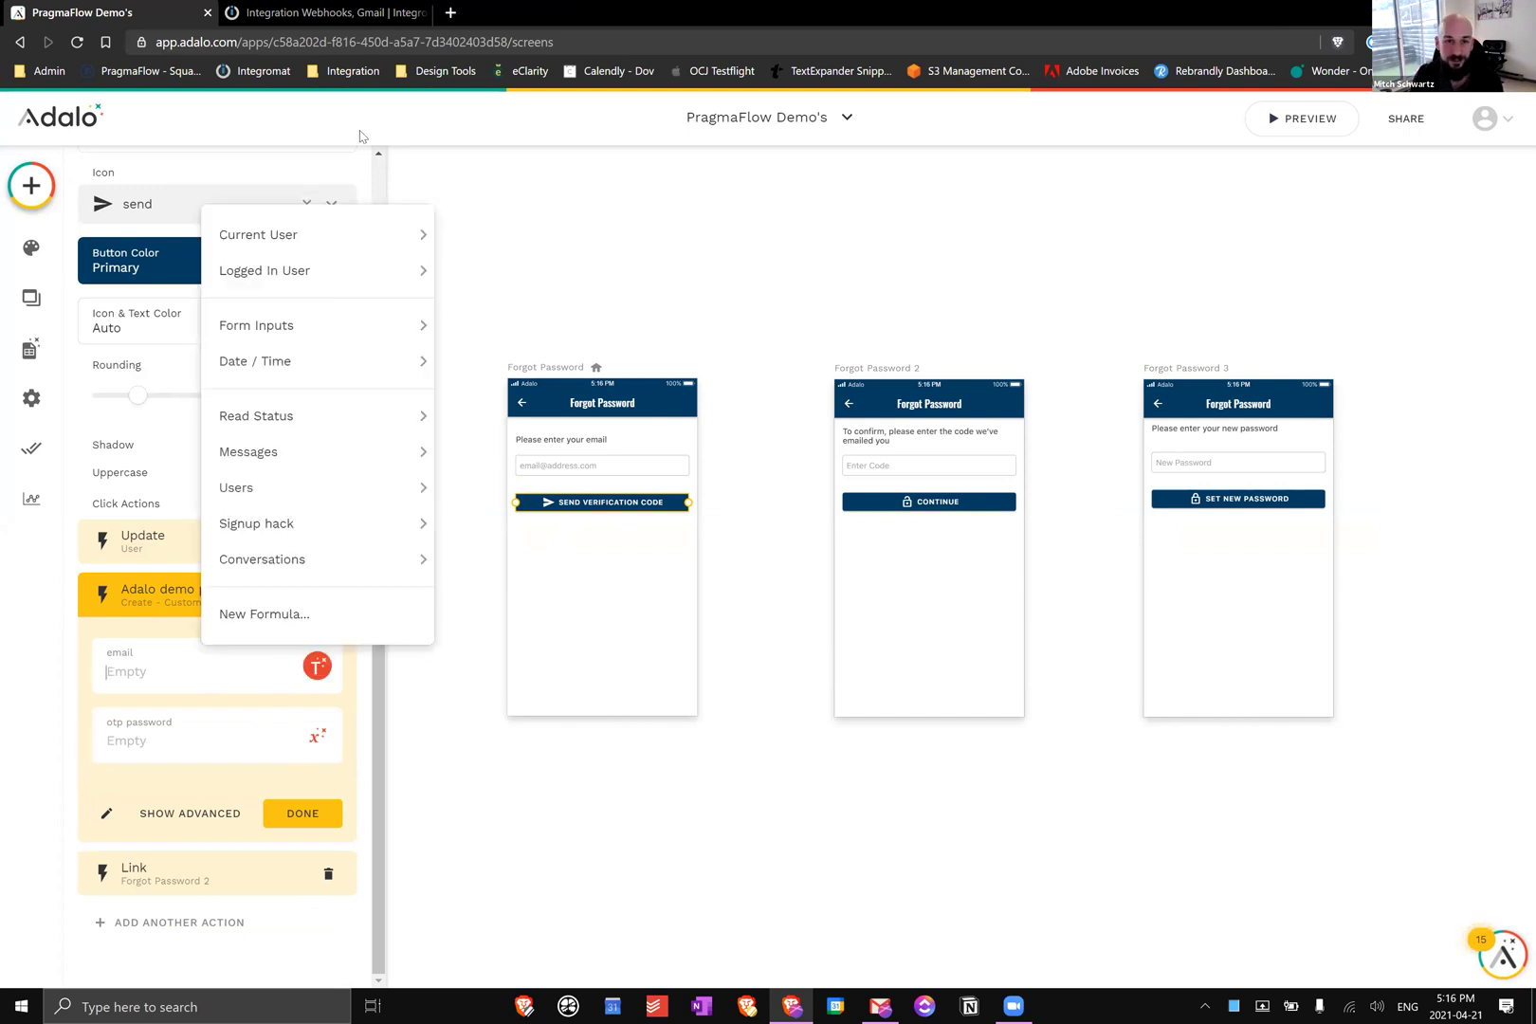
mouse_move(414, 230)
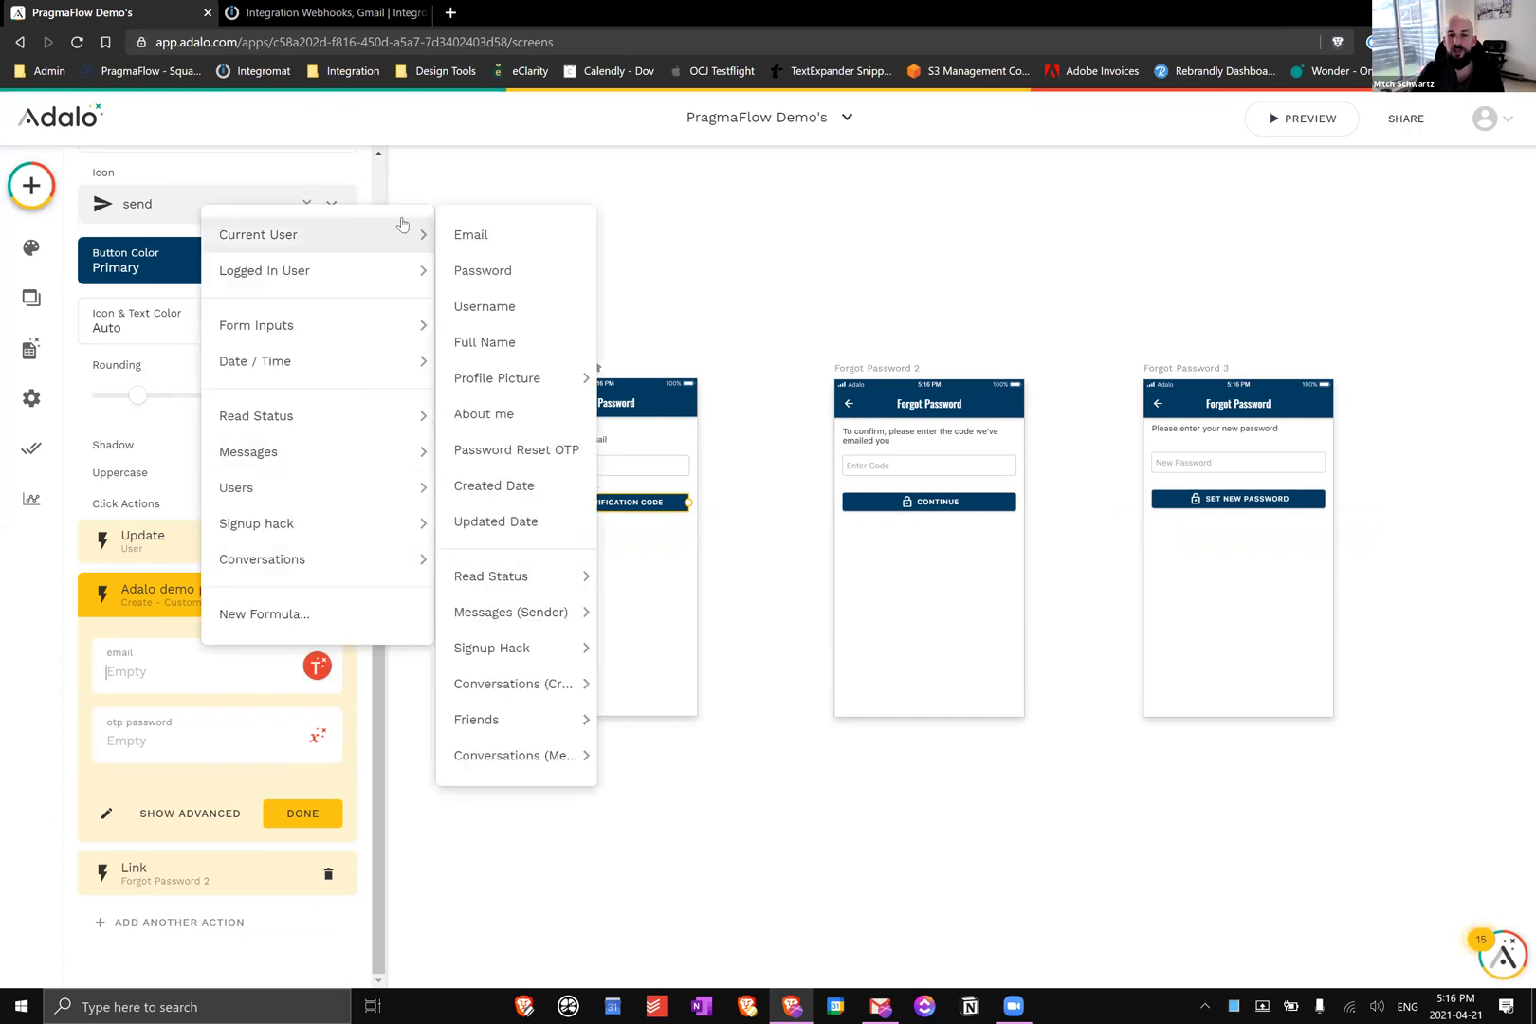
left_click(481, 241)
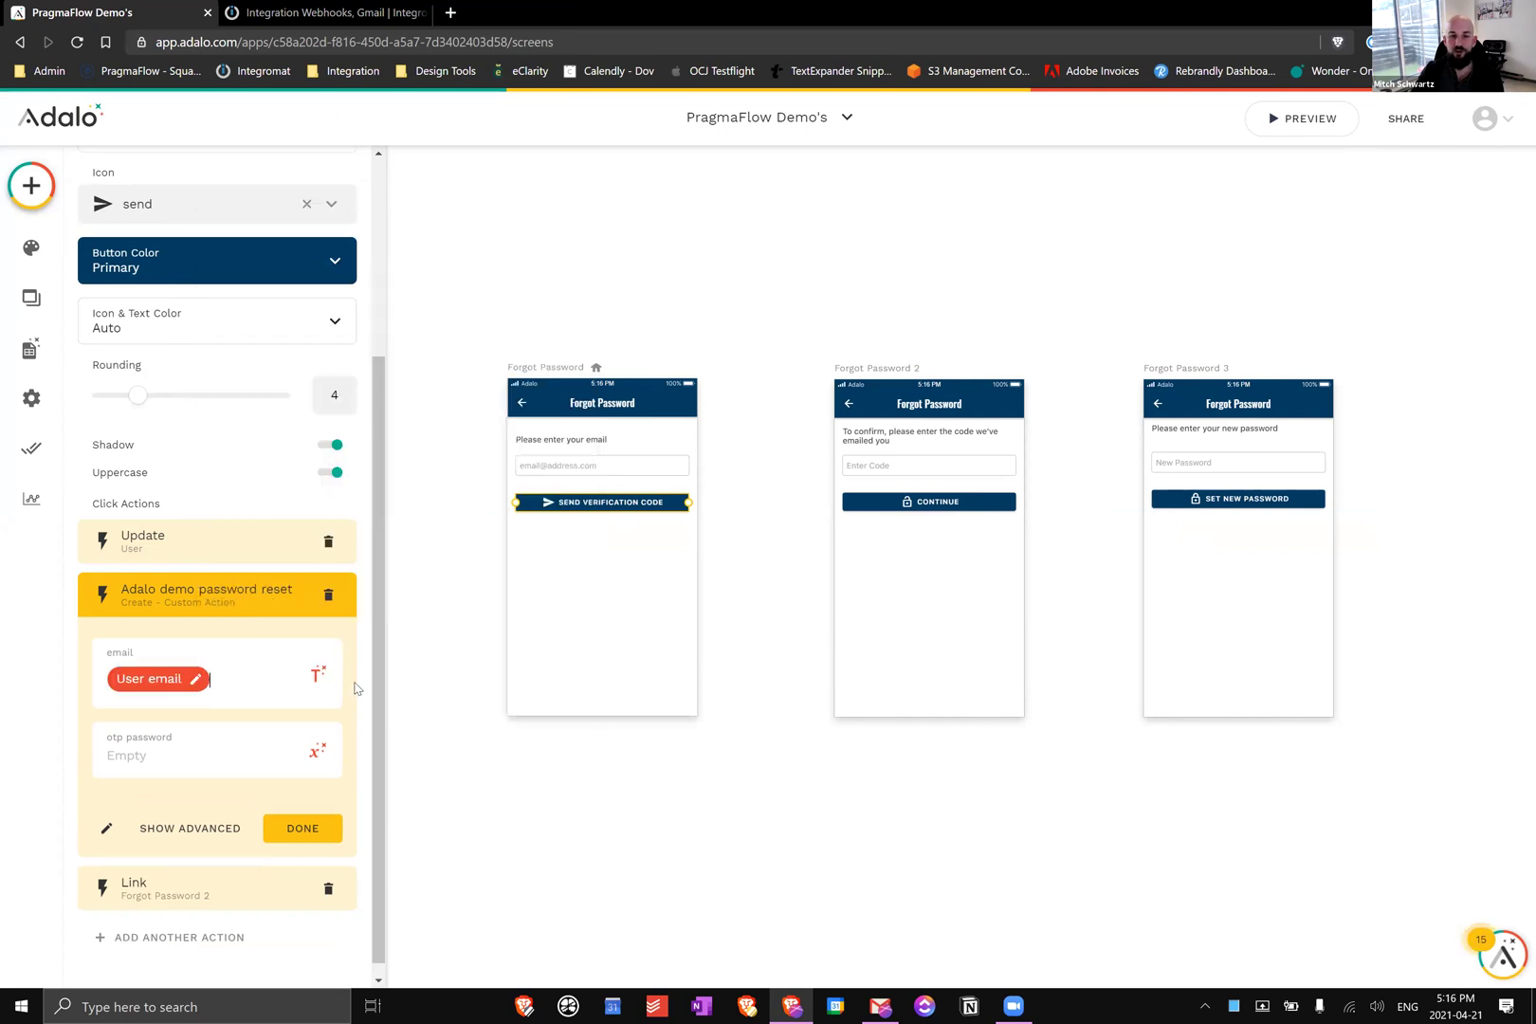
Set the otp password input to Current User > Password Reset OTP and finish the action
left_click(317, 750)
mouse_move(398, 320)
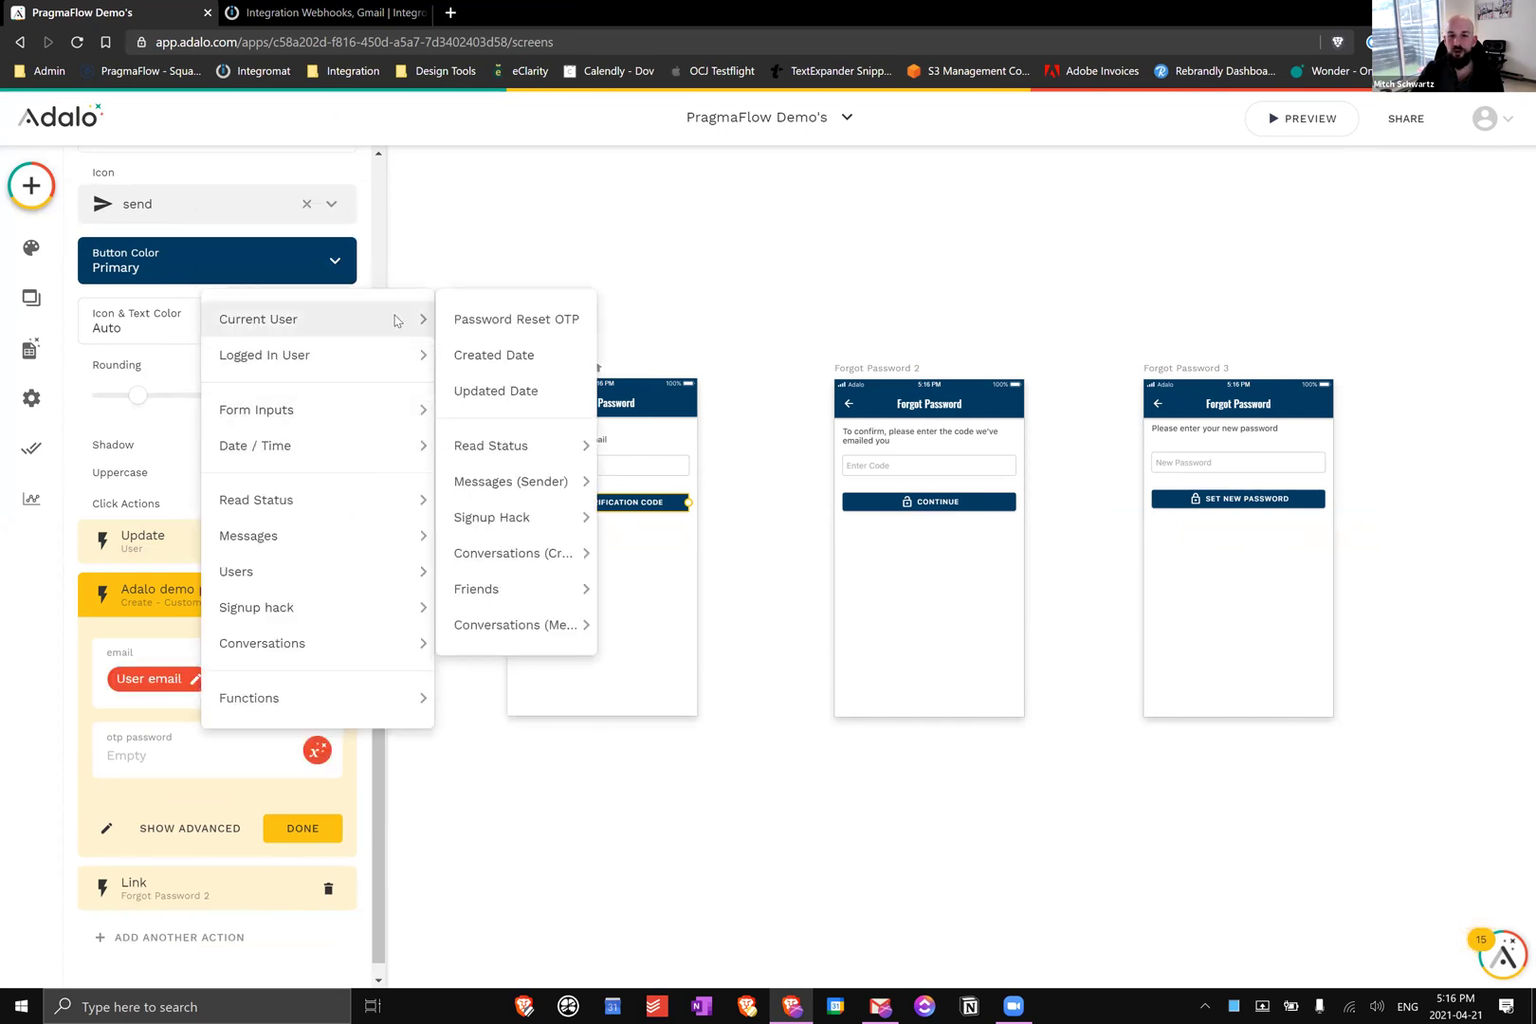
left_click(467, 323)
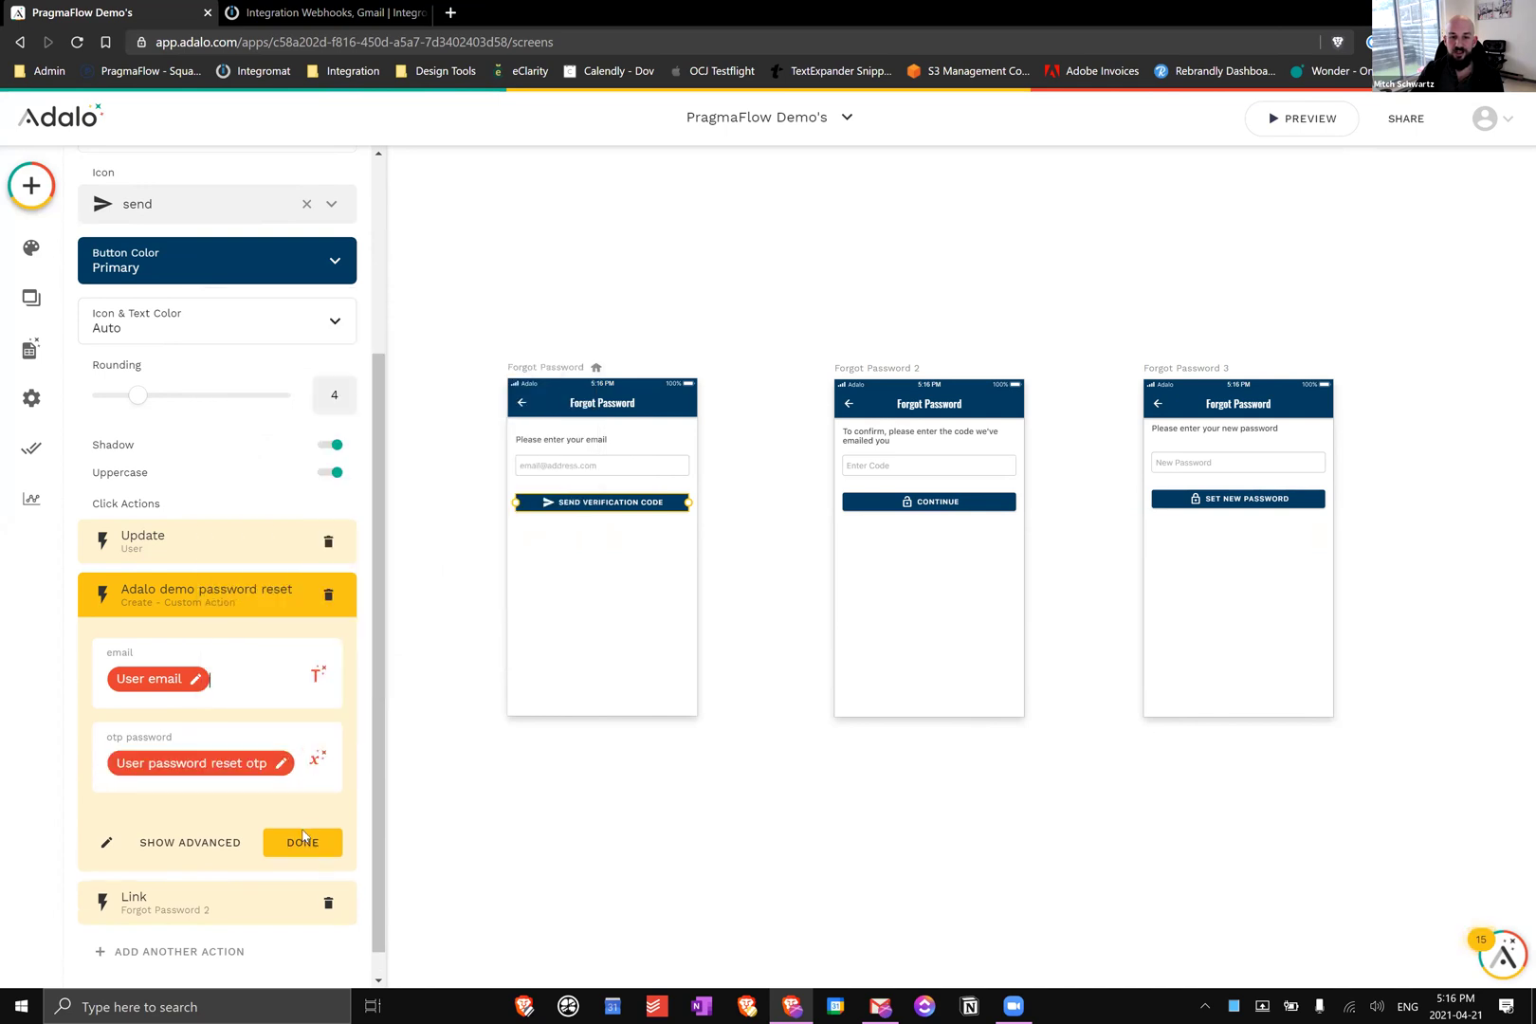
left_click(303, 840)
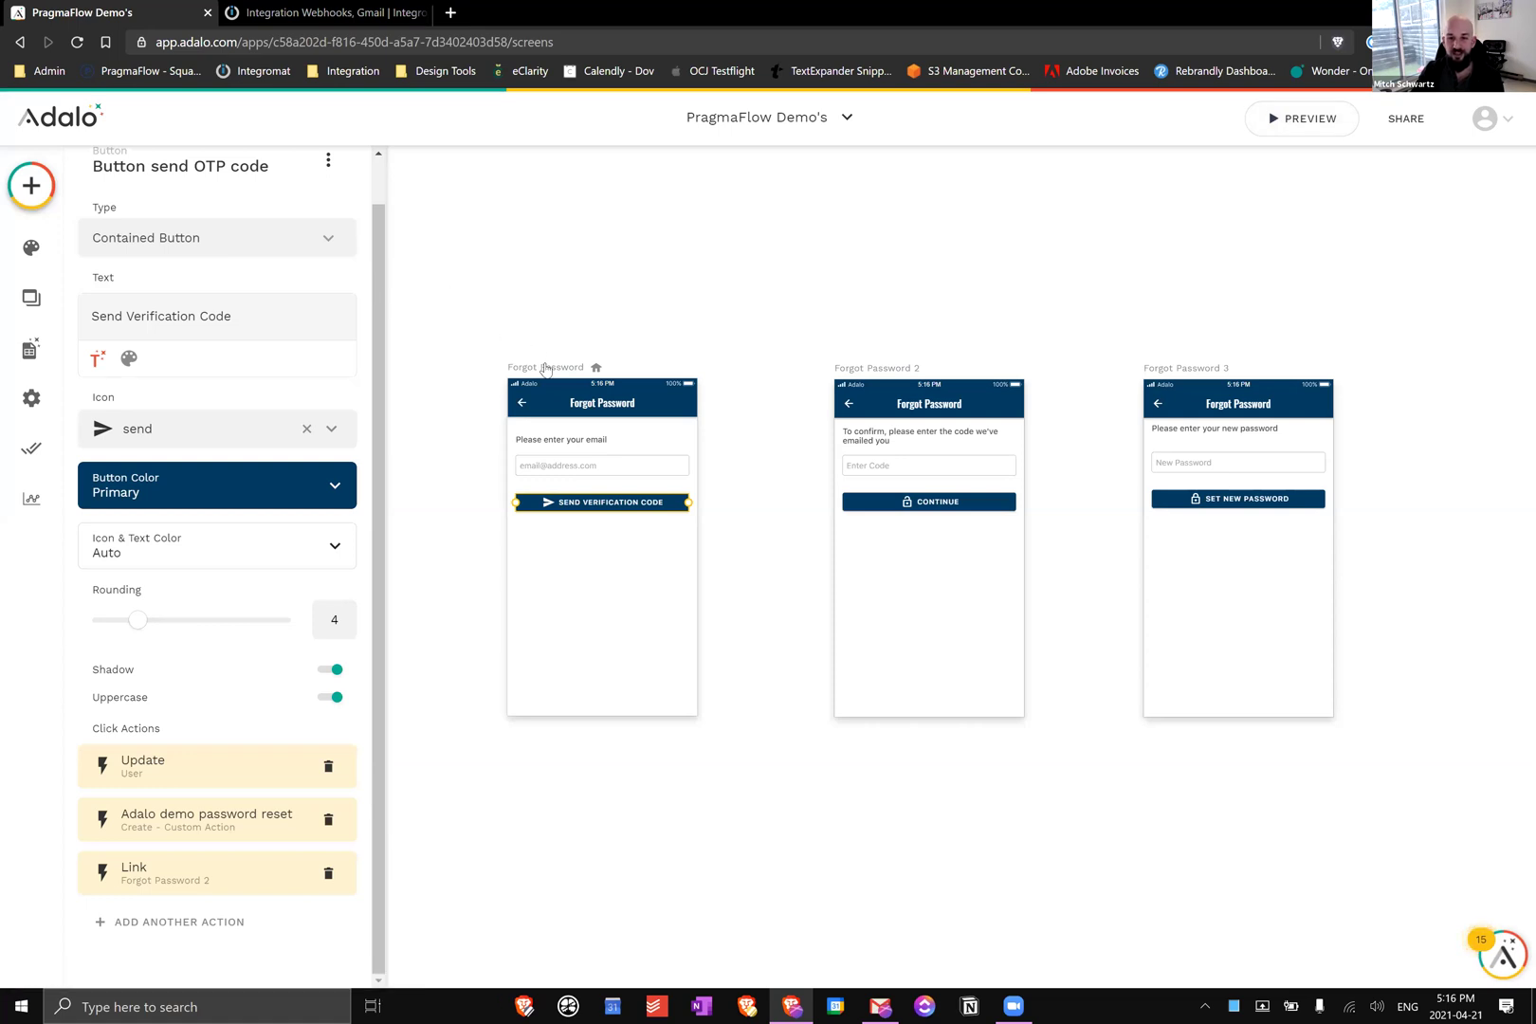
Open the Adalo app preview and save the Integromat scenario so its webhook waits for data
left_click(1298, 131)
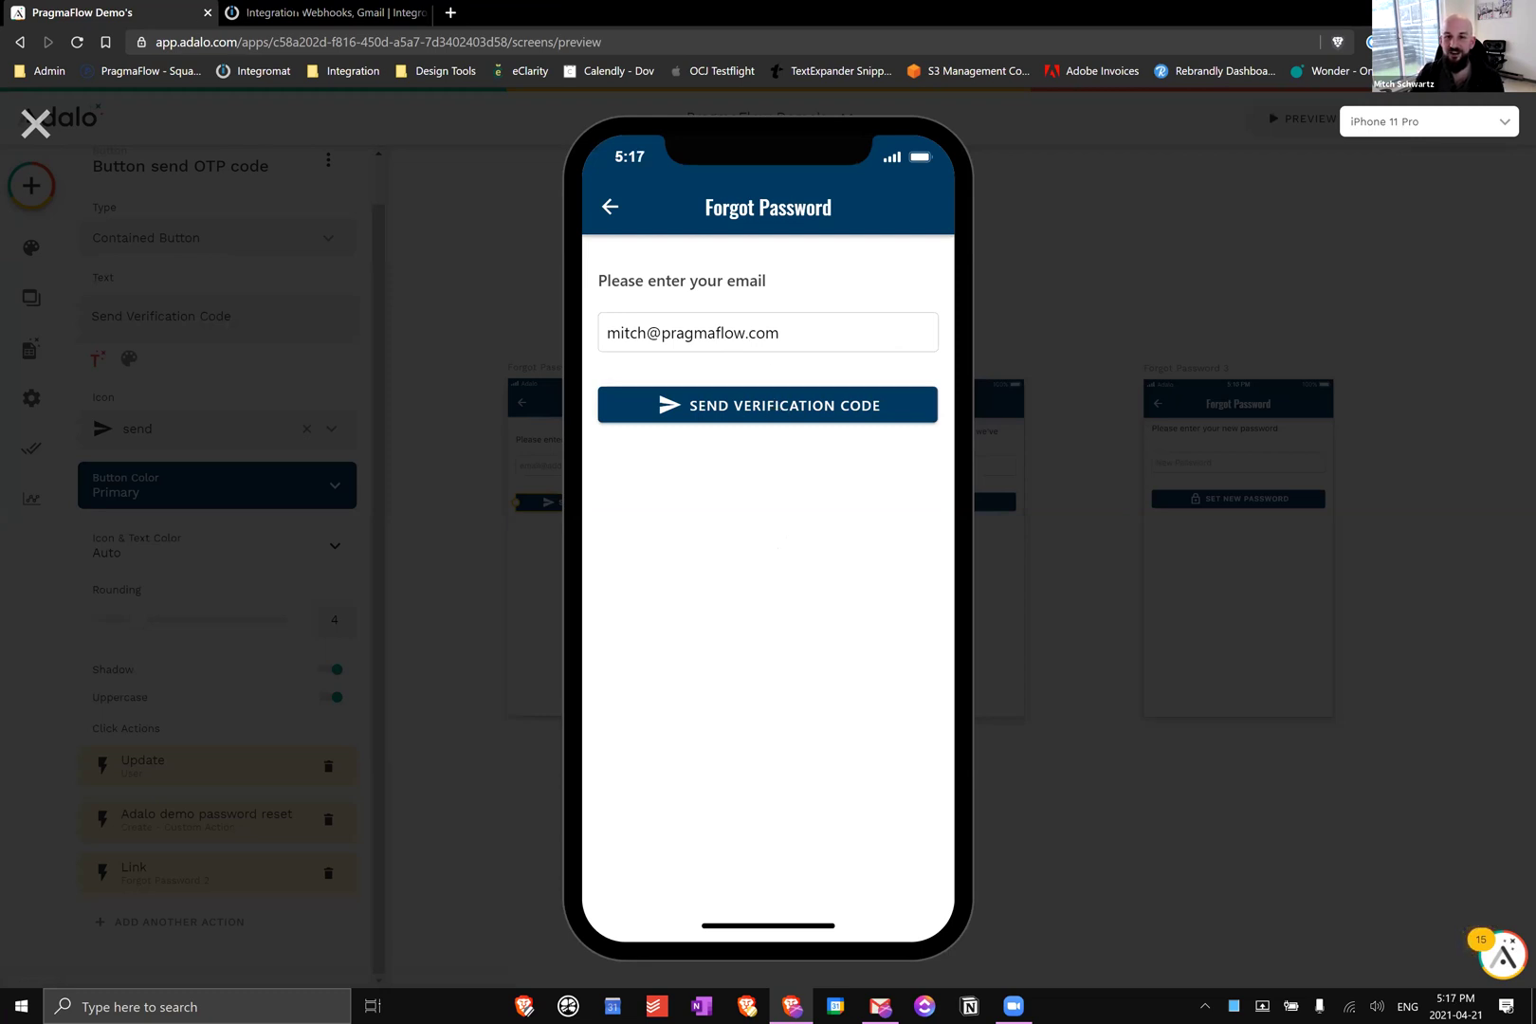
key("ctrl+Tab")
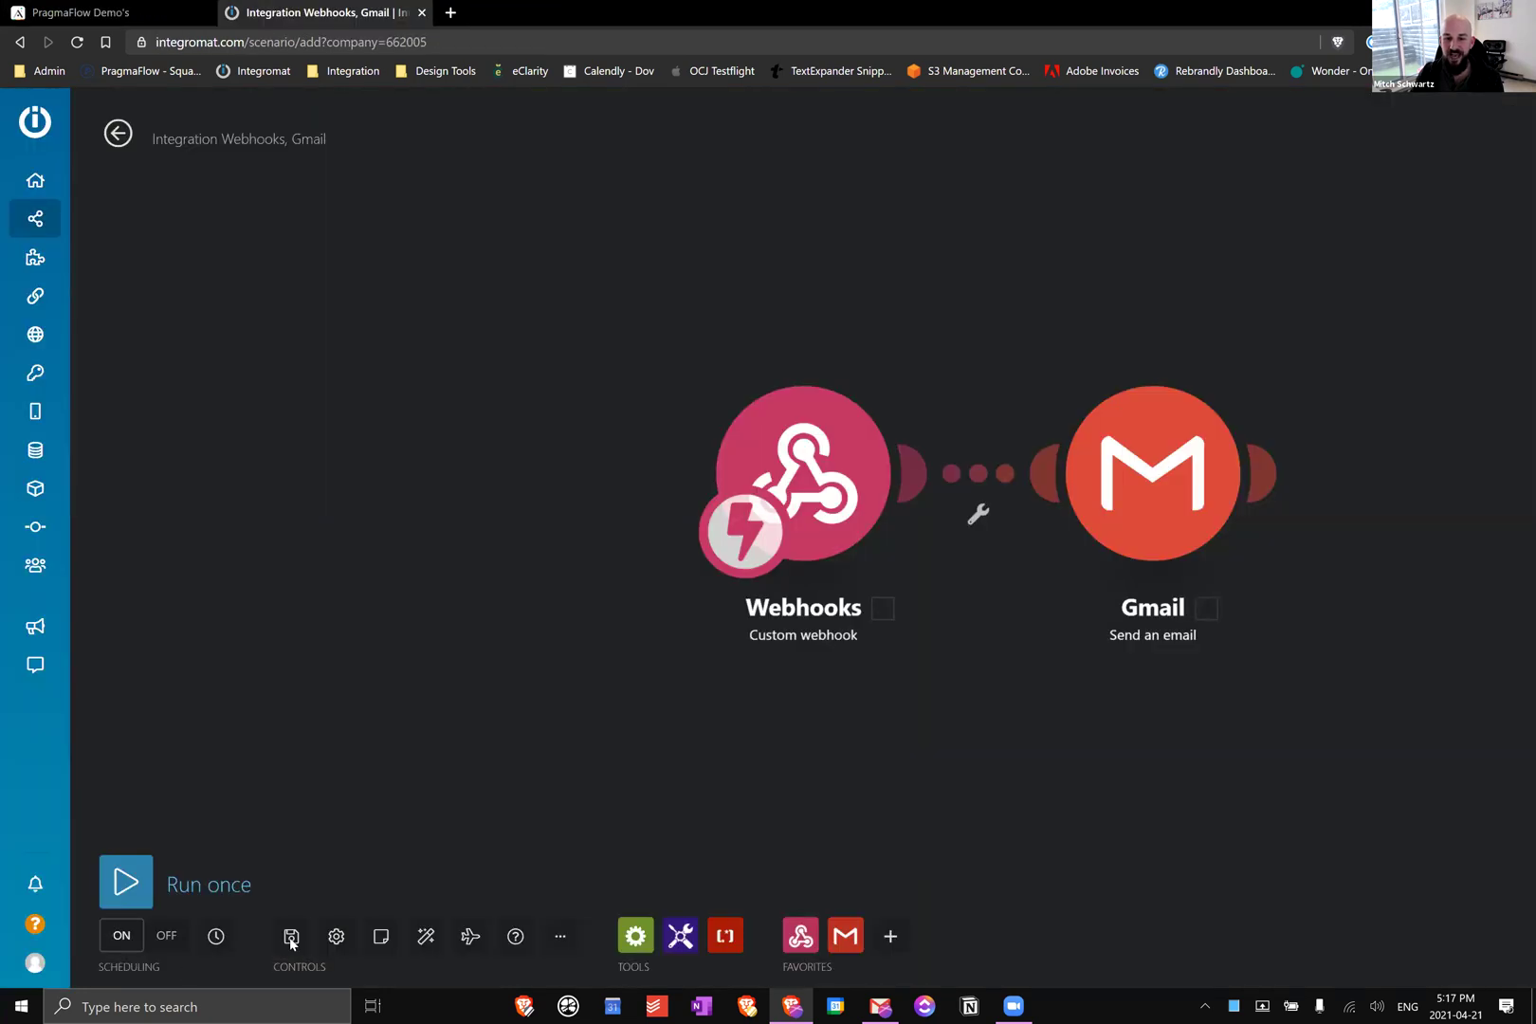
left_click(293, 939)
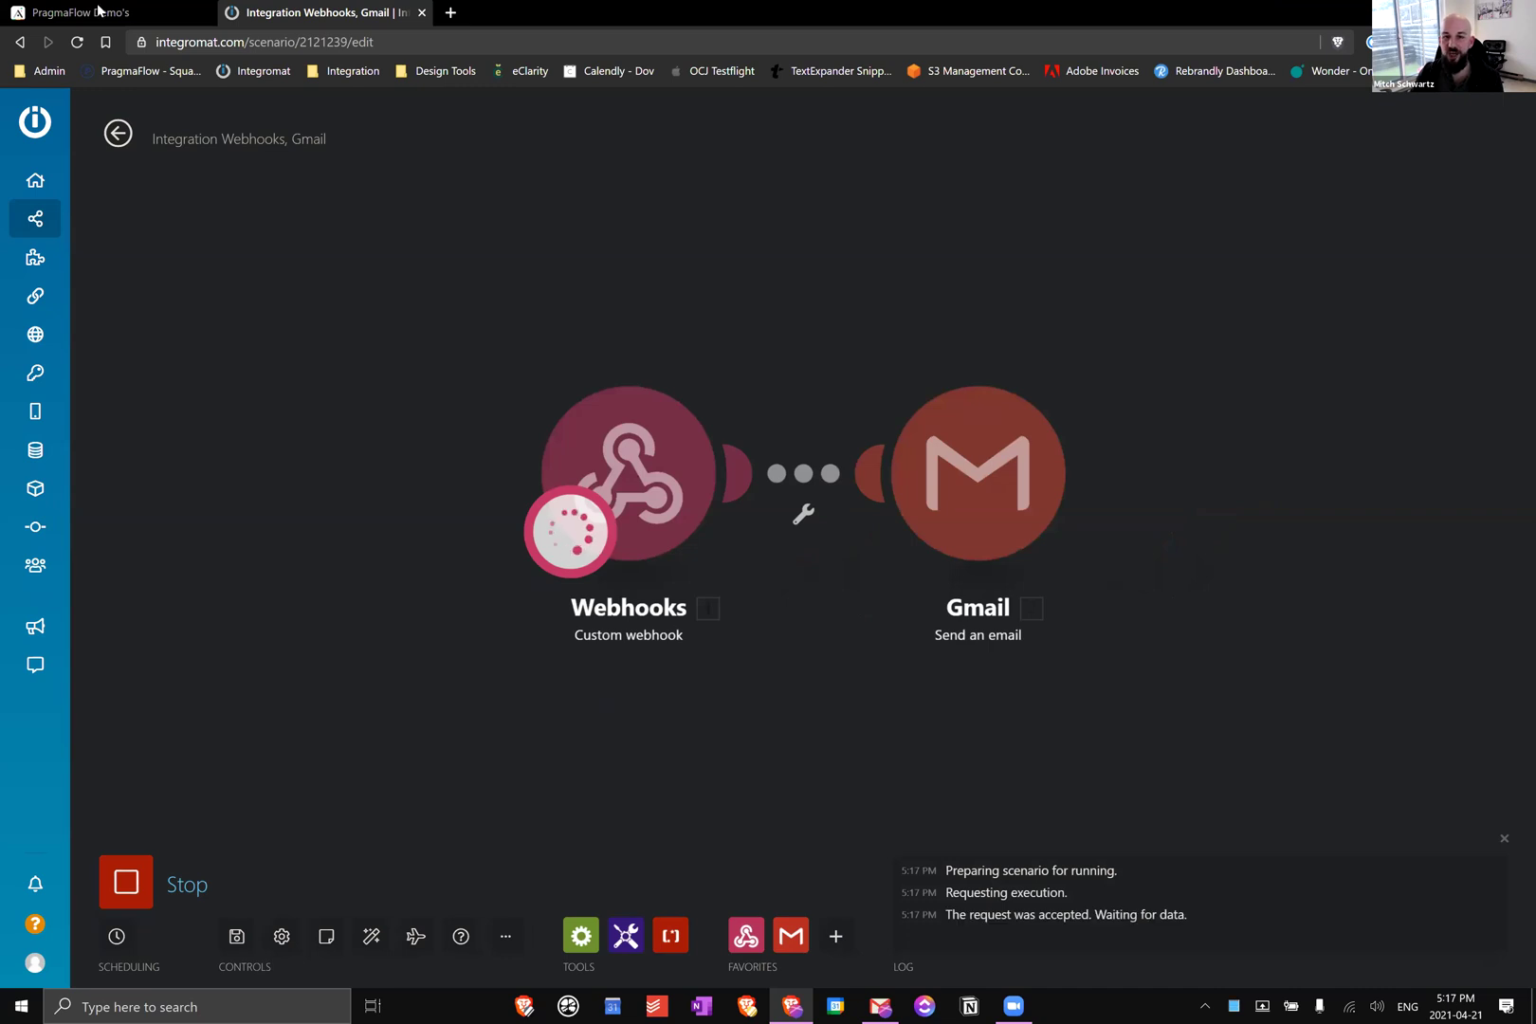
key("ctrl+shift+Tab")
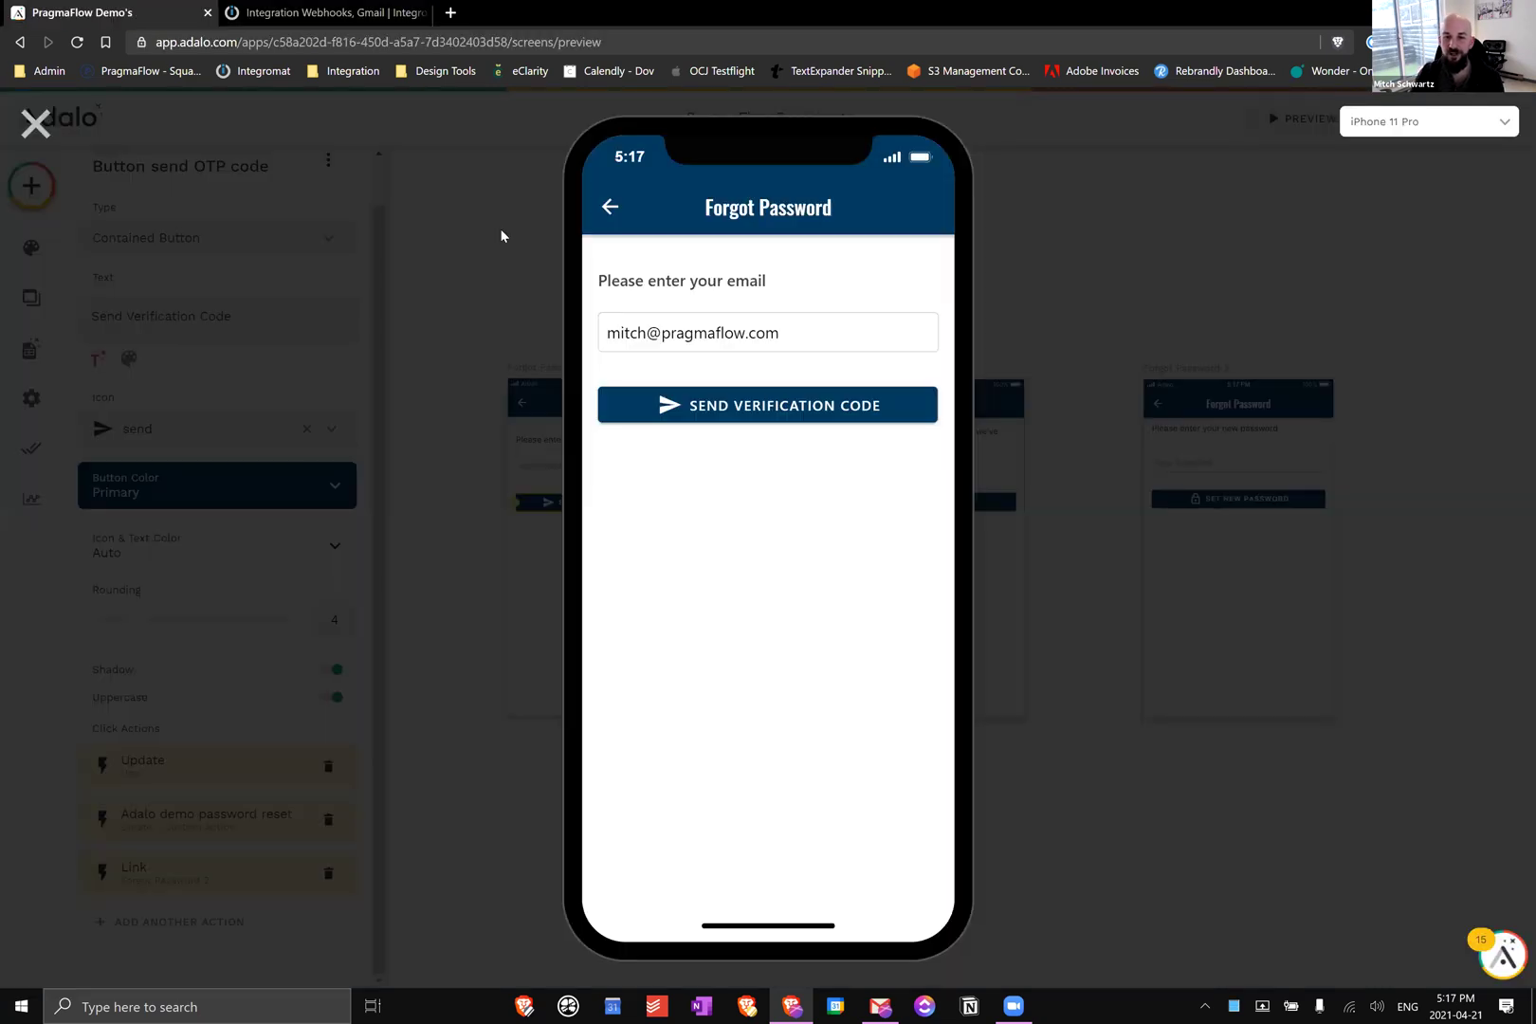
key("Return")
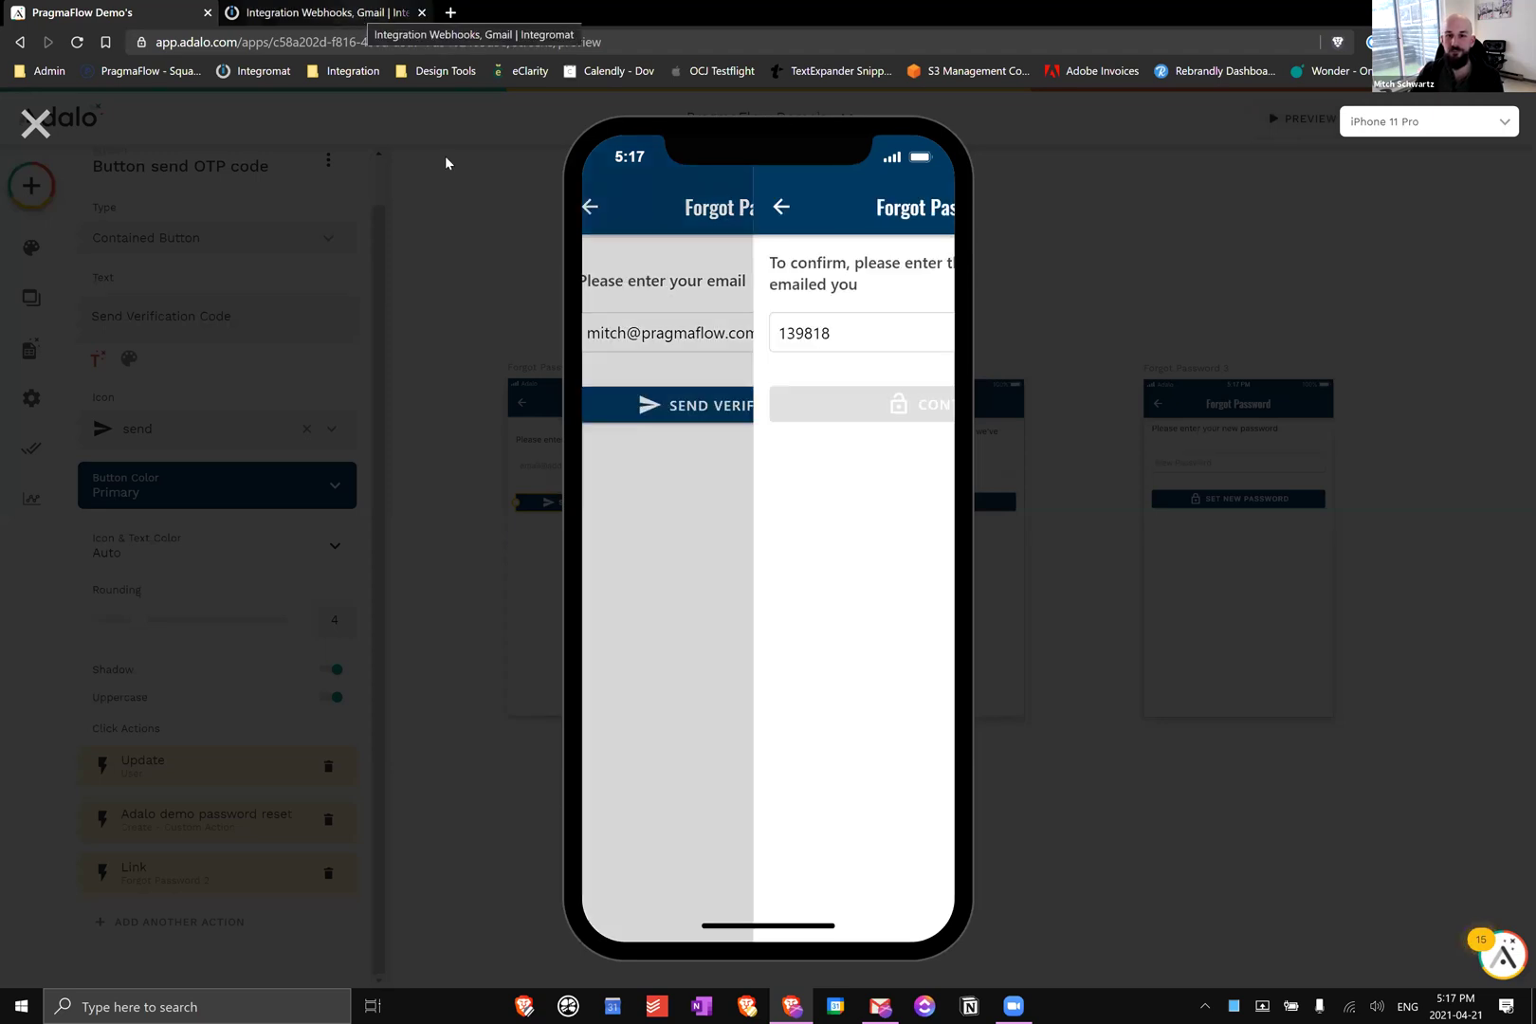
key("ctrl+Tab")
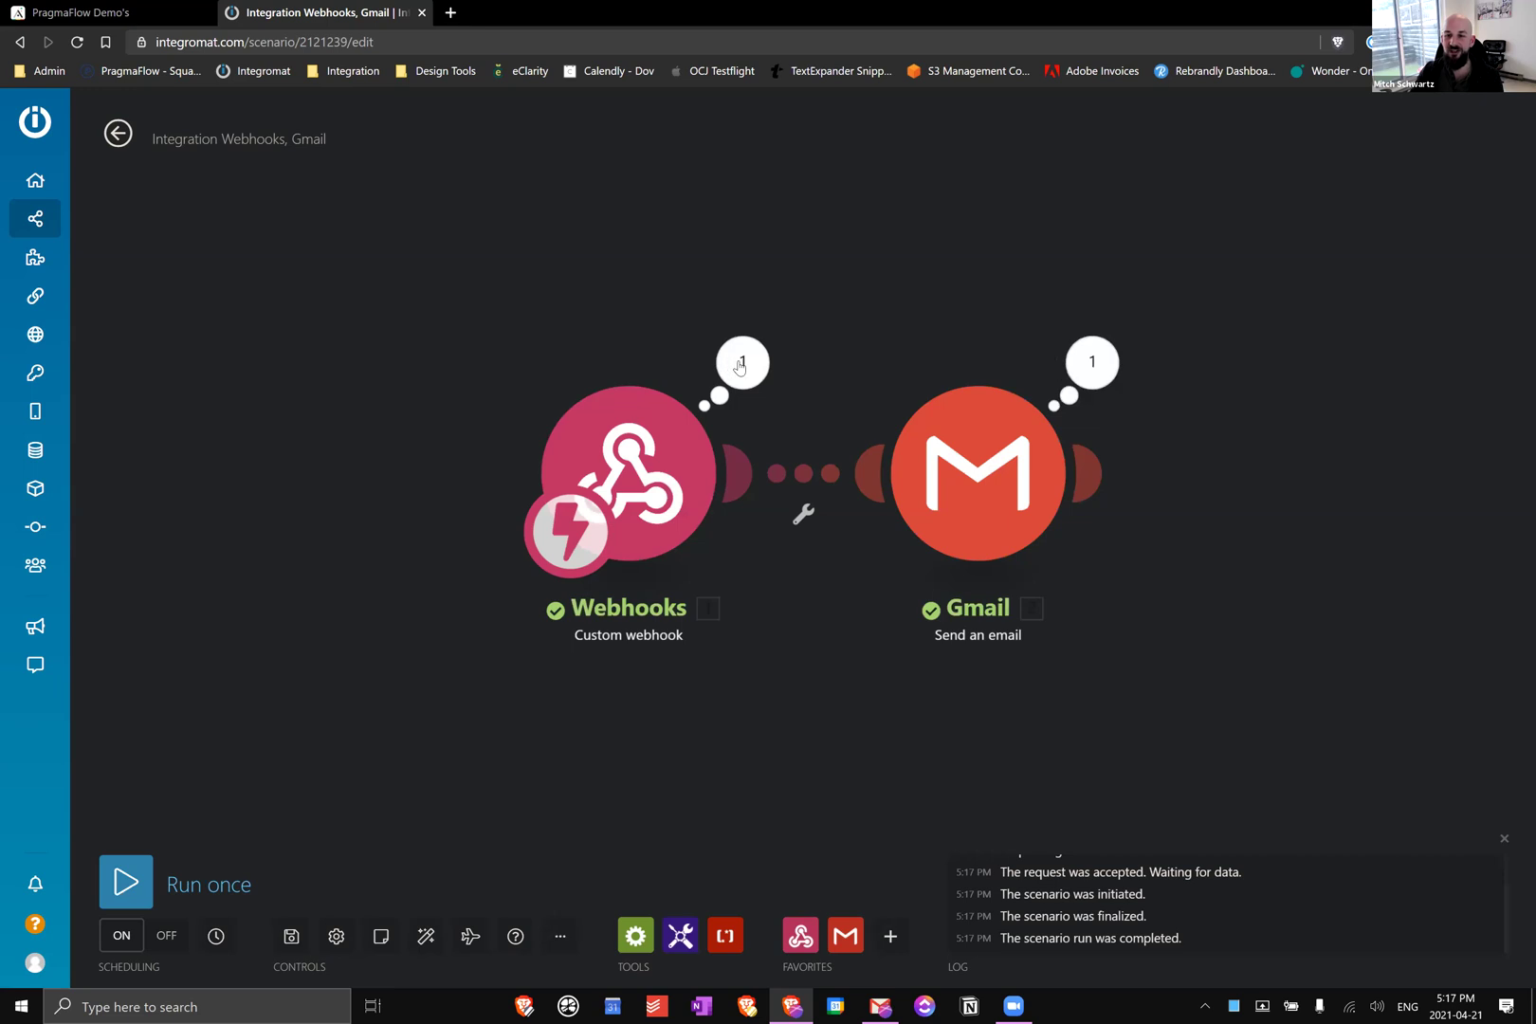
left_click(780, 377)
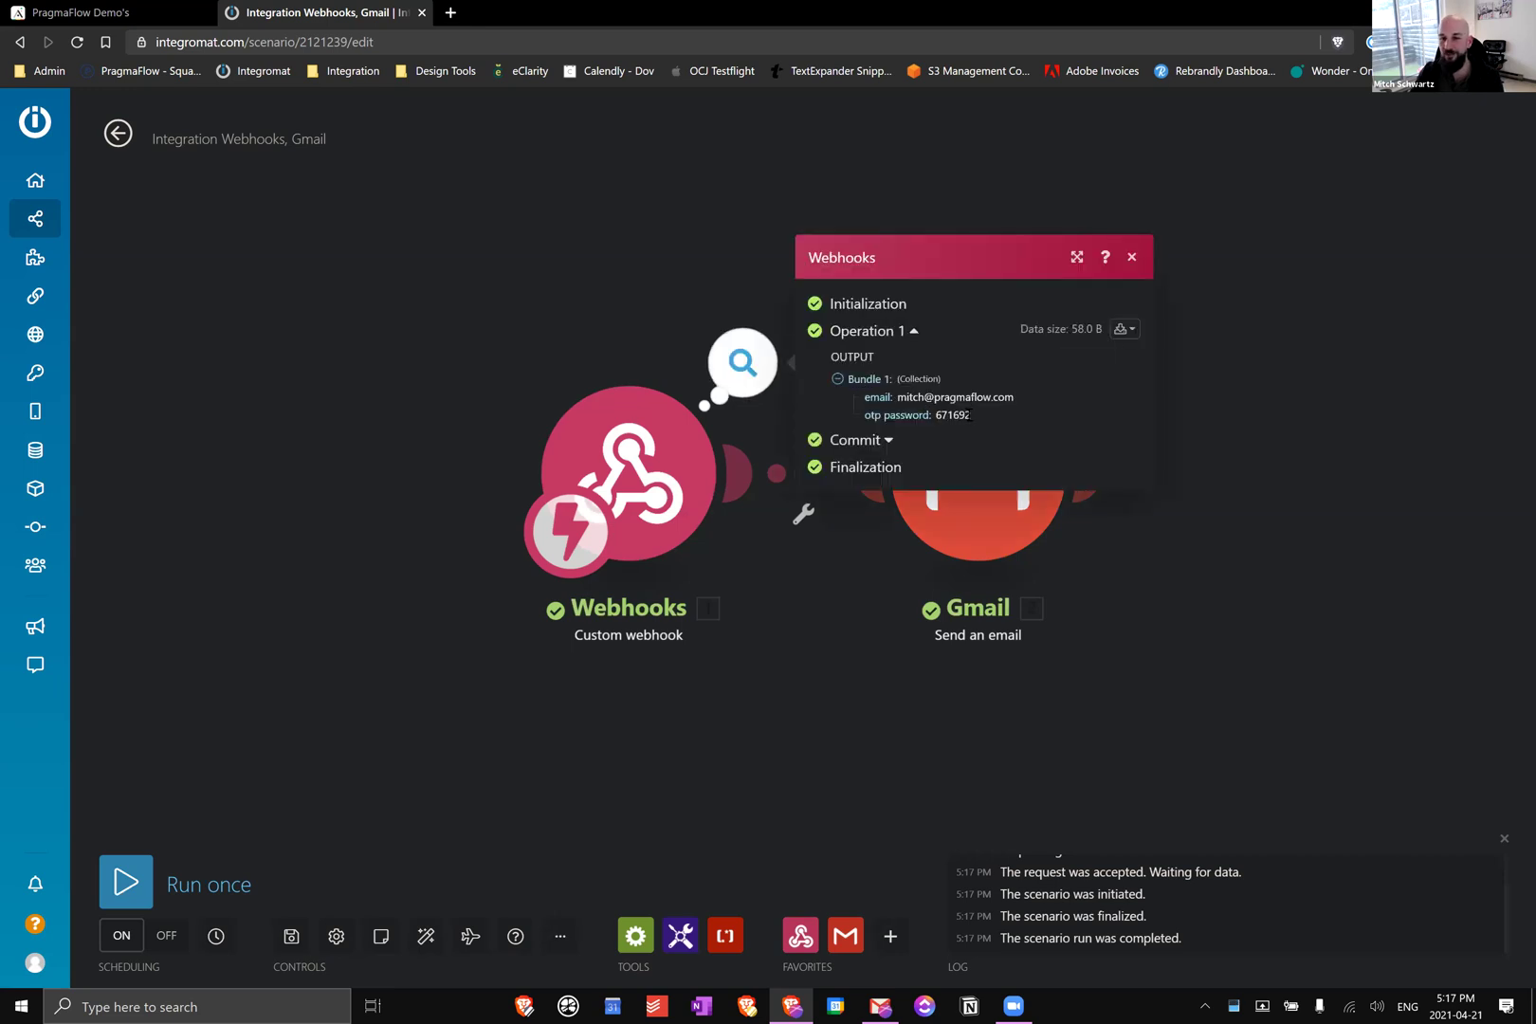
left_click(1114, 377)
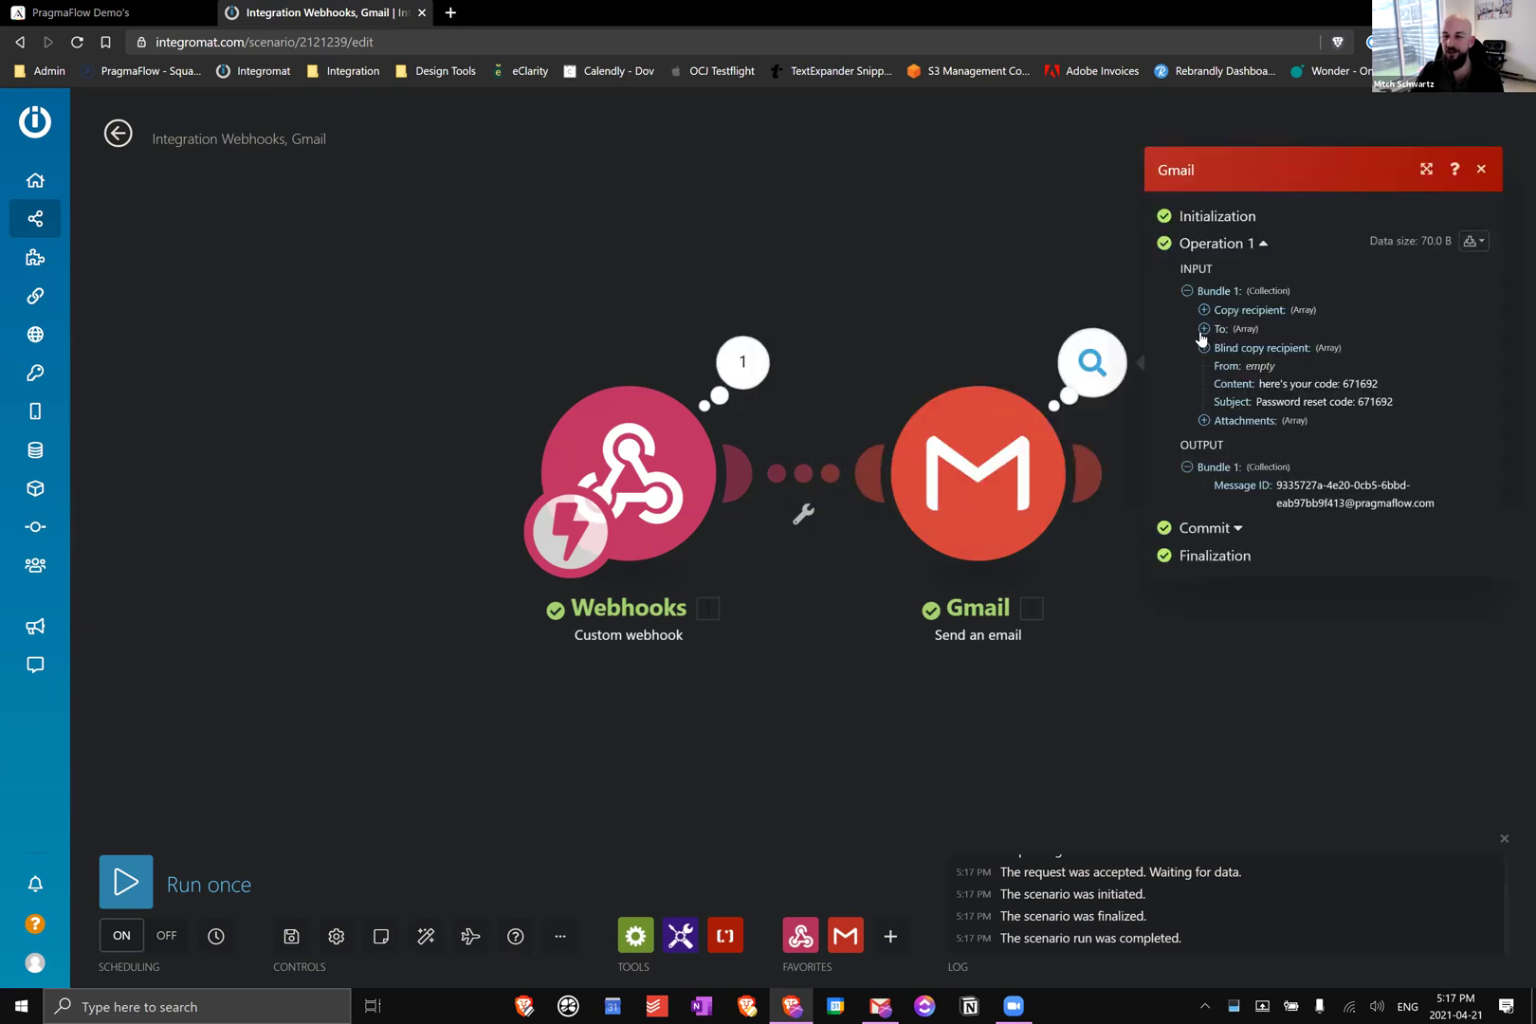
left_click(1245, 330)
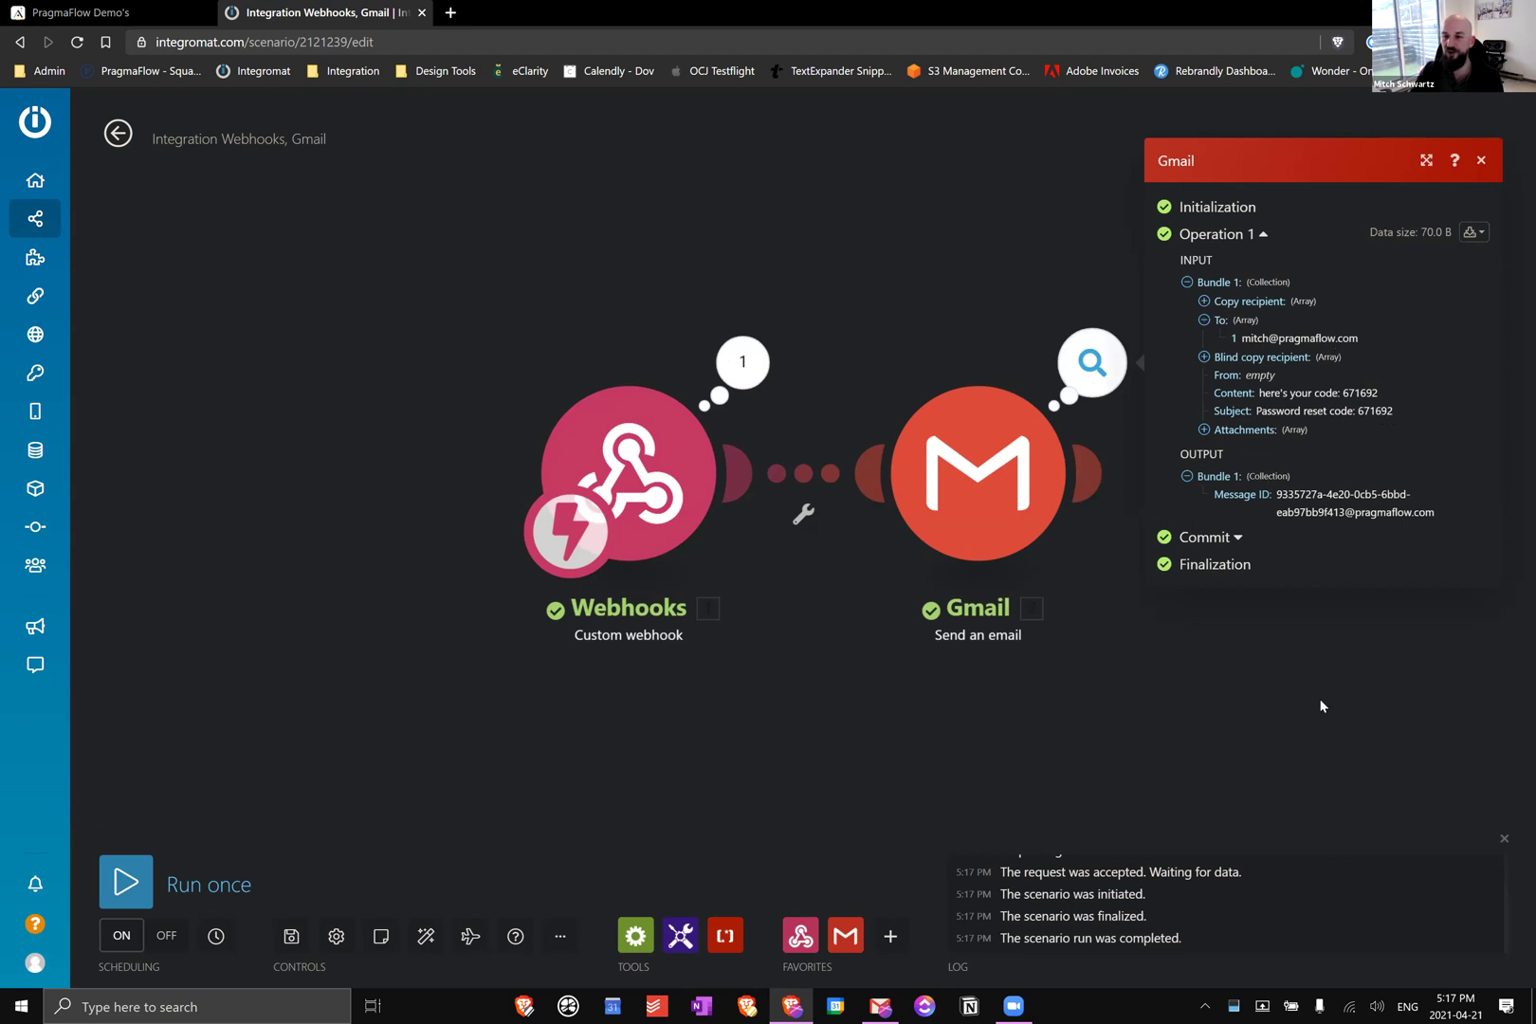
left_click(1252, 735)
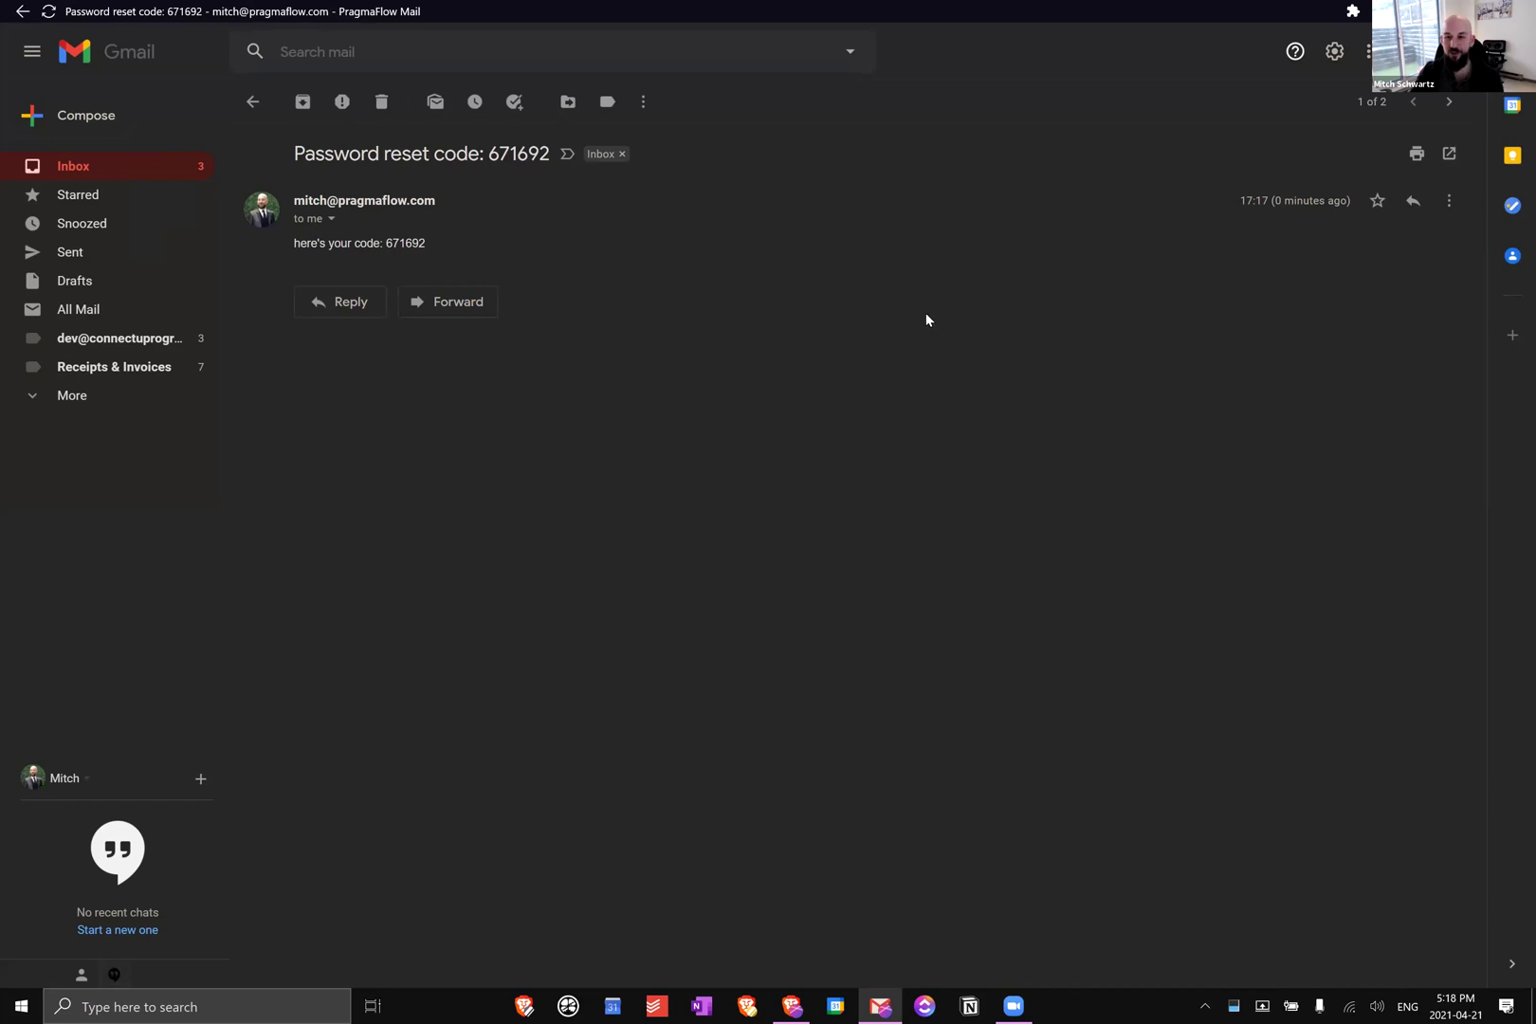
Return from the 'Password reset code' email in Gmail to the Integromat window
key("alt+Tab")
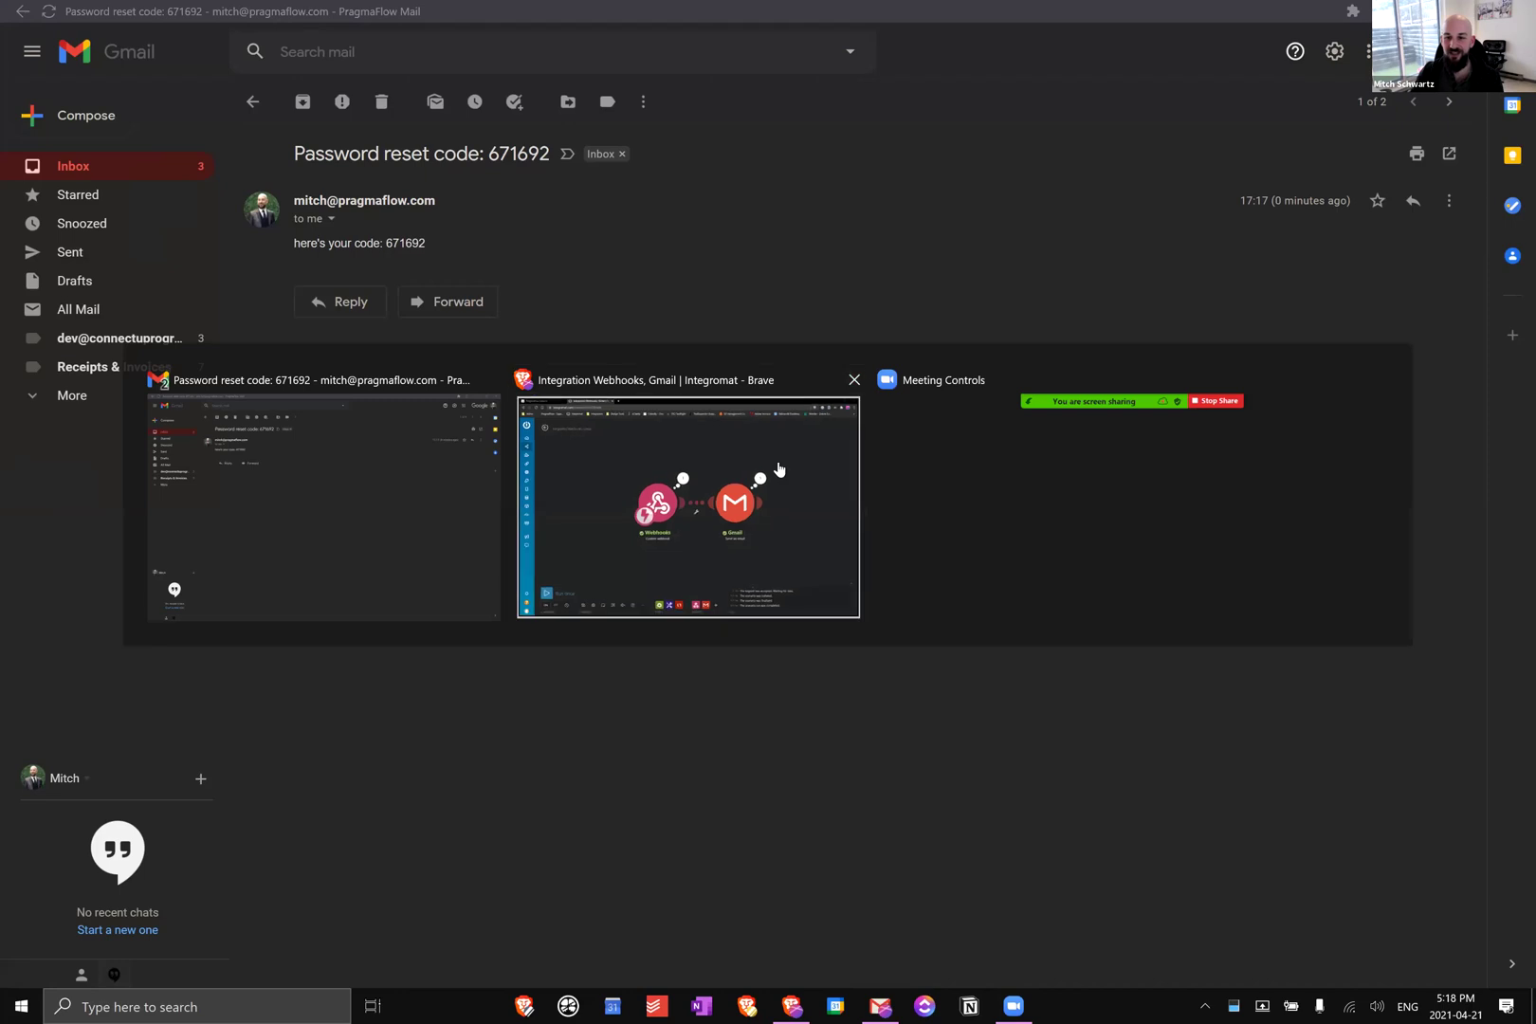
Append an Adalo 'Make an API Call' module after the Gmail step
left_click(1100, 490)
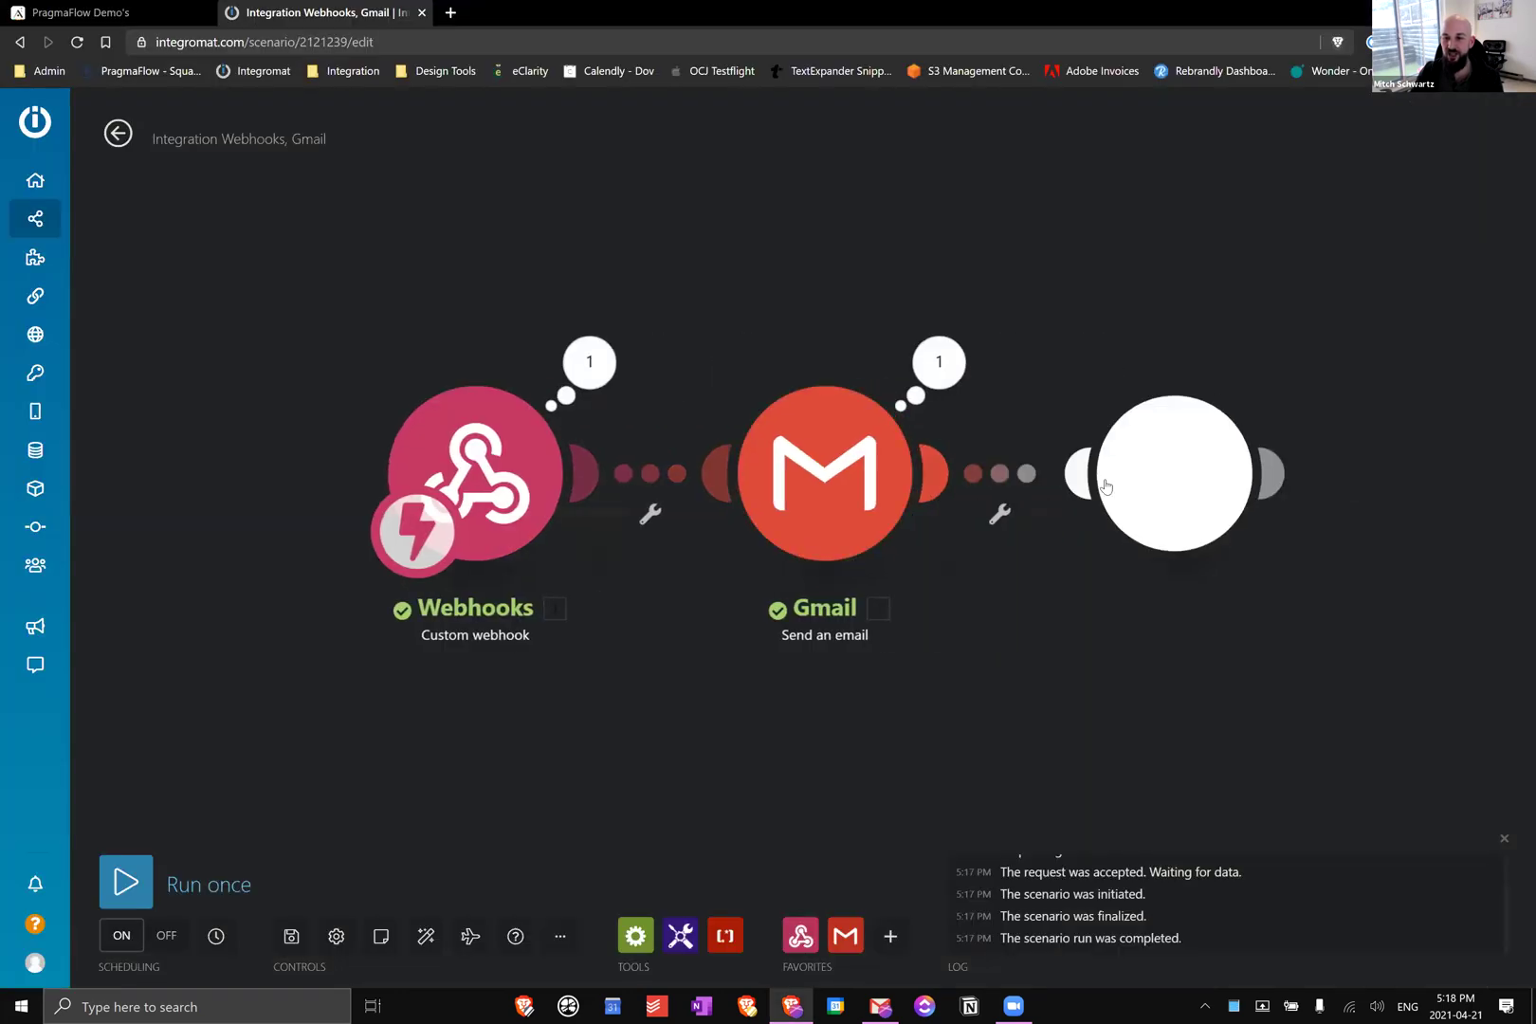
type("a")
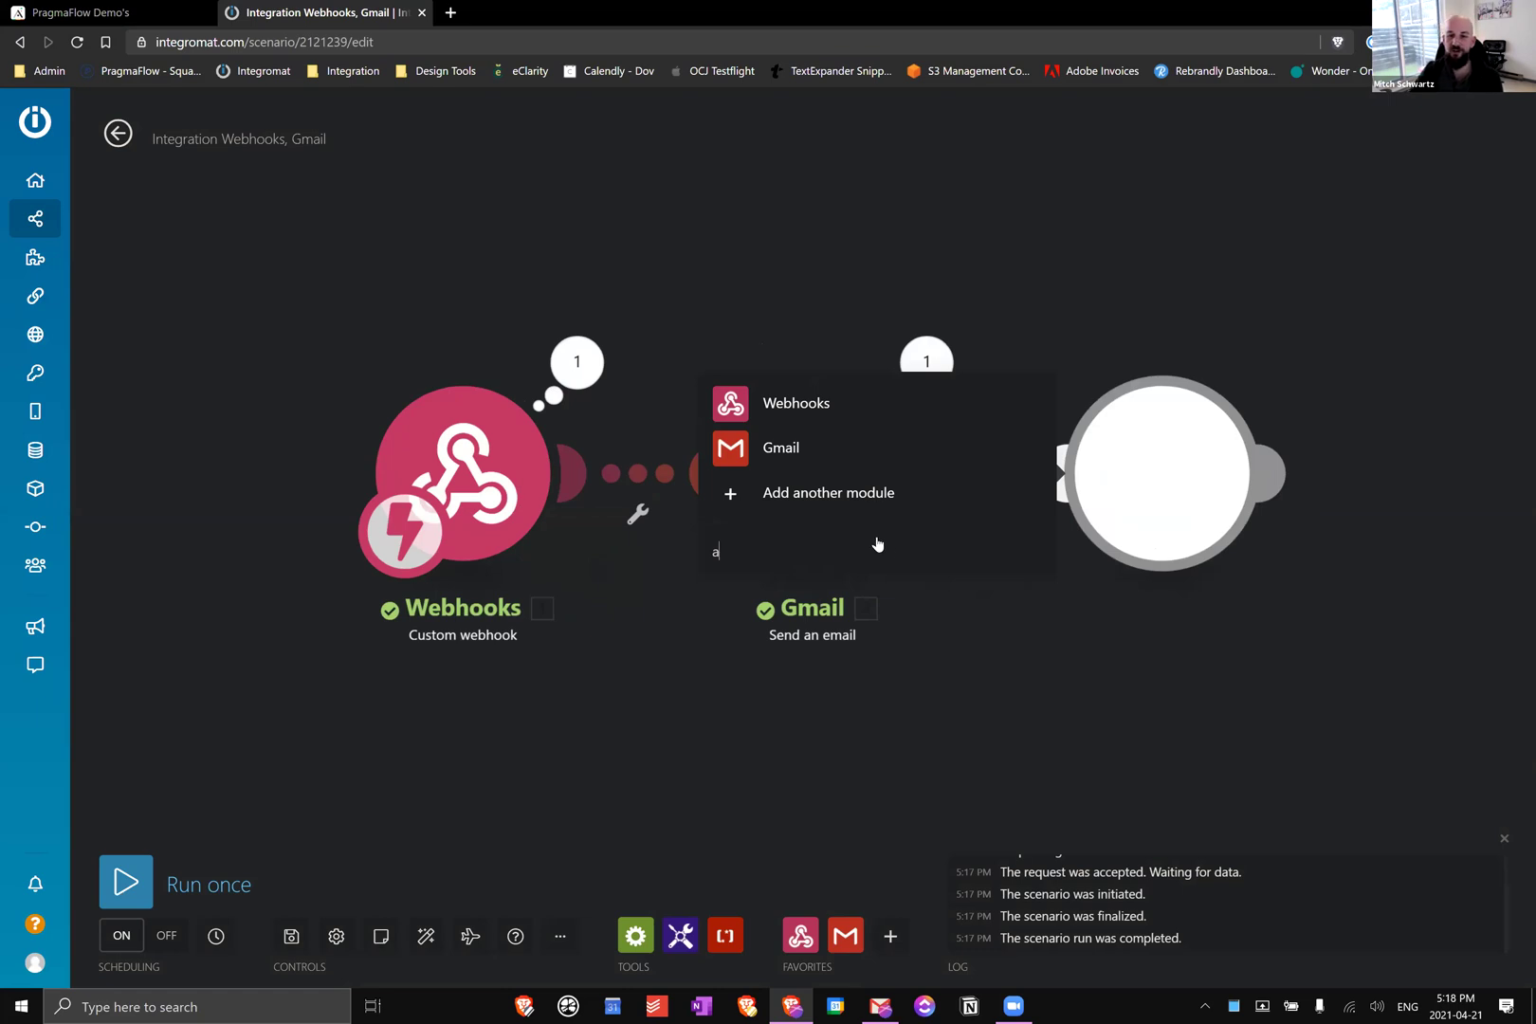
type("dalo")
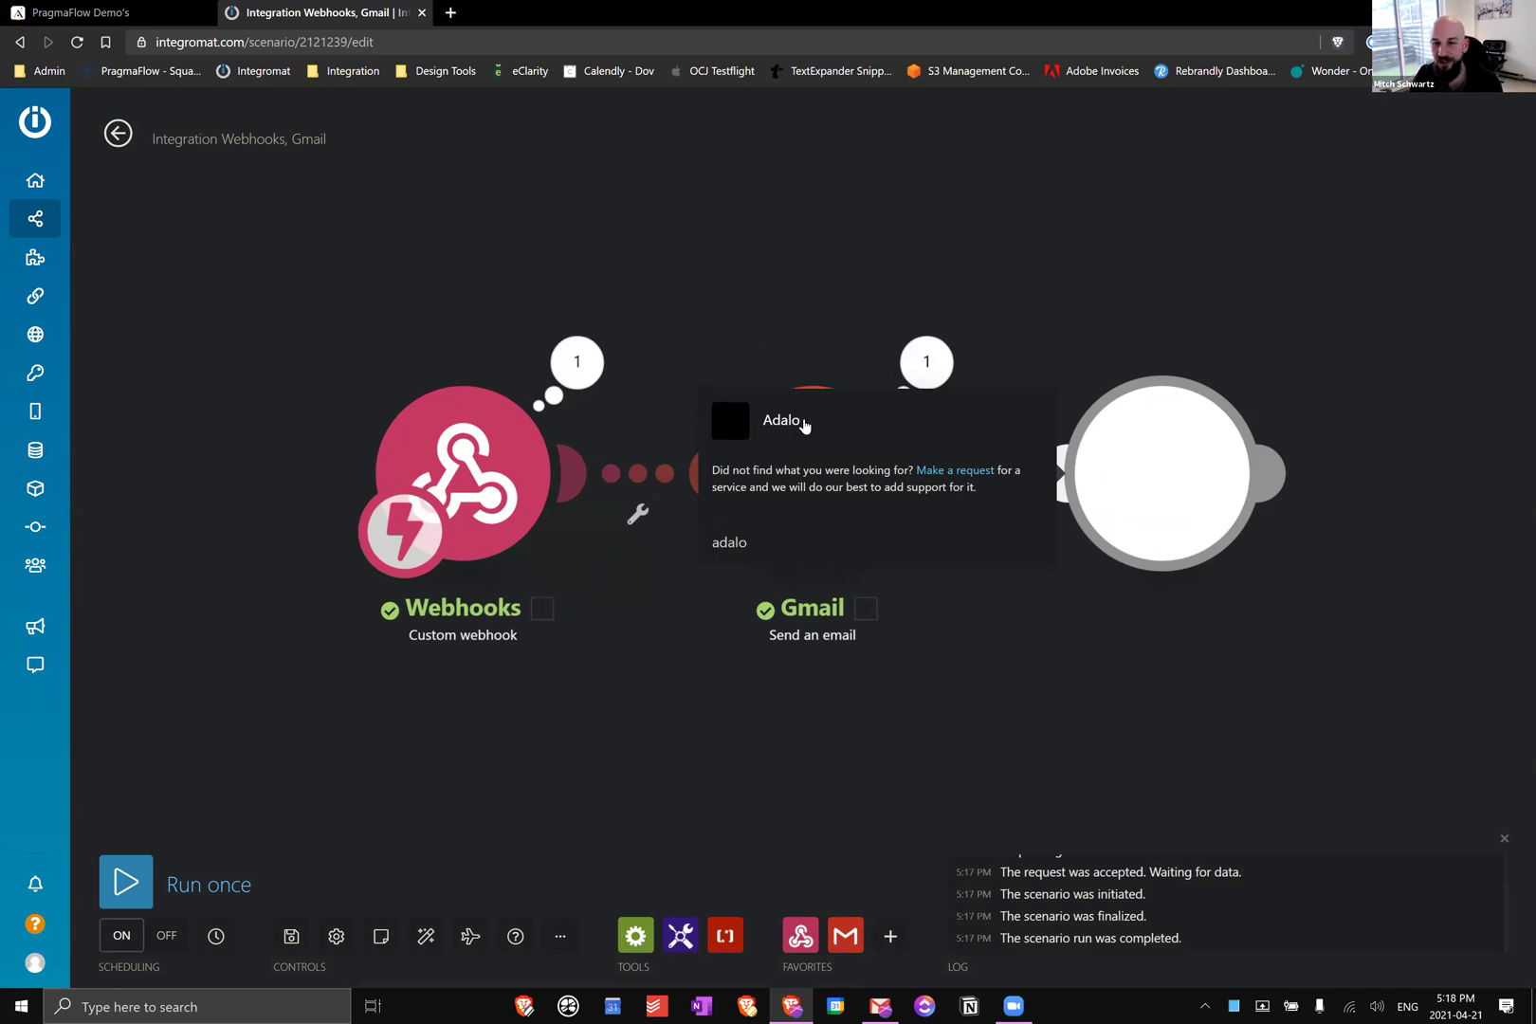
left_click(806, 427)
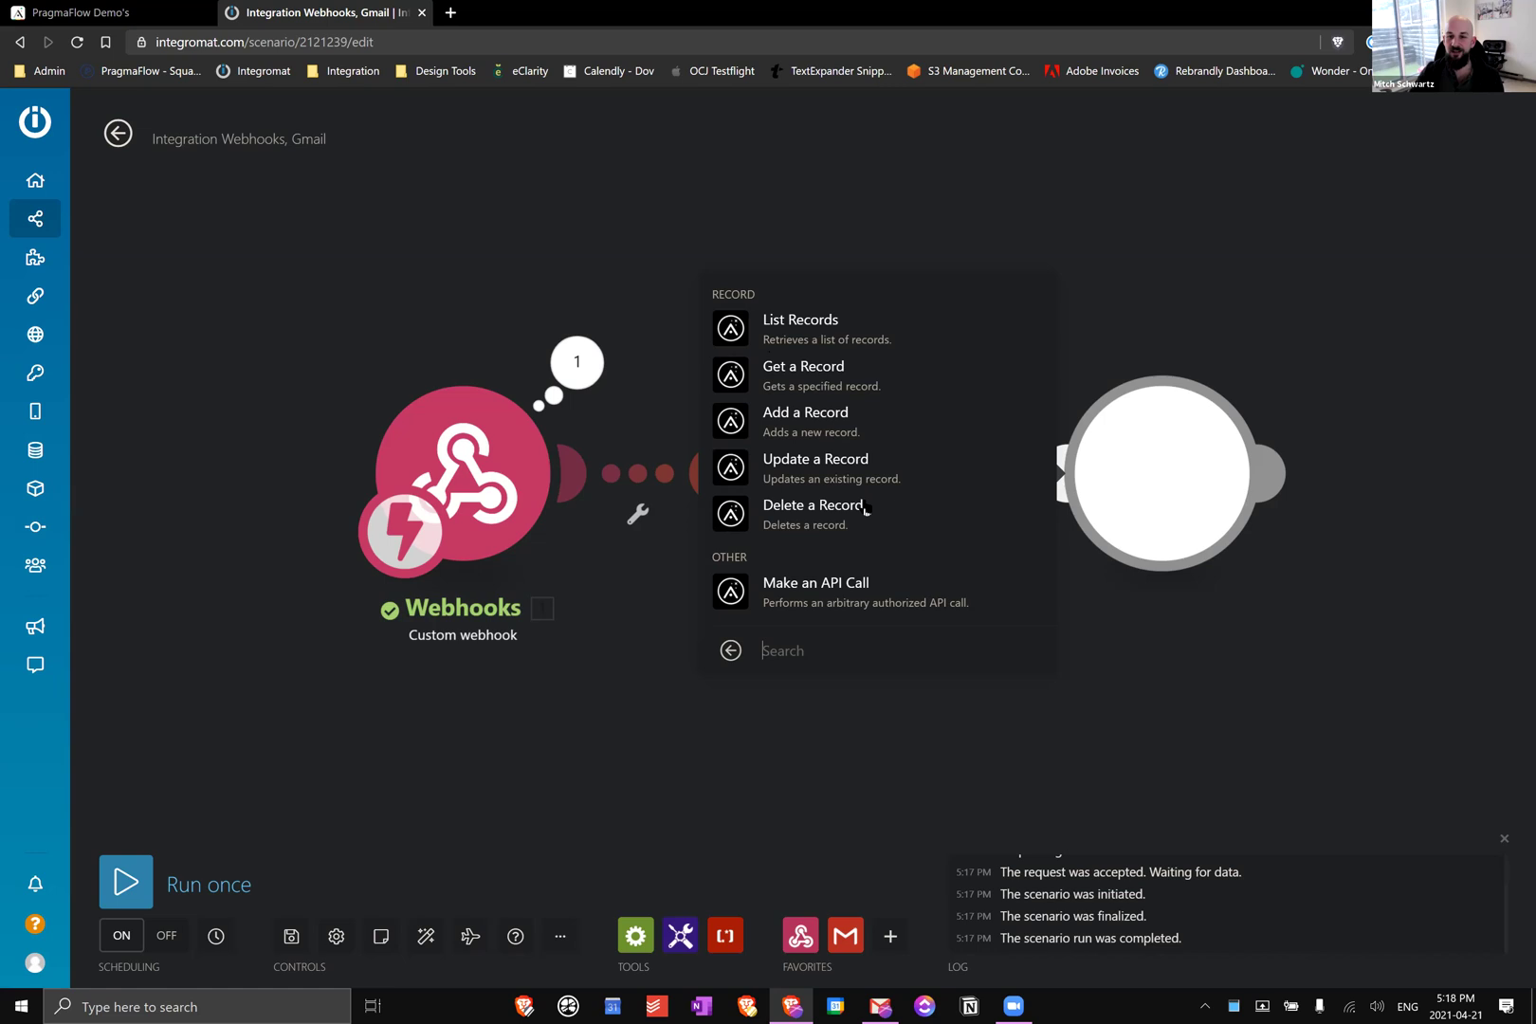
left_click(823, 607)
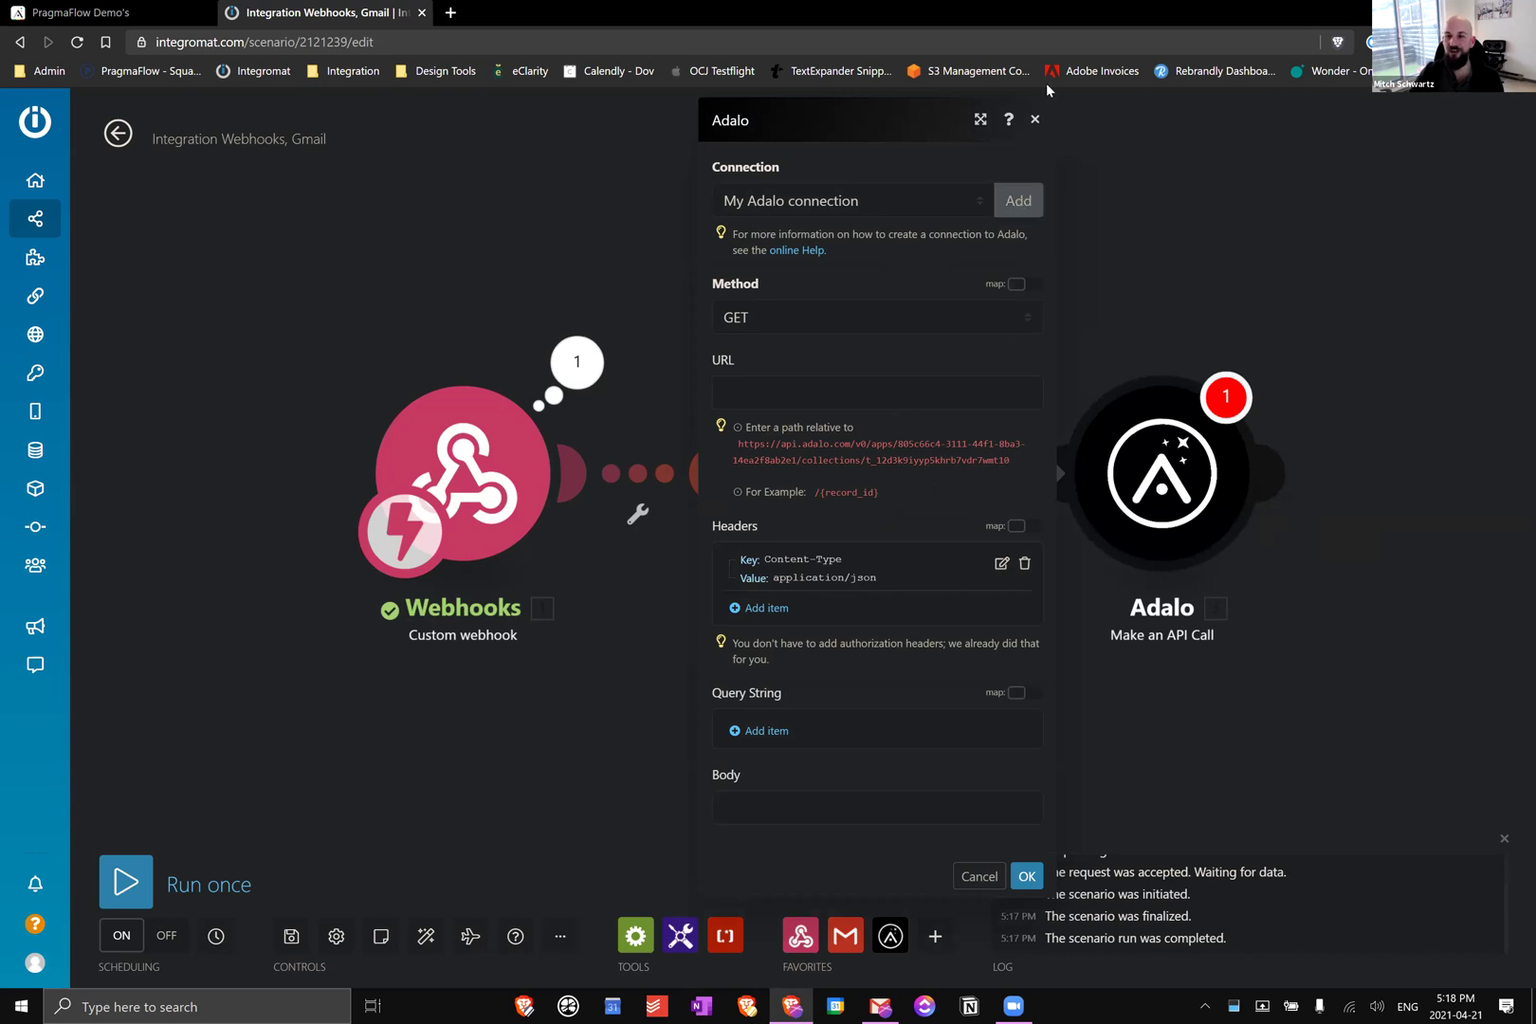
left_click(1034, 121)
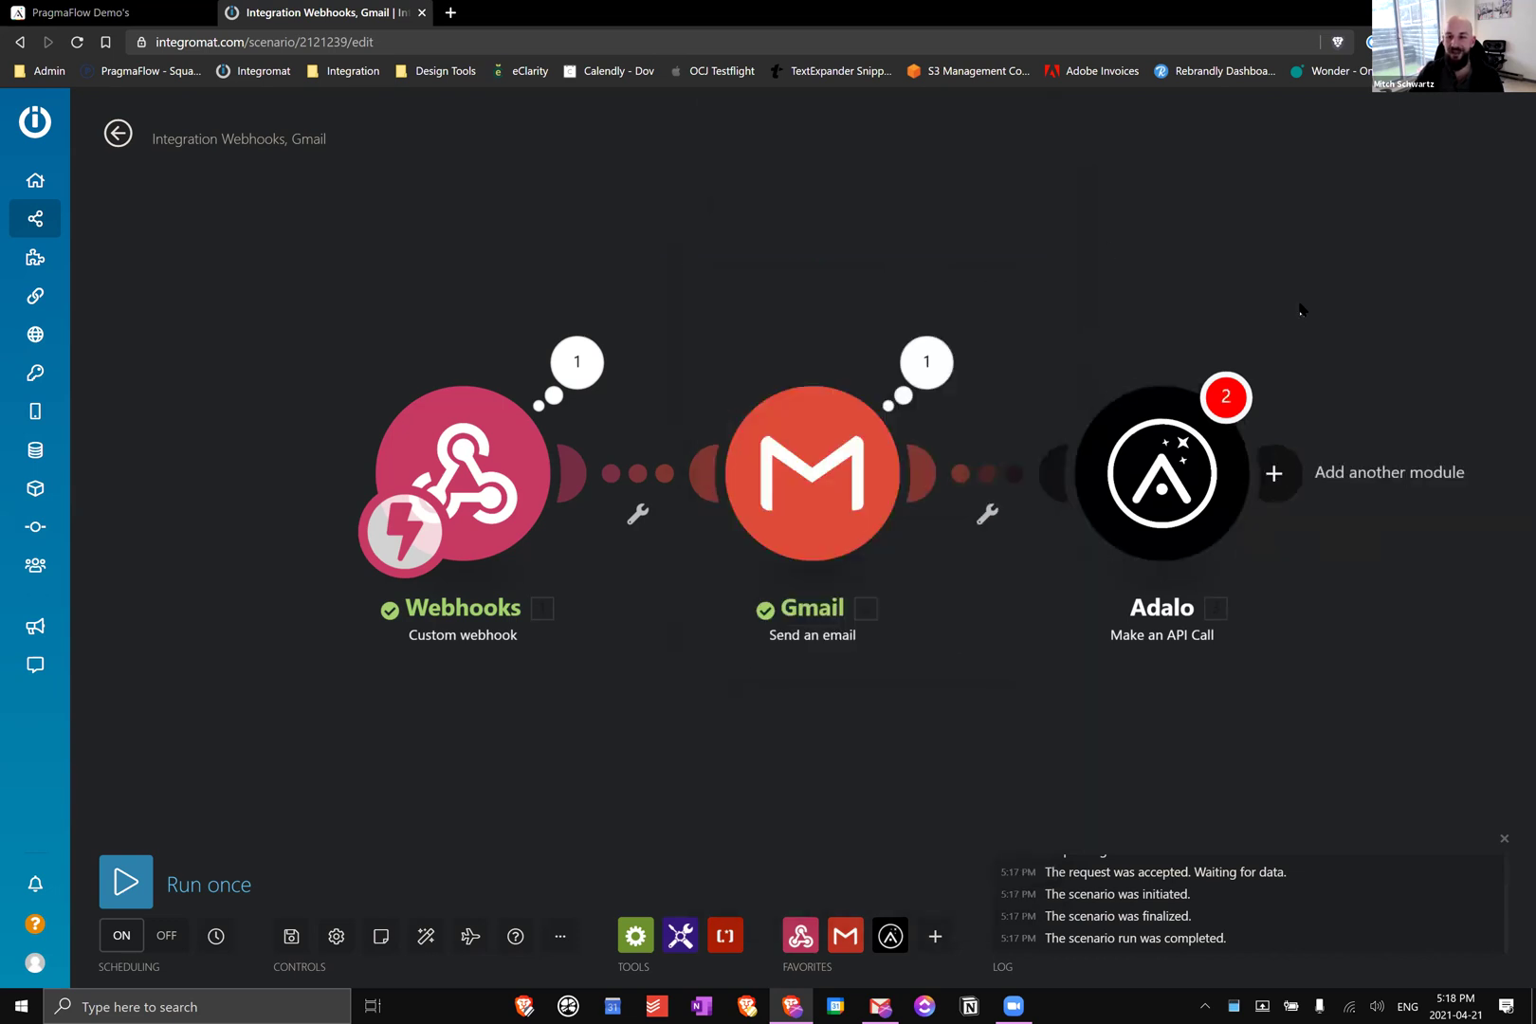